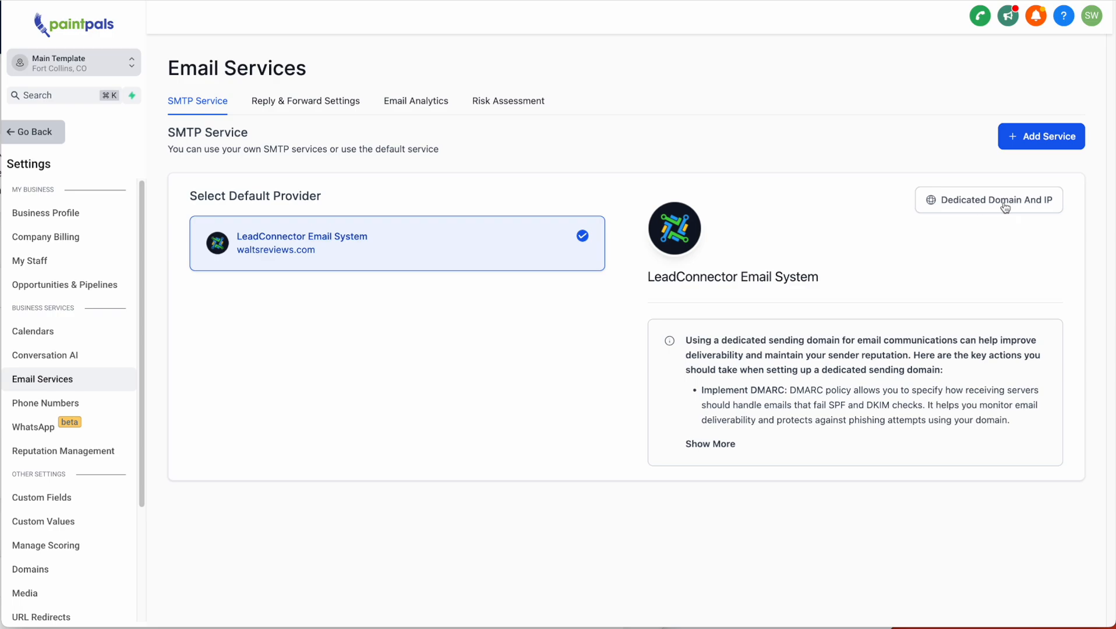
Start adding a new dedicated sending domain in the LeadConnector email service.
{"action": "left_click", "coordinate": [1034, 207]}
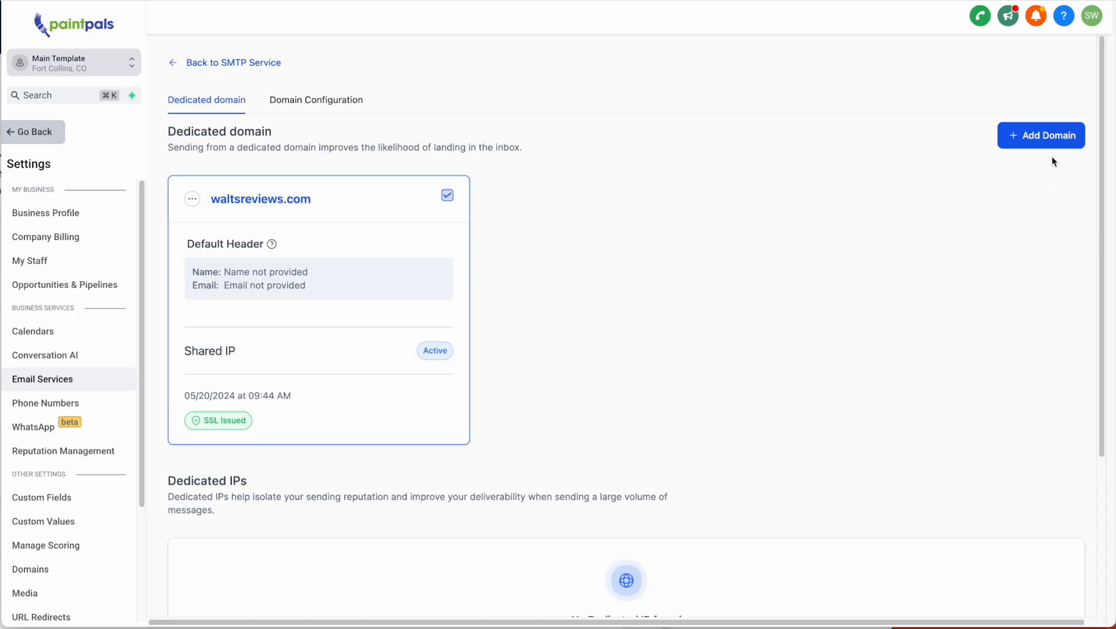
{"action": "left_click", "coordinate": [1045, 138]}
{"action": "left_click", "coordinate": [239, 195]}
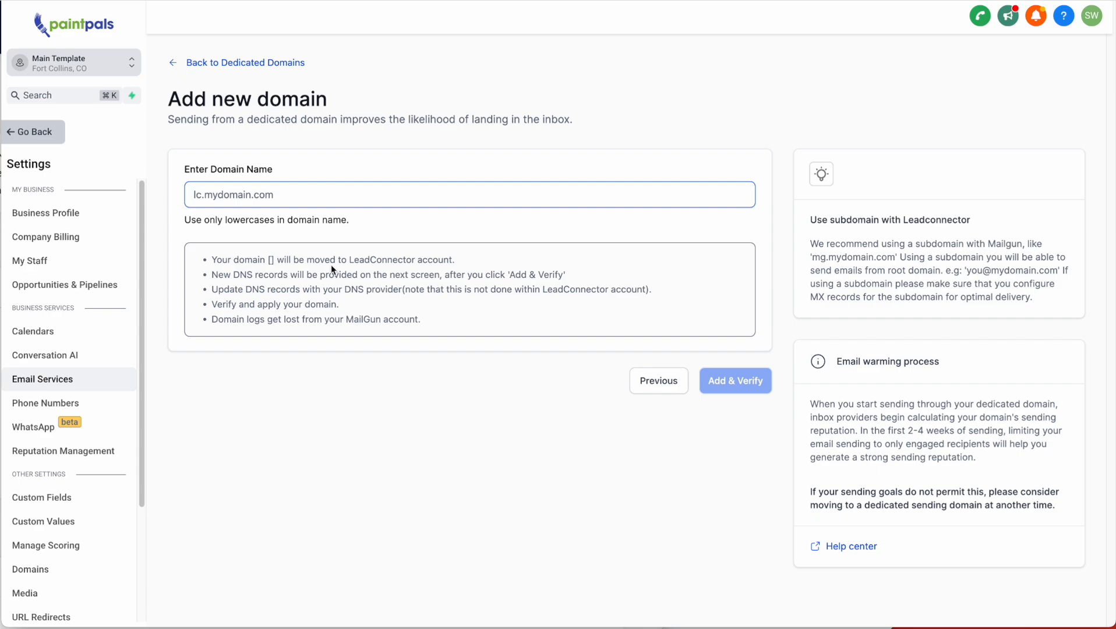
Enter something.example.com as the new domain name to illustrate a subdomain.
{"action": "type", "text": "example.com"}
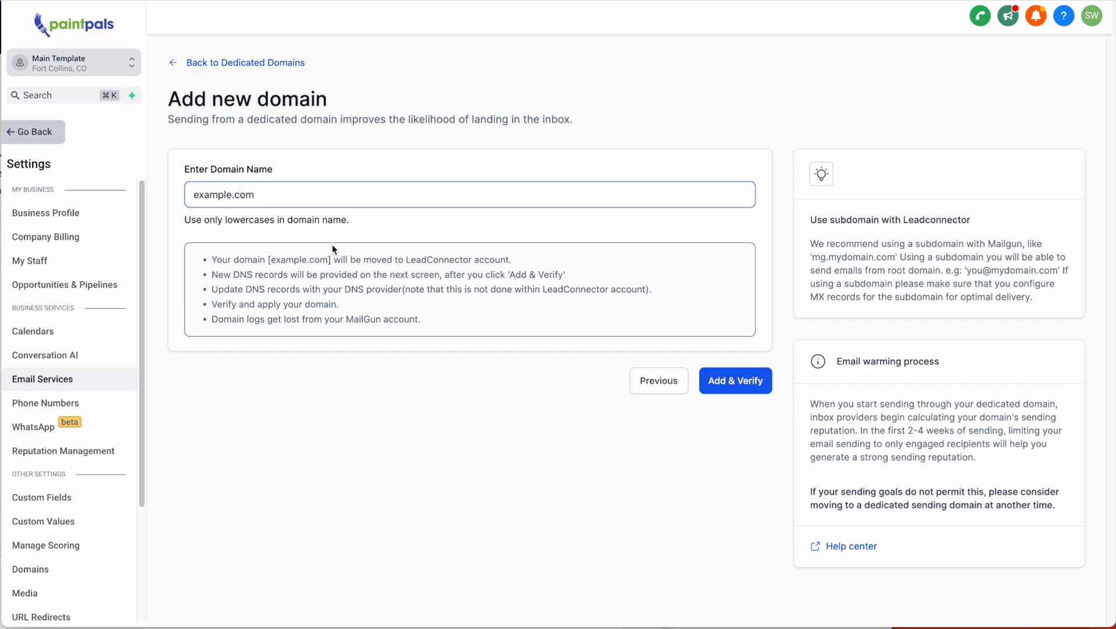
{"action": "left_click", "coordinate": [194, 195]}
{"action": "type", "text": "something"}
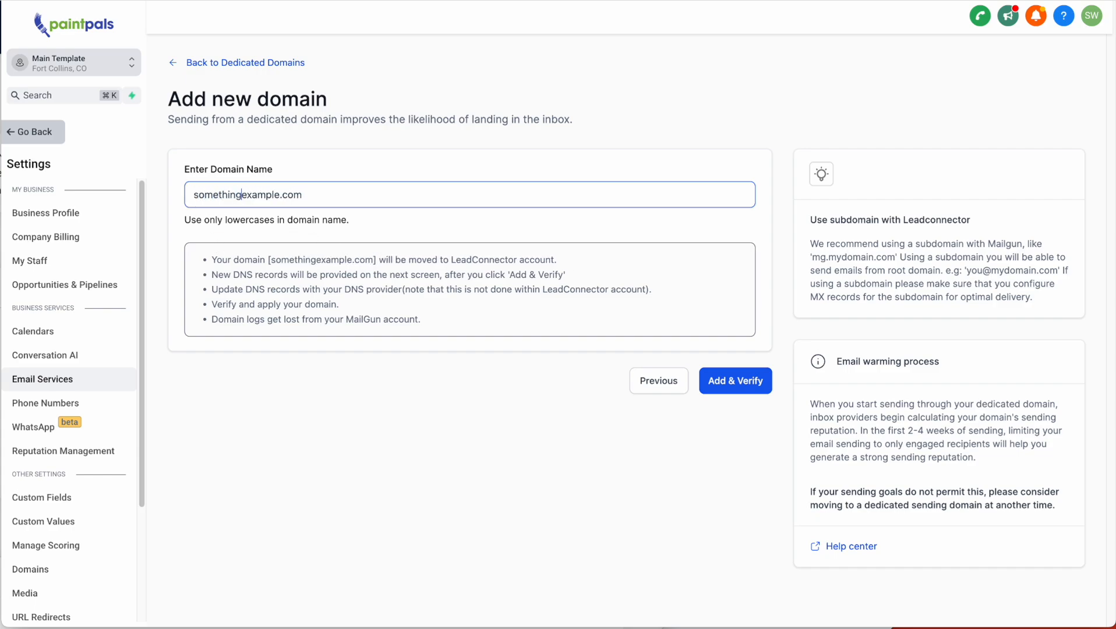
{"action": "type", "text": "."}
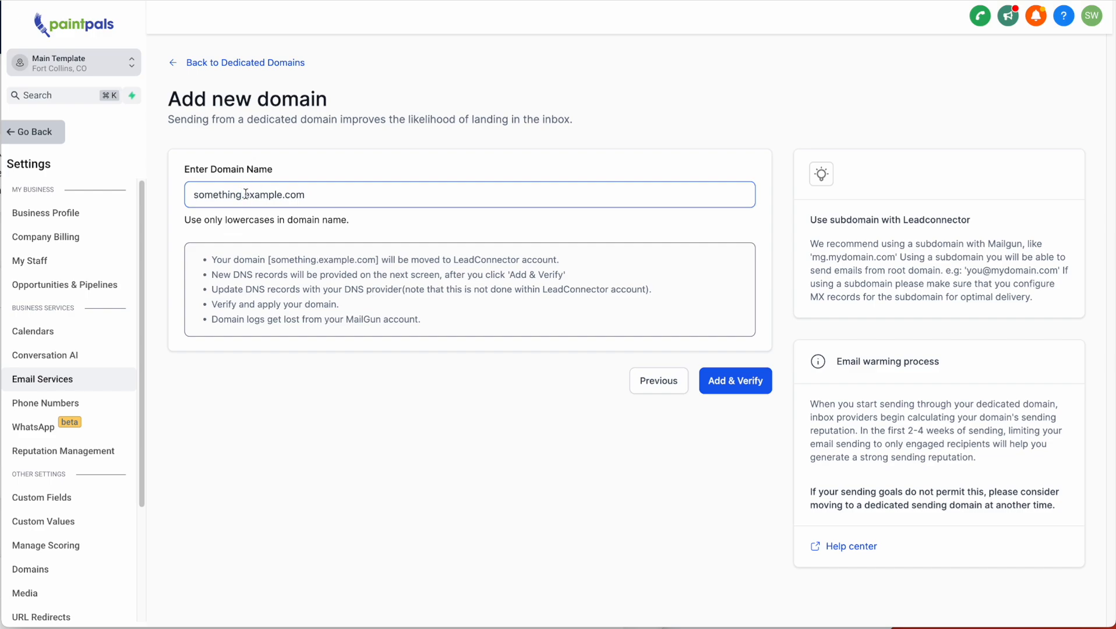
{"action": "left_click_drag", "start_coordinate": [243, 195], "coordinate": [349, 204]}
Replace the domain name with m.painting.com.
{"action": "left_click_drag", "start_coordinate": [193, 195], "coordinate": [322, 198]}
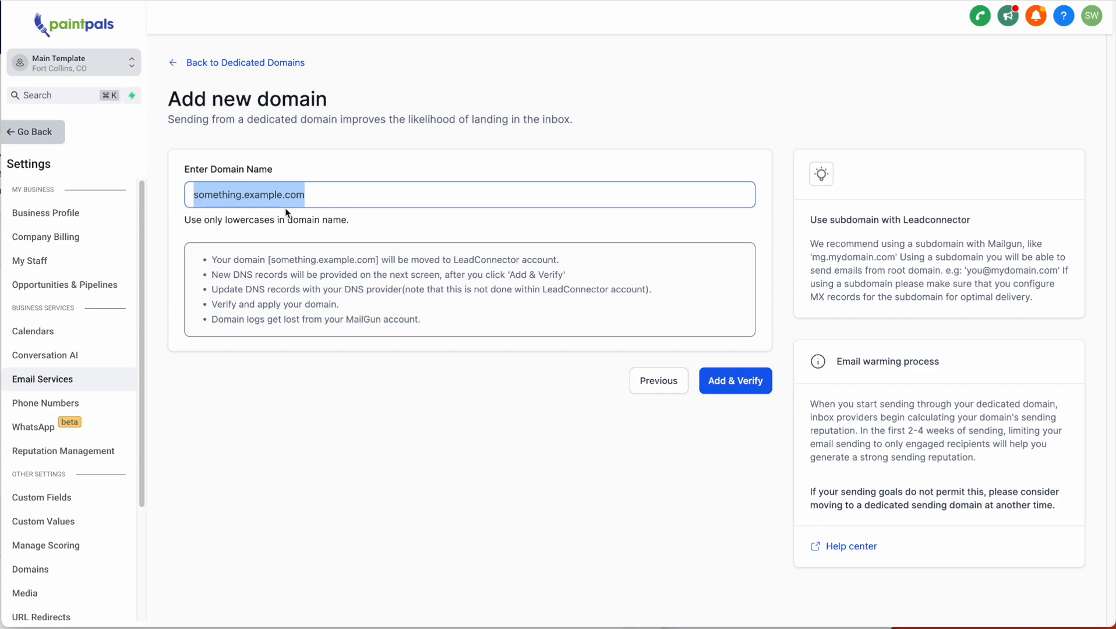
{"action": "type", "text": "painting.com"}
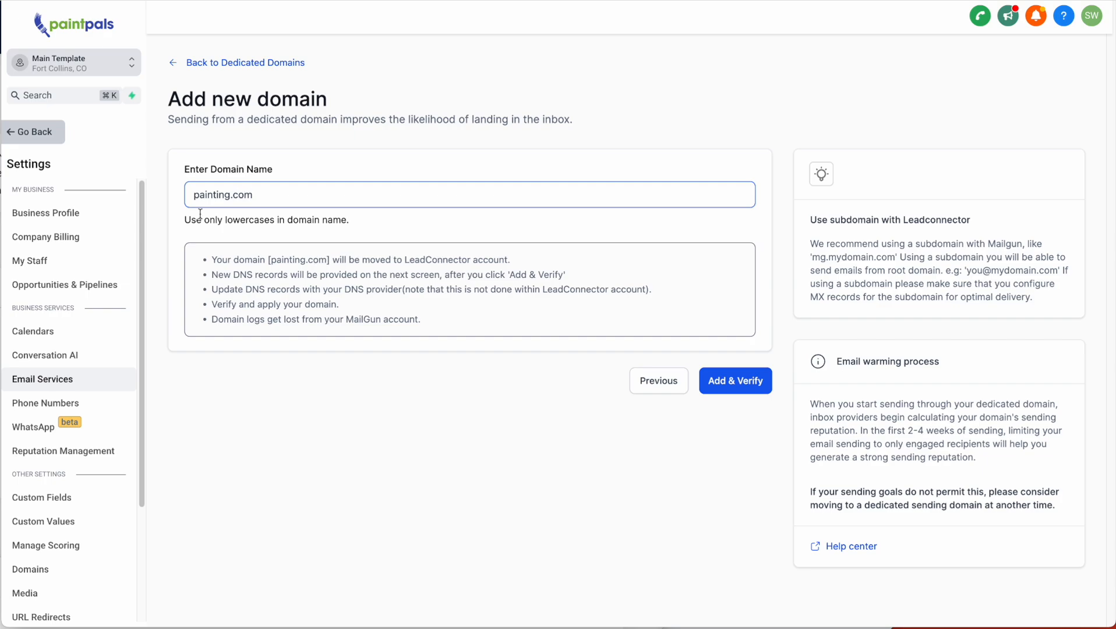
{"action": "key", "text": "super+Left"}
{"action": "type", "text": "happy."}
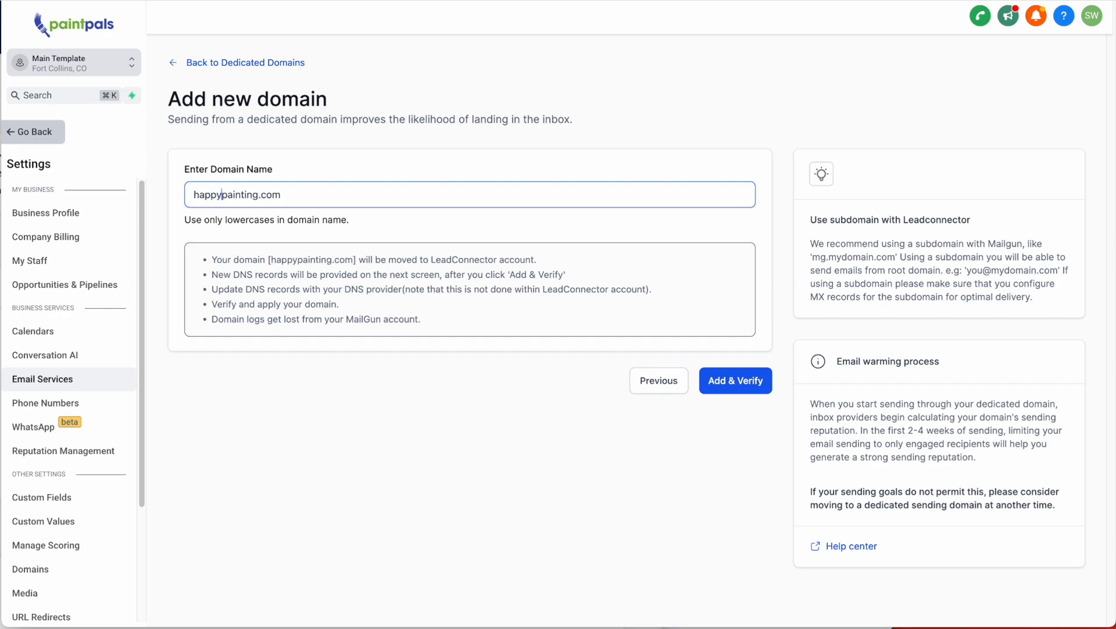
{"action": "key", "text": "BackSpace"}
{"action": "key", "text": "BackSpace"}
{"action": "key", "text": "BackSpace"}
{"action": "key", "text": "BackSpace"}
{"action": "key", "text": "BackSpace"}
{"action": "key", "text": "BackSpace"}
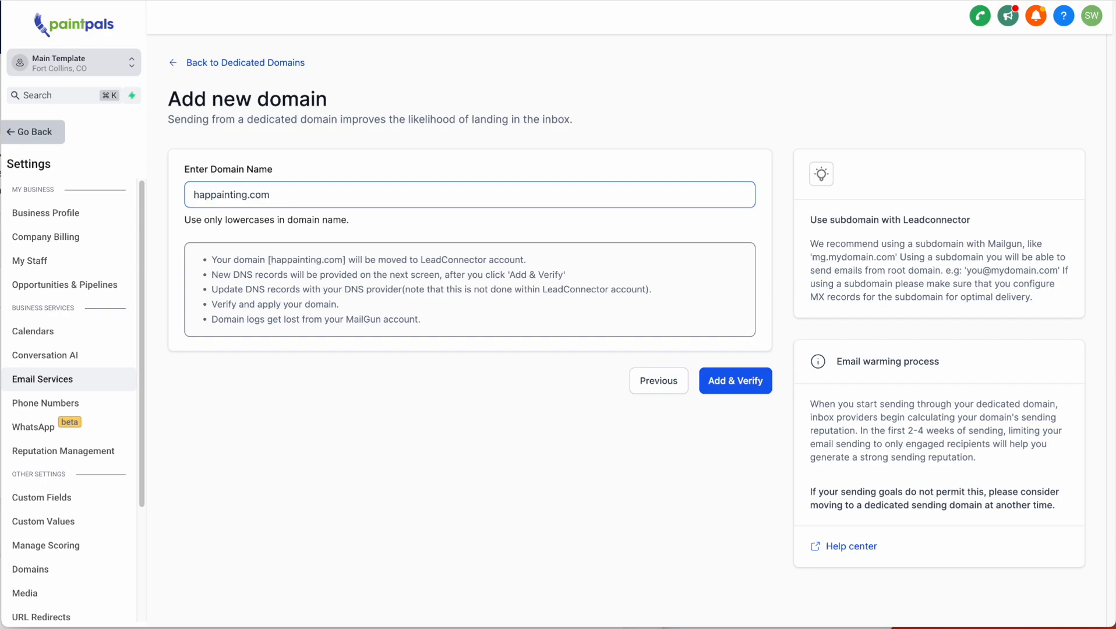
{"action": "type", "text": "m."}
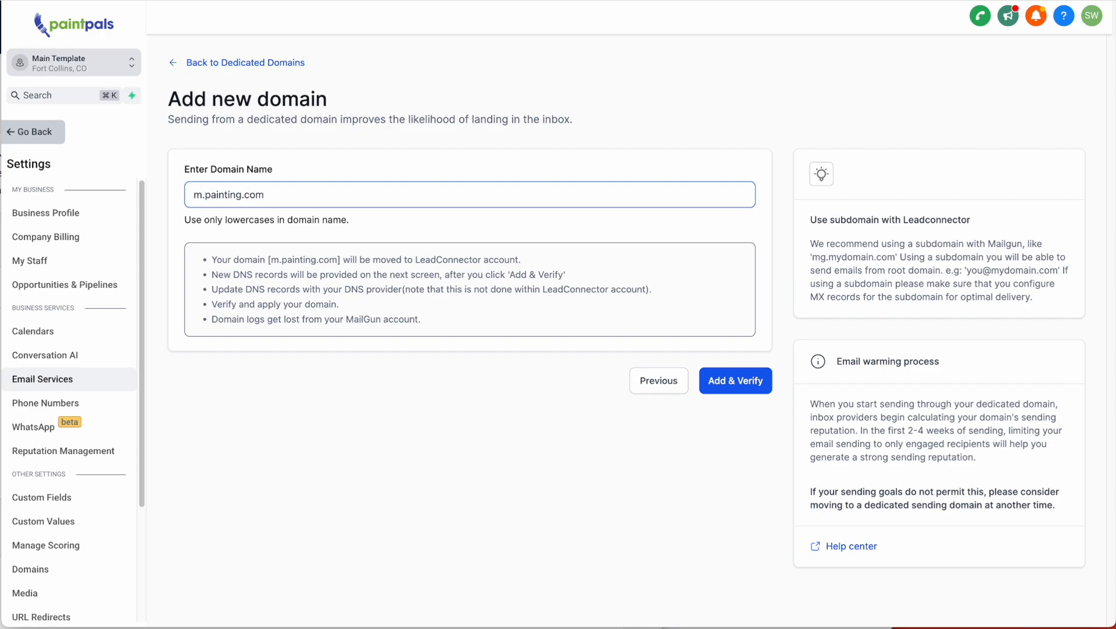
Submit m.paintingmail.com as the new domain and display its DNS records for manual setup.
{"action": "key", "text": "super+a"}
{"action": "type", "text": "paintingmail.com"}
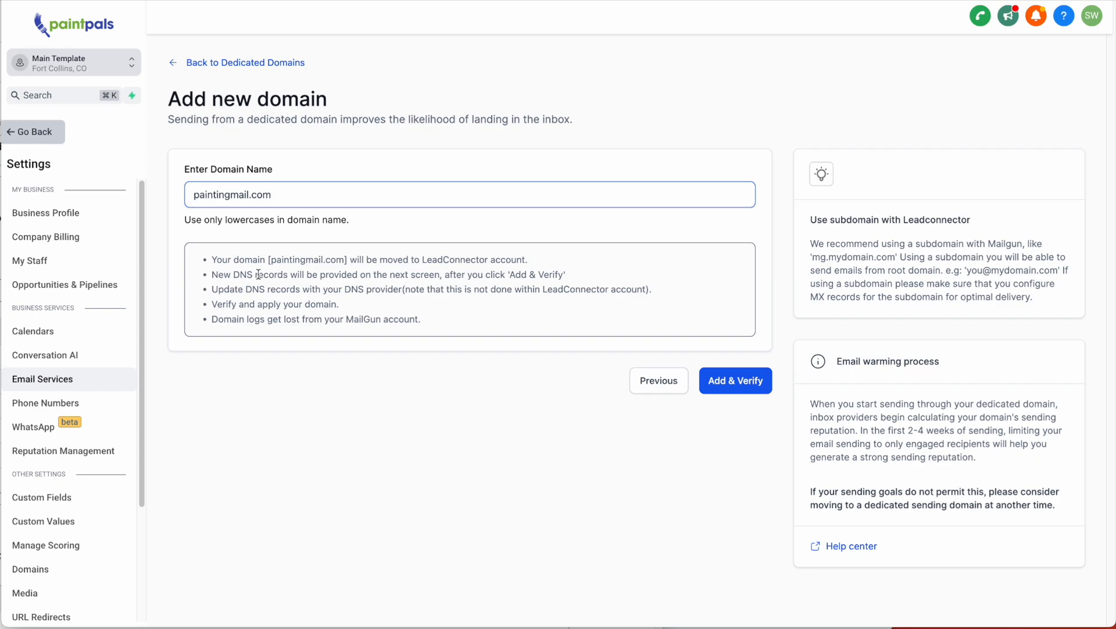
{"action": "type", "text": "m."}
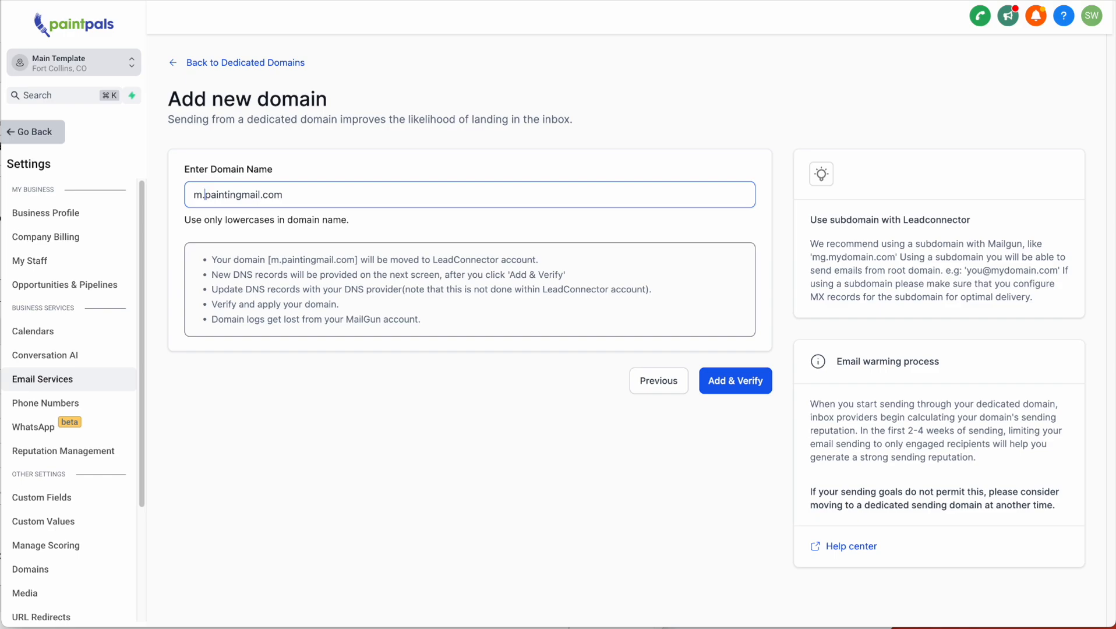
{"action": "left_click", "coordinate": [759, 383]}
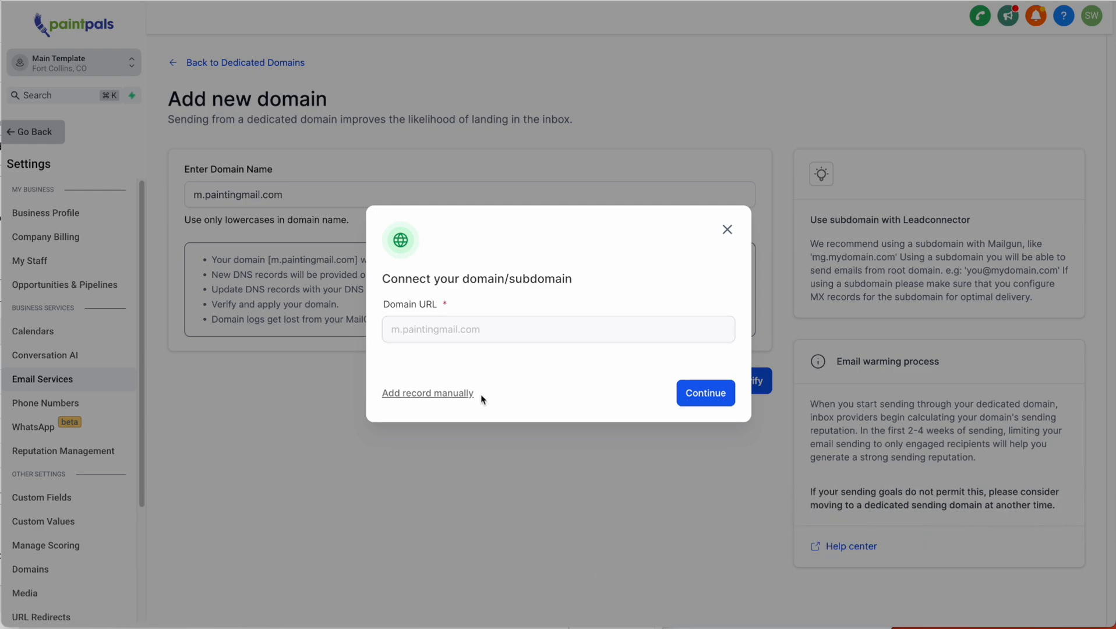
{"action": "left_click", "coordinate": [447, 394]}
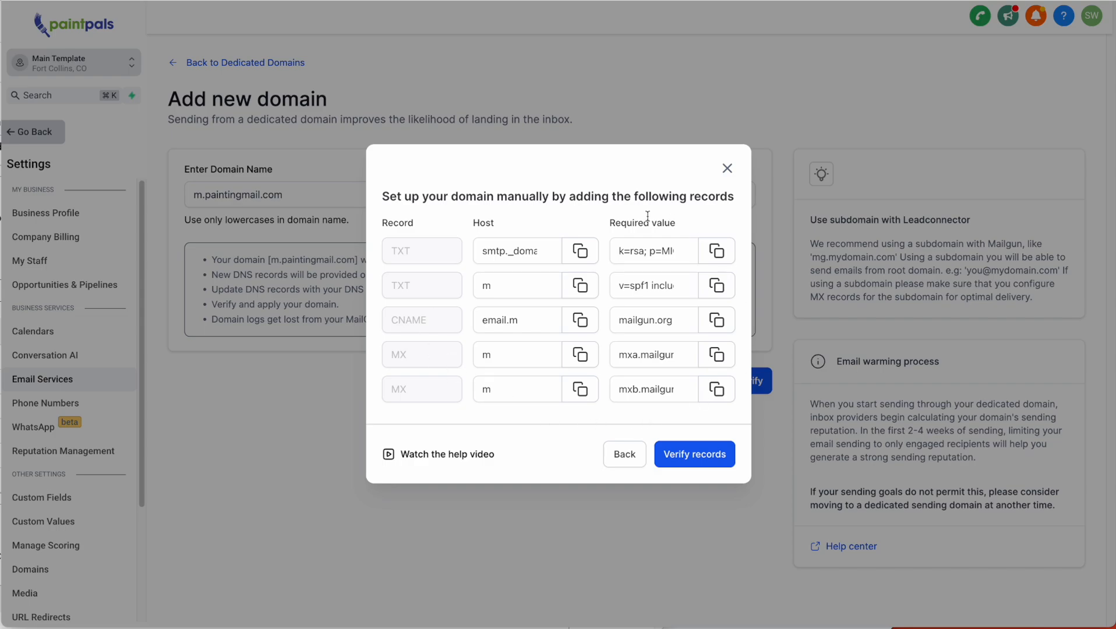
{"action": "left_click", "coordinate": [651, 259]}
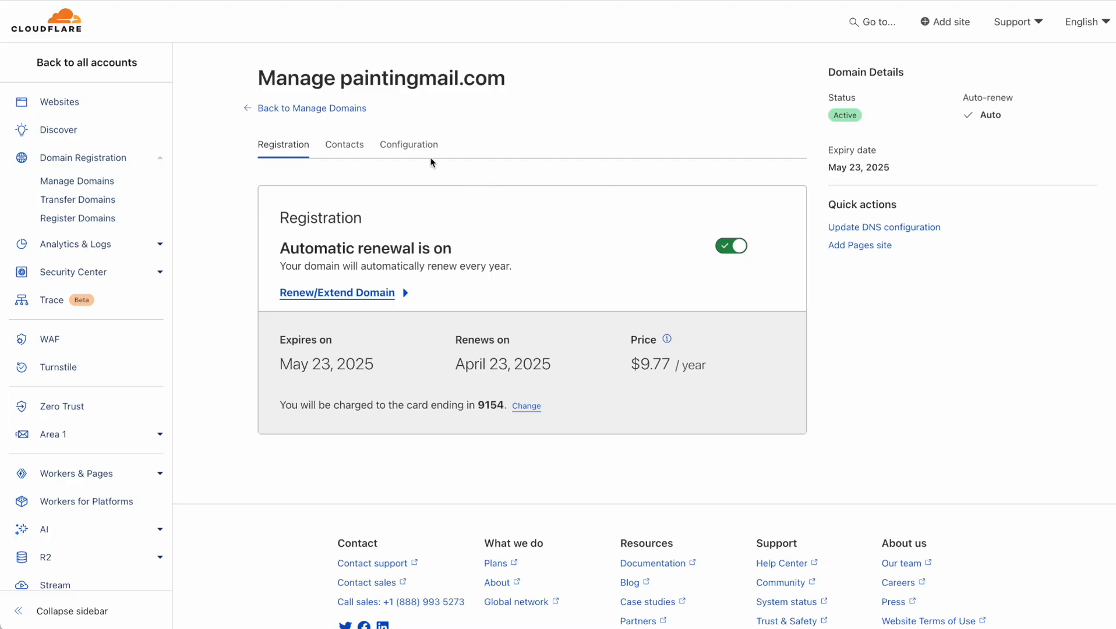
Switch to Cloudflare, open the DNS configuration of paintingmail.com and start a new record of type TXT.
{"action": "left_click", "coordinate": [881, 228]}
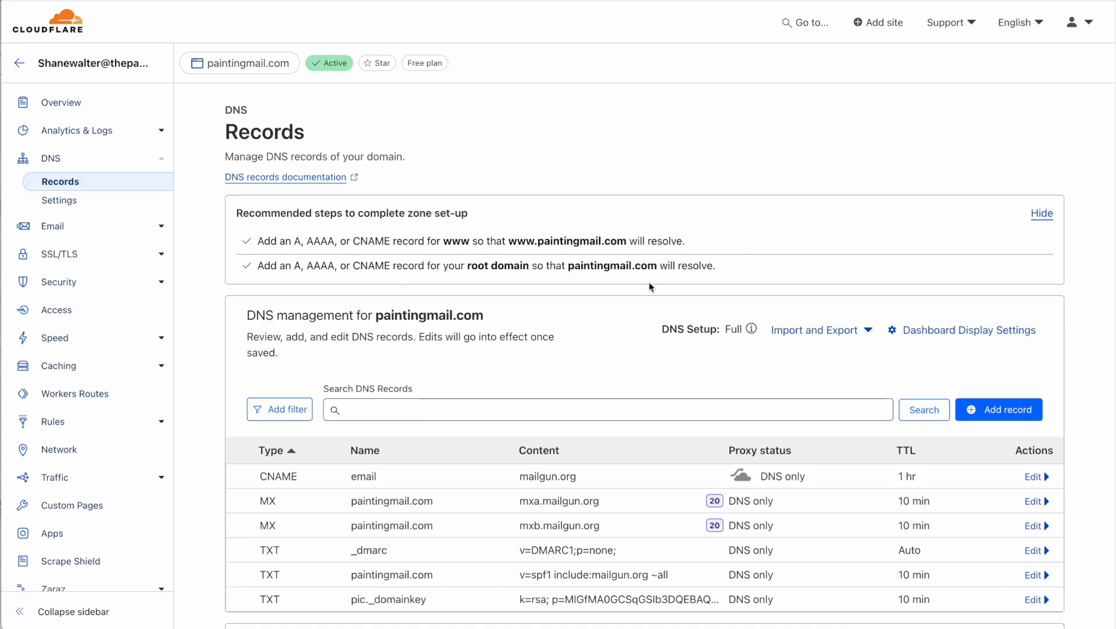
{"action": "left_click", "coordinate": [997, 410]}
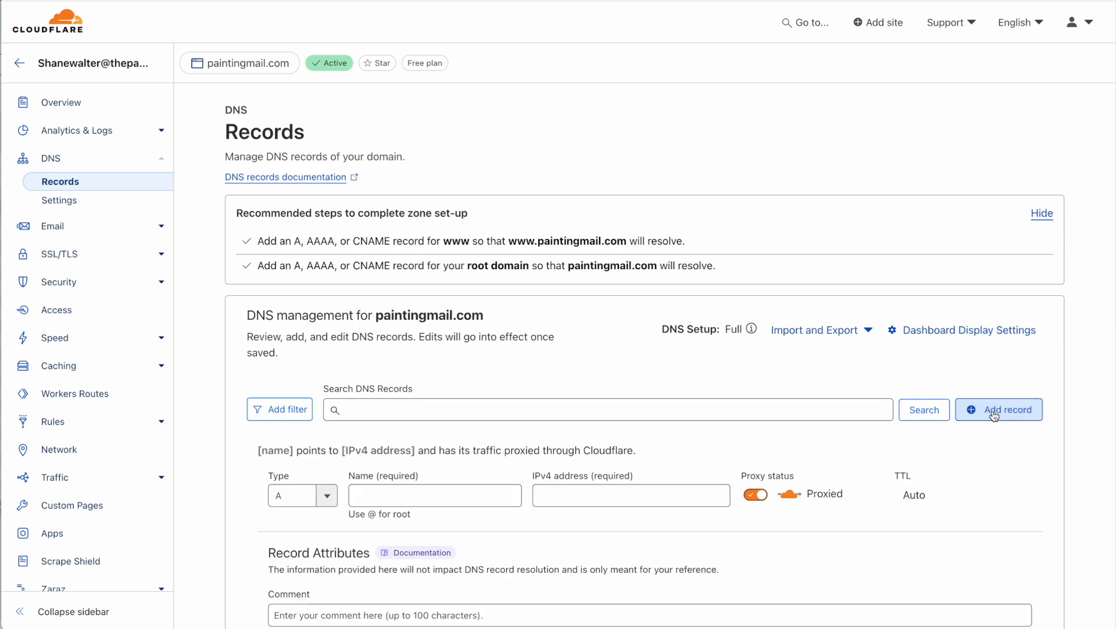
{"action": "left_click", "coordinate": [338, 494]}
{"action": "scroll", "coordinate": [281, 582], "scroll_direction": "down", "scroll_amount": 5}
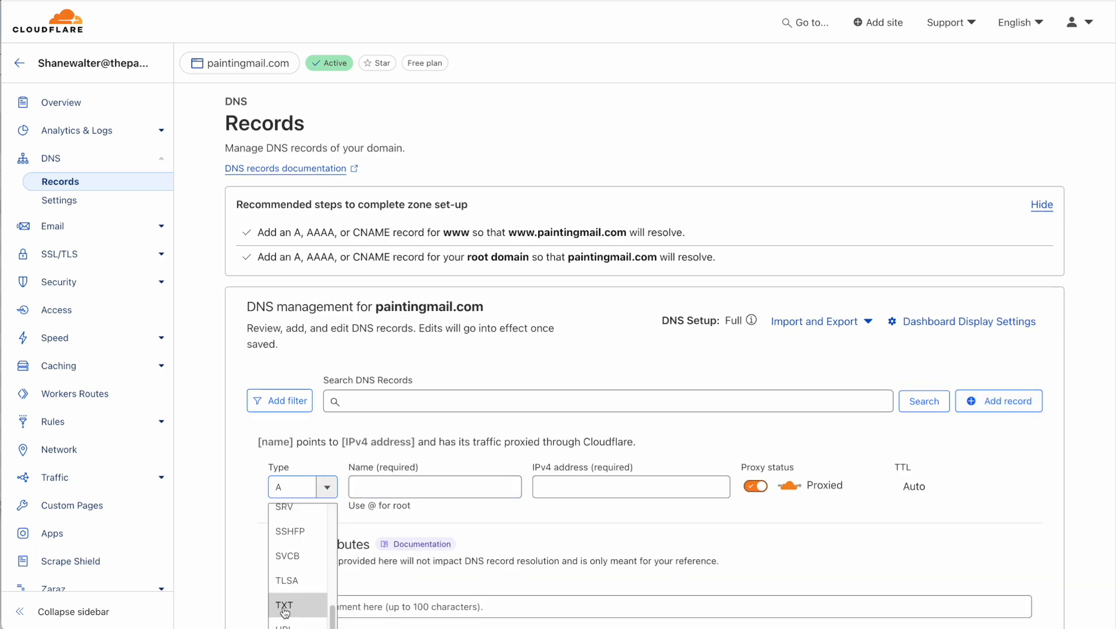
{"action": "left_click", "coordinate": [281, 602]}
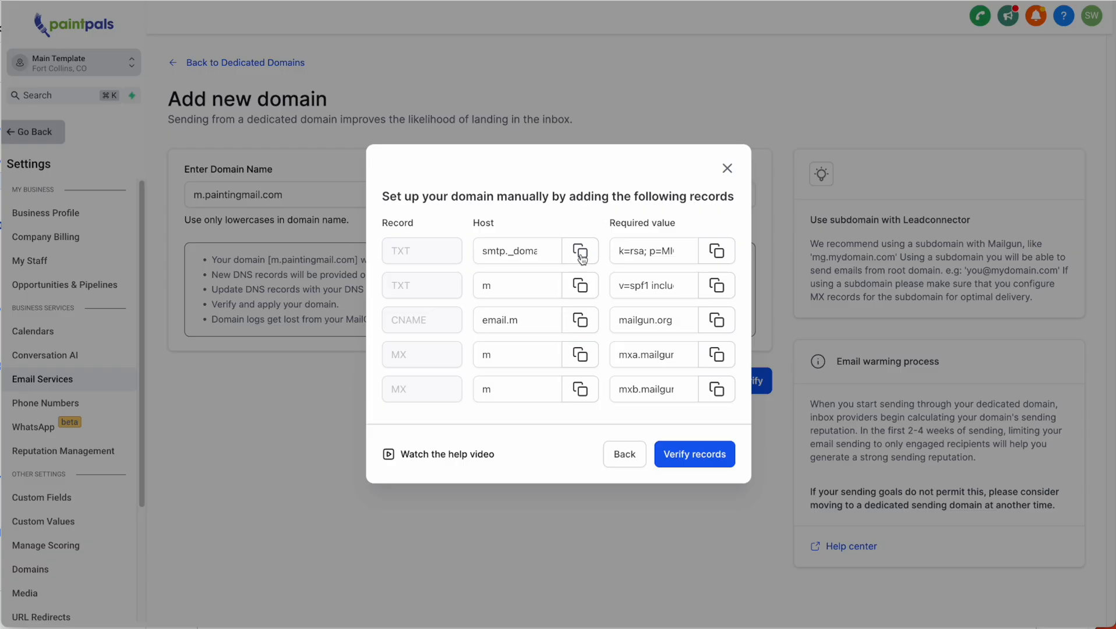
Copy the first TXT record's host, smtp._domainkey.m, into the new Cloudflare record's name, keeping the TTL on Auto.
{"action": "left_click", "coordinate": [581, 254]}
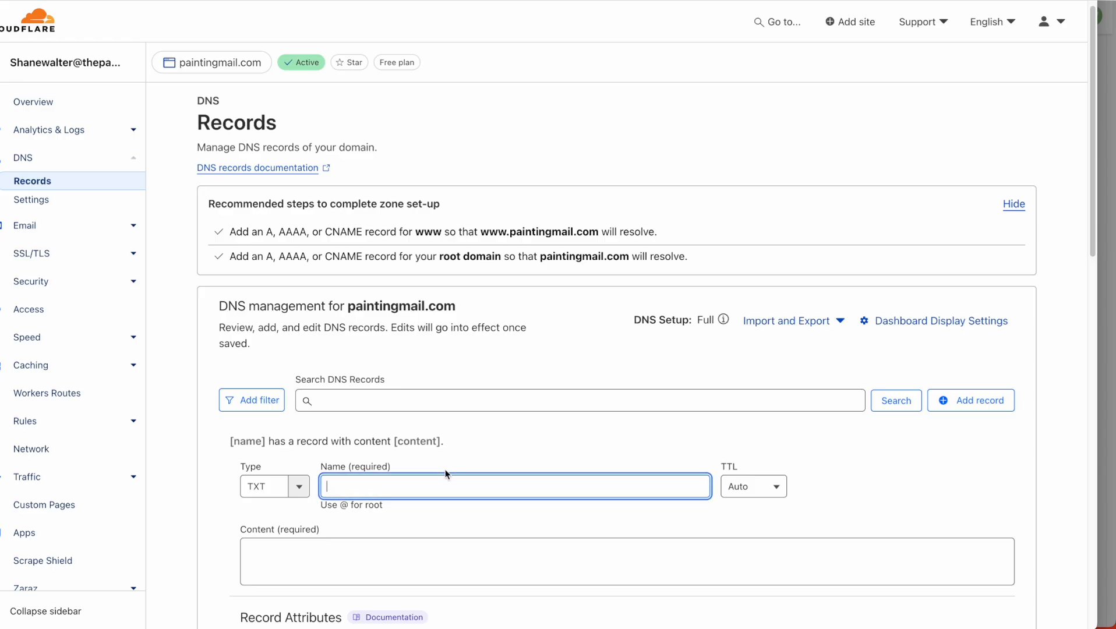
{"action": "key", "text": "ctrl+v"}
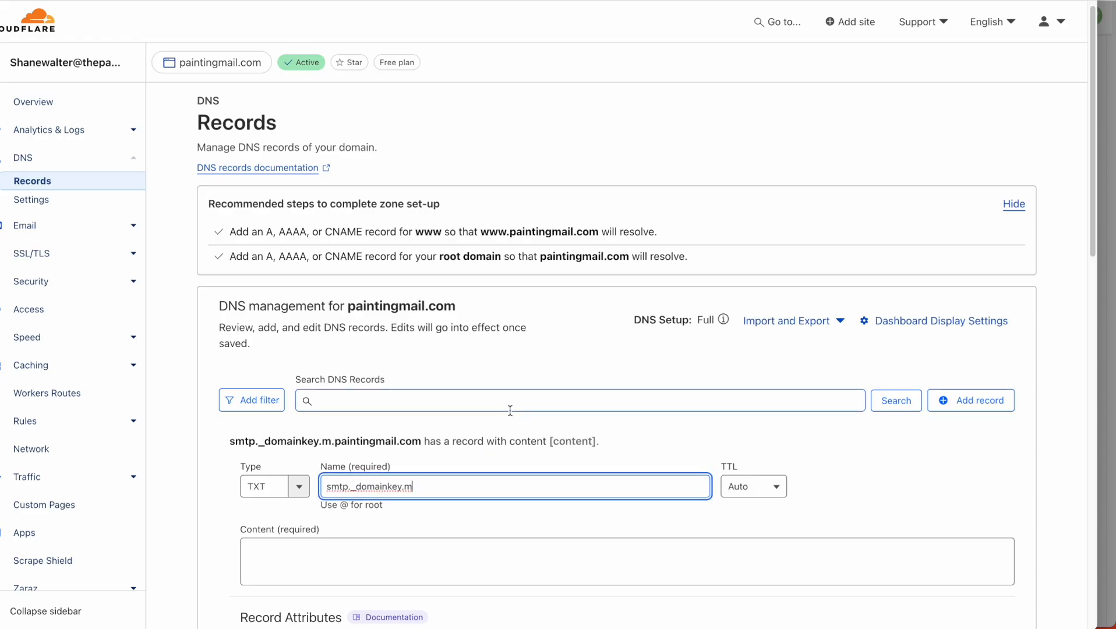
{"action": "left_click", "coordinate": [741, 494]}
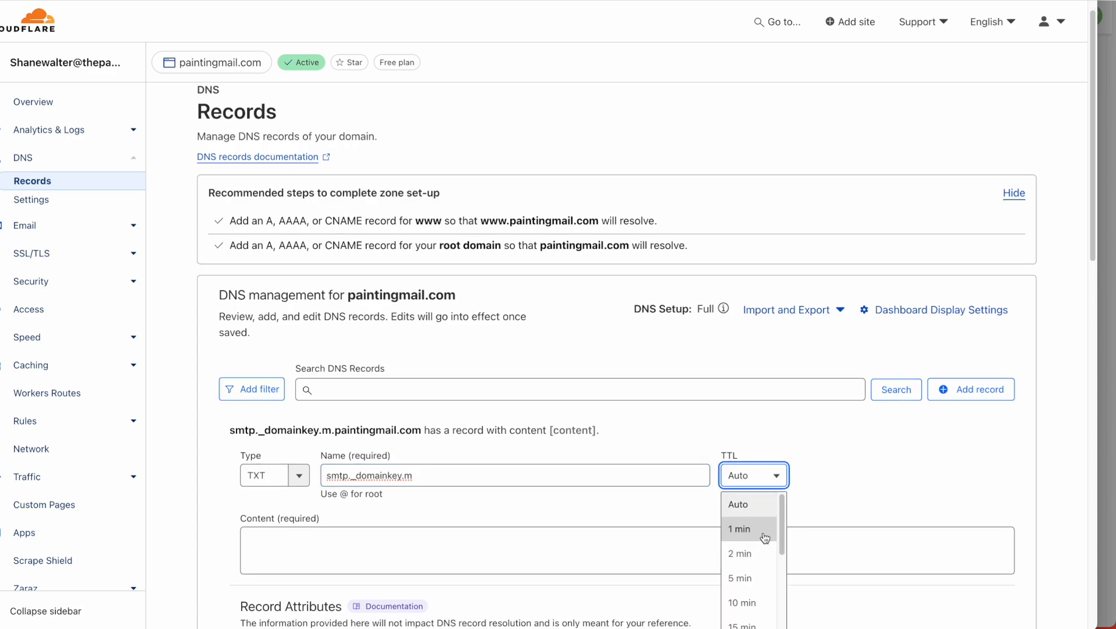
{"action": "left_click", "coordinate": [823, 479]}
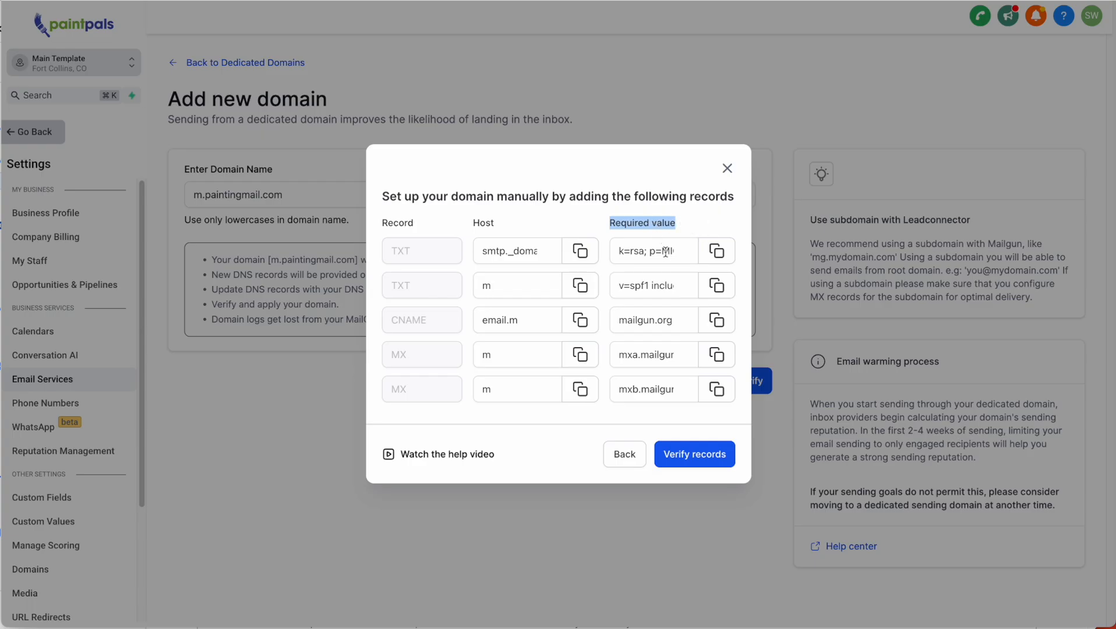
Copy the first TXT record's required value, the RSA domain key, into the content of the Cloudflare record.
{"action": "left_click", "coordinate": [716, 250]}
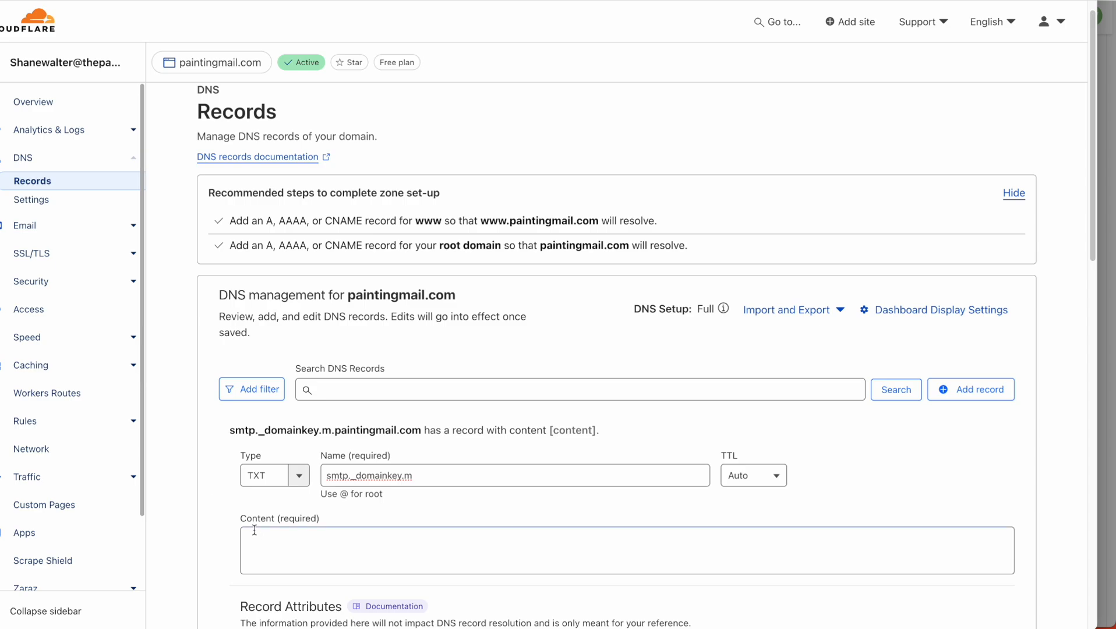
{"action": "left_click", "coordinate": [273, 546]}
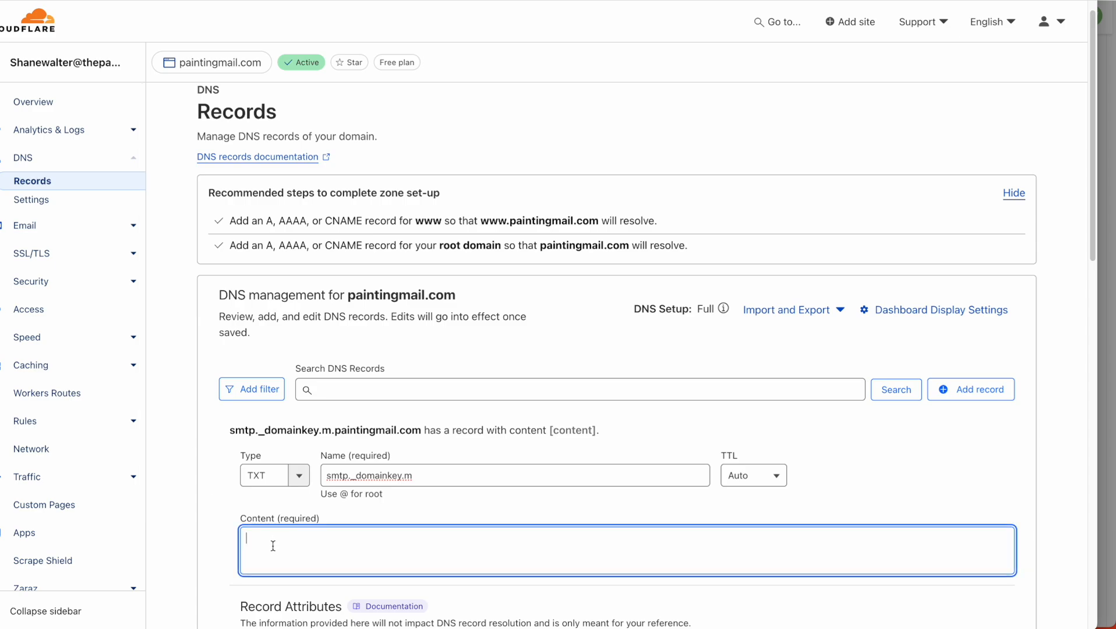
{"action": "key", "text": "ctrl+v"}
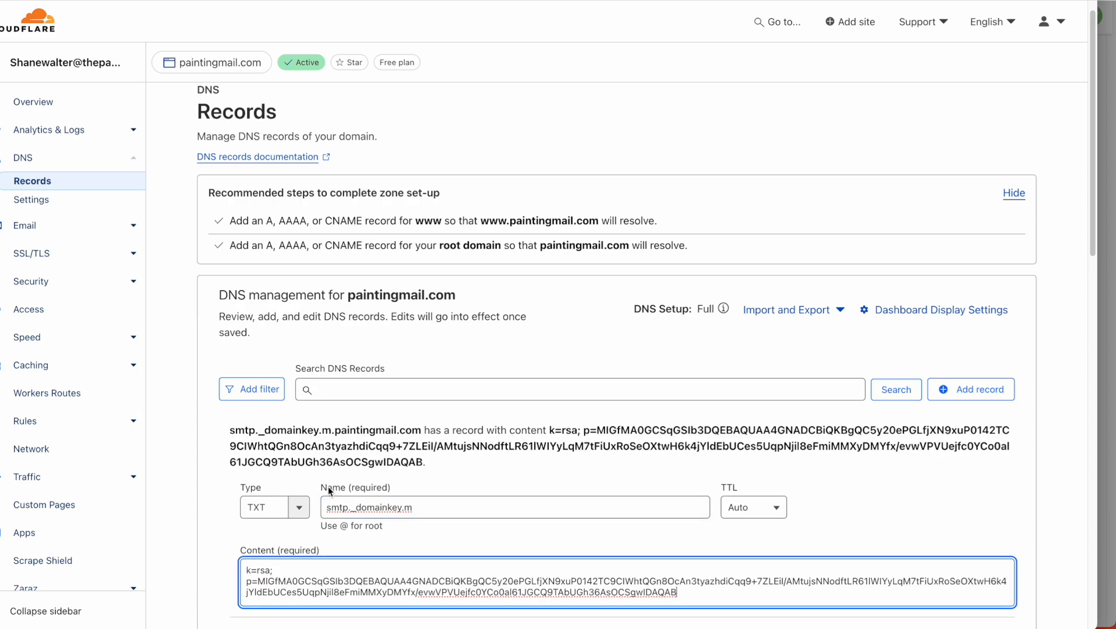
Add the comment "Setting up subdomain for email in CRM" to the TXT record.
{"action": "scroll", "coordinate": [443, 504], "scroll_direction": "down", "scroll_amount": 3}
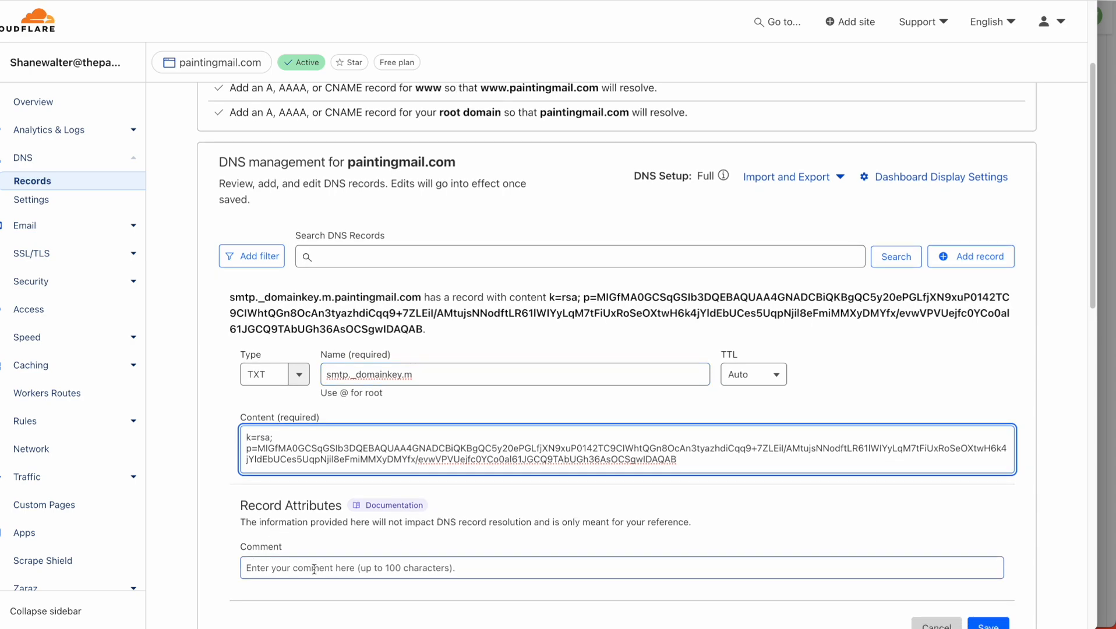
{"action": "left_click_drag", "start_coordinate": [437, 522], "coordinate": [688, 526]}
{"action": "left_click", "coordinate": [646, 526]}
{"action": "left_click", "coordinate": [510, 574]}
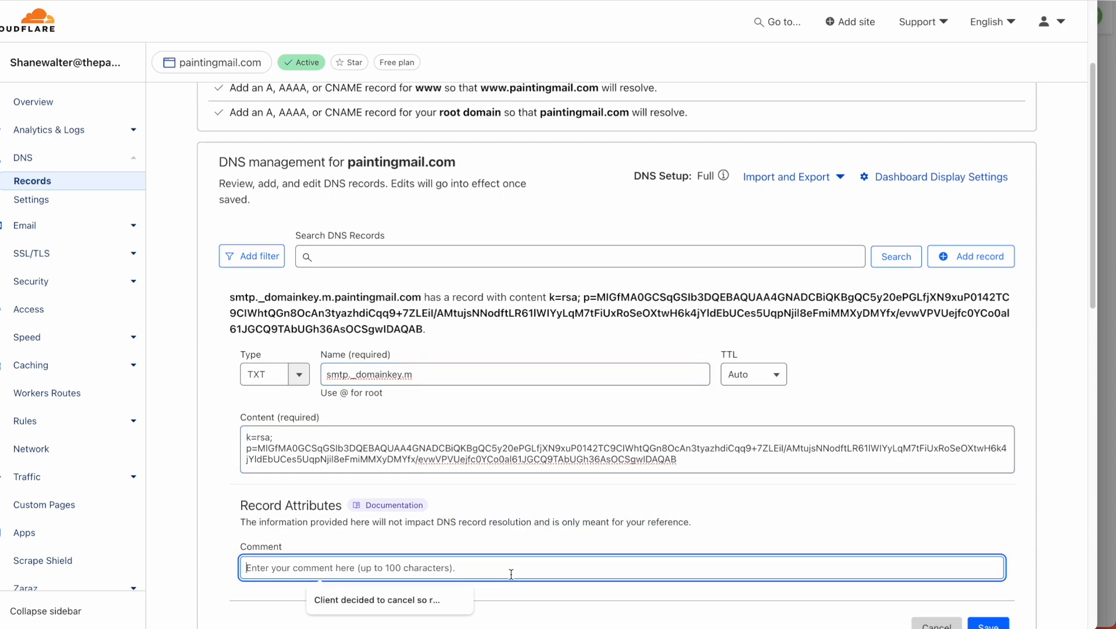
{"action": "type", "text": "Setting up subdom"}
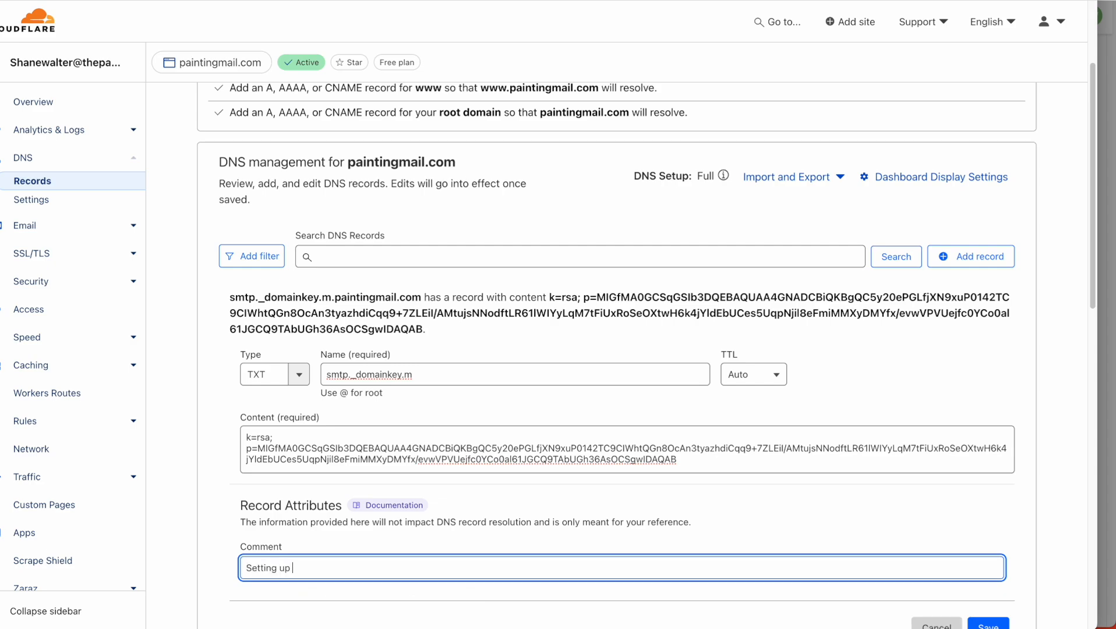
{"action": "type", "text": "ain for email in CRM"}
{"action": "key", "text": "Return"}
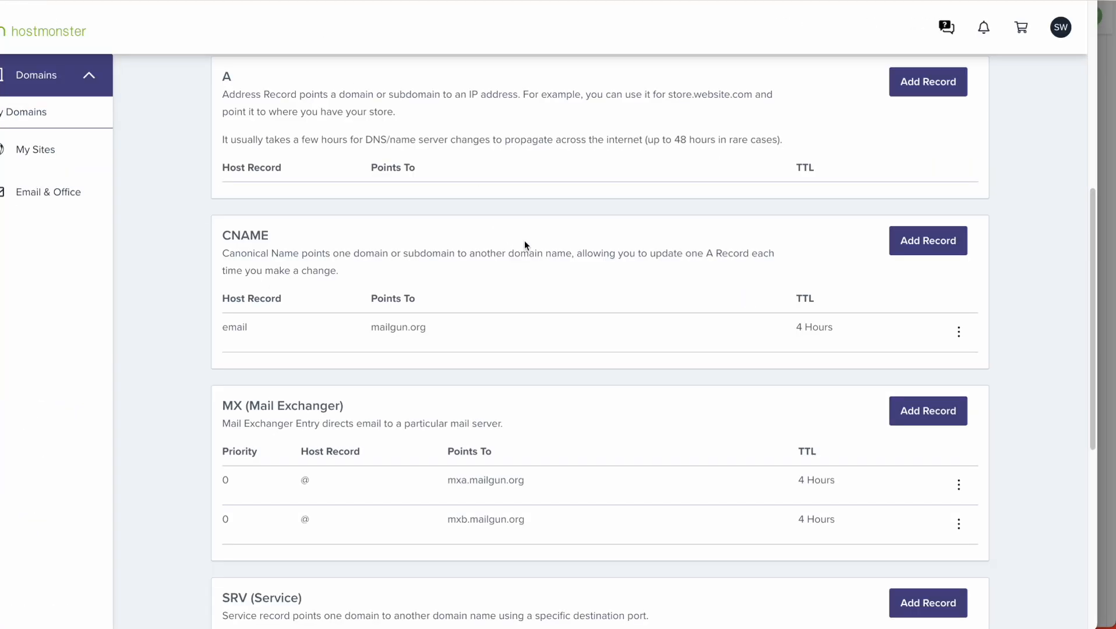
Switch to Hostmonster's DNS settings and open a blank TXT record to examine its host record, value and TTL fields.
{"action": "scroll", "coordinate": [254, 238], "scroll_direction": "up", "scroll_amount": 1}
{"action": "scroll", "coordinate": [263, 131], "scroll_direction": "down", "scroll_amount": 7}
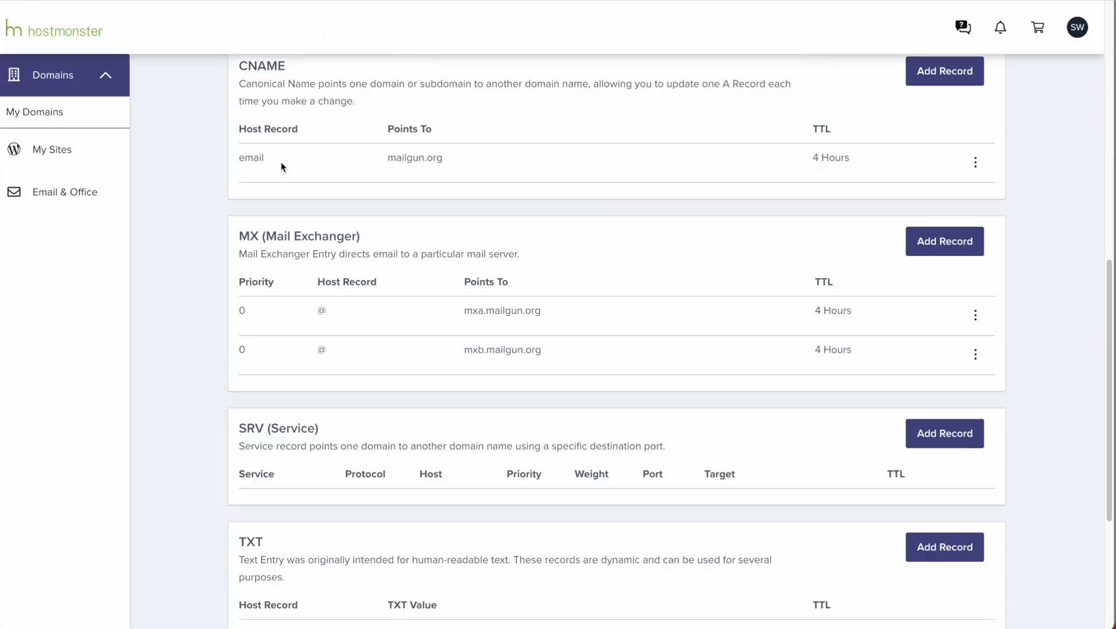
{"action": "left_click_drag", "start_coordinate": [244, 310], "coordinate": [294, 314]}
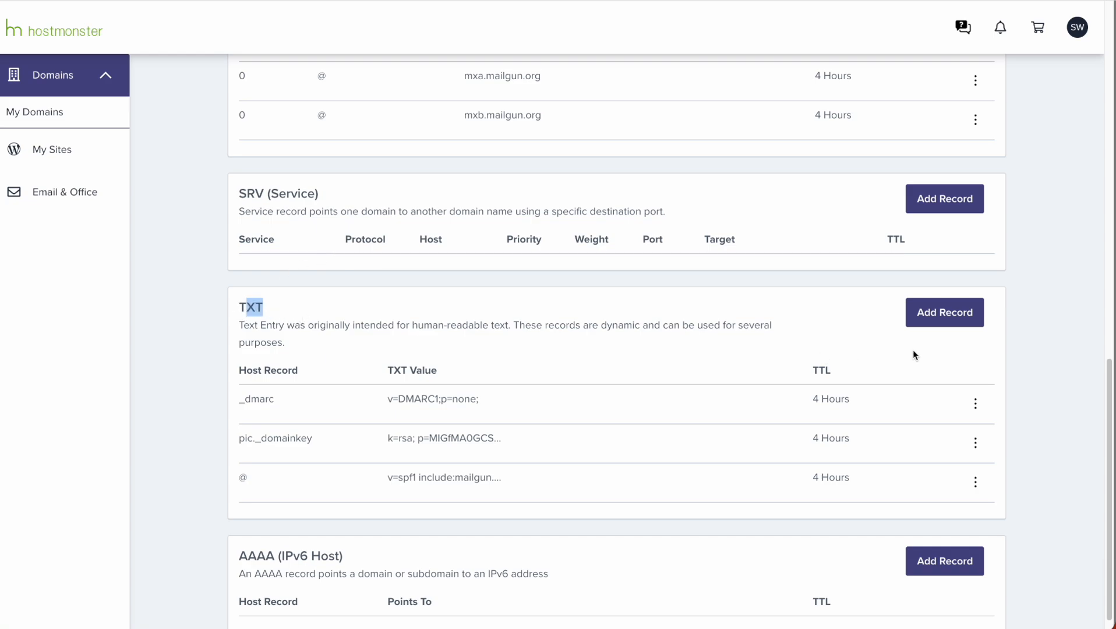
{"action": "left_click", "coordinate": [940, 323]}
{"action": "left_click", "coordinate": [263, 424]}
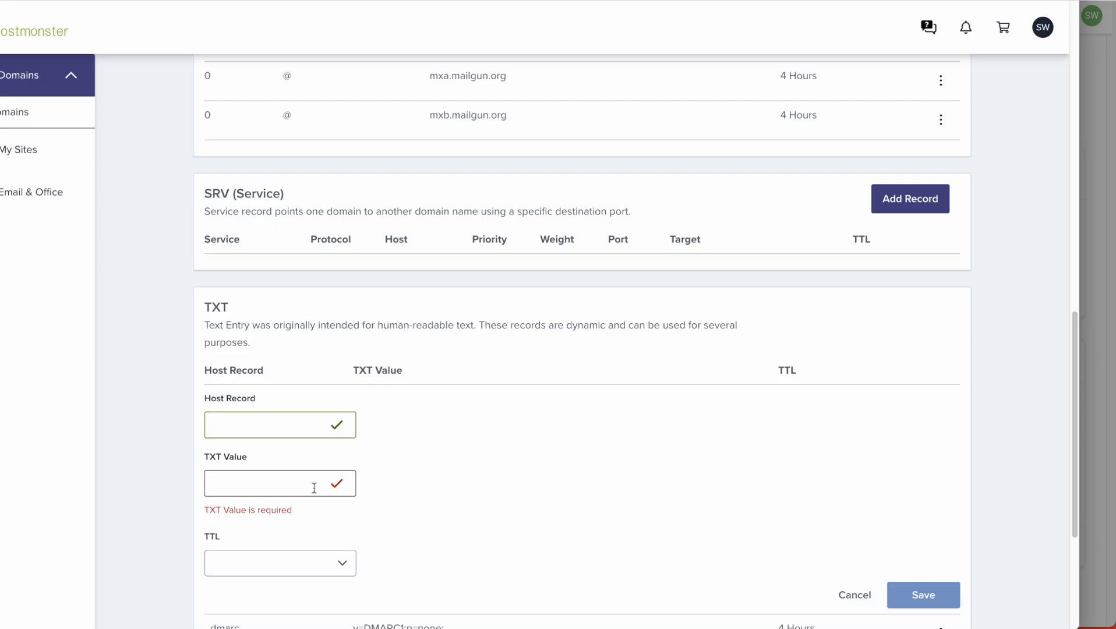
{"action": "left_click", "coordinate": [339, 567]}
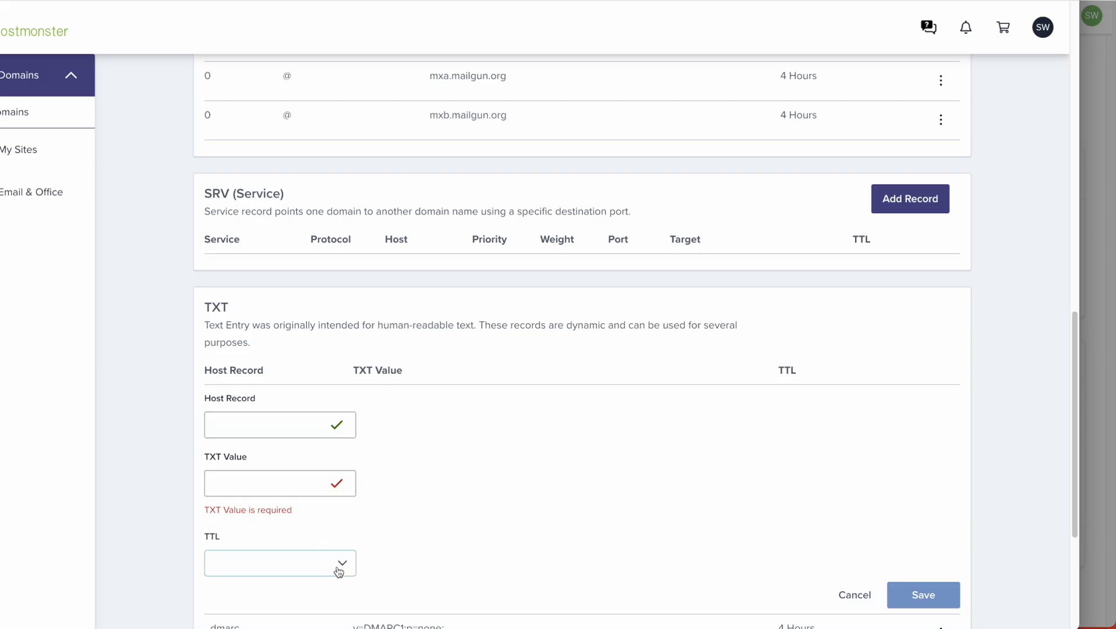
{"action": "left_click", "coordinate": [280, 420]}
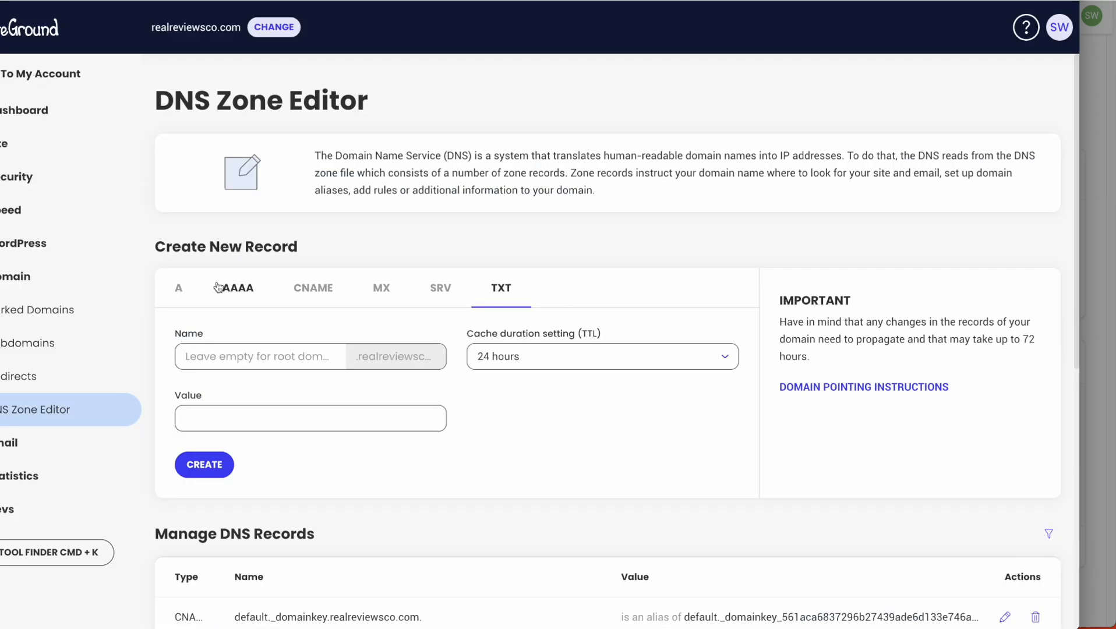
Examine the DNS record types available for a new record in SiteGround's DNS Zone Editor, finishing on TXT.
{"action": "left_click", "coordinate": [179, 288]}
{"action": "left_click", "coordinate": [399, 302]}
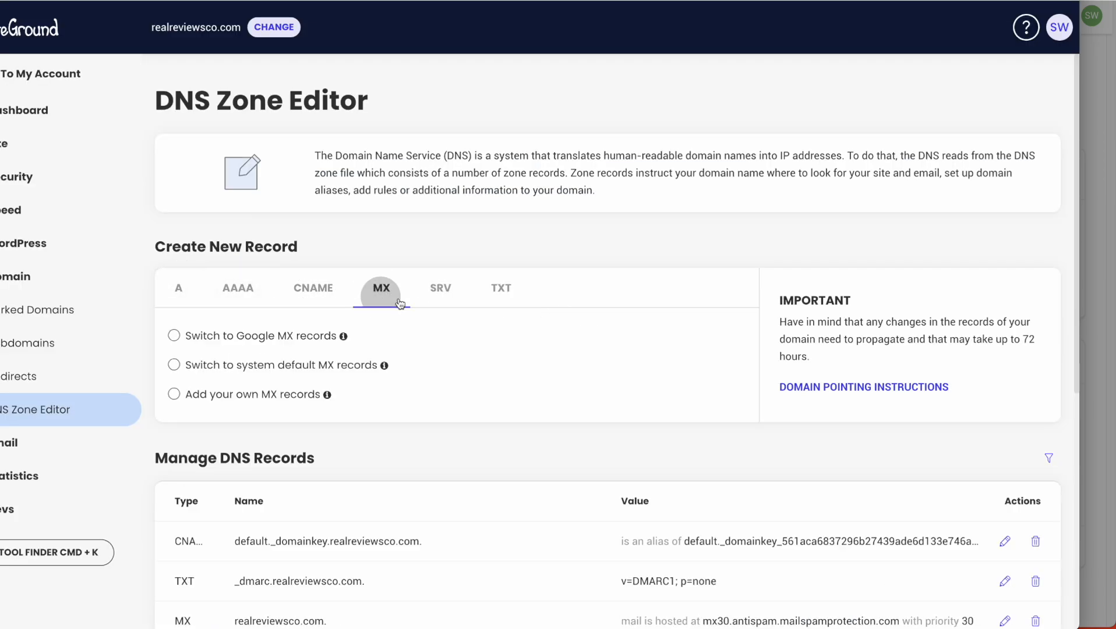
{"action": "left_click", "coordinate": [441, 291]}
{"action": "left_click", "coordinate": [504, 293]}
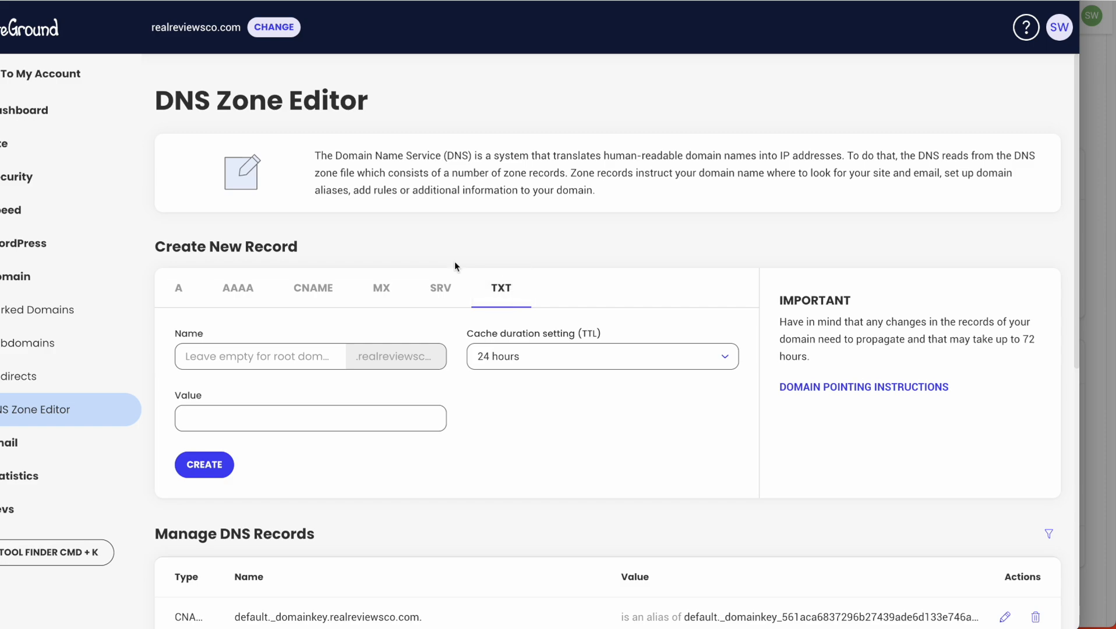
Try a cache duration of 5 min on the blank SiteGround TXT record and set it back to 24 hours.
{"action": "left_click", "coordinate": [210, 335]}
{"action": "left_click", "coordinate": [611, 364]}
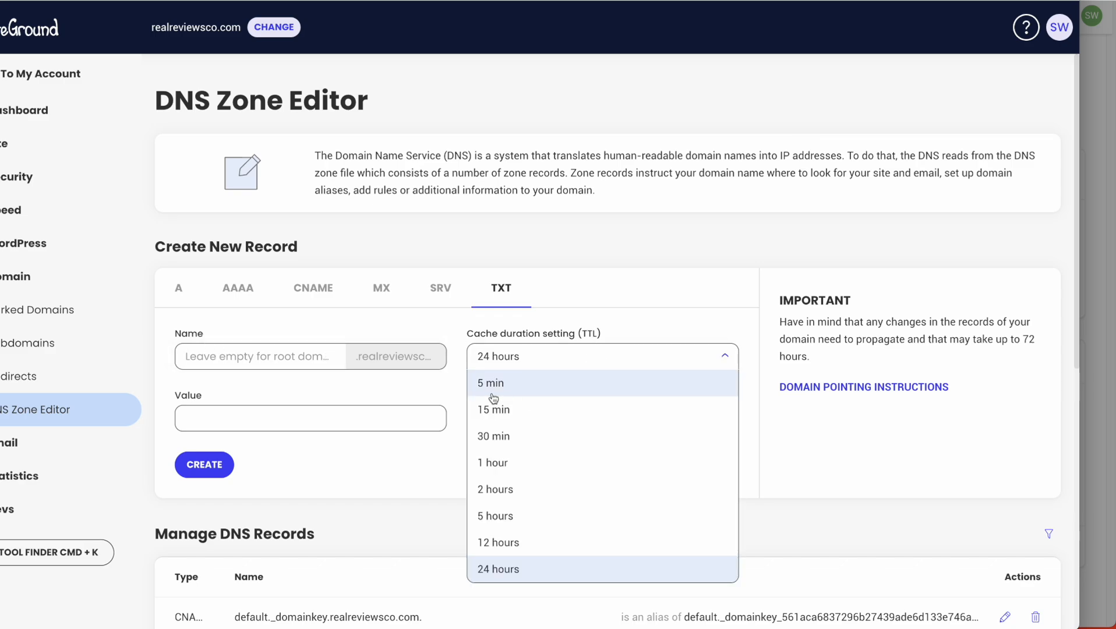
{"action": "left_click", "coordinate": [490, 391]}
{"action": "left_click", "coordinate": [625, 356]}
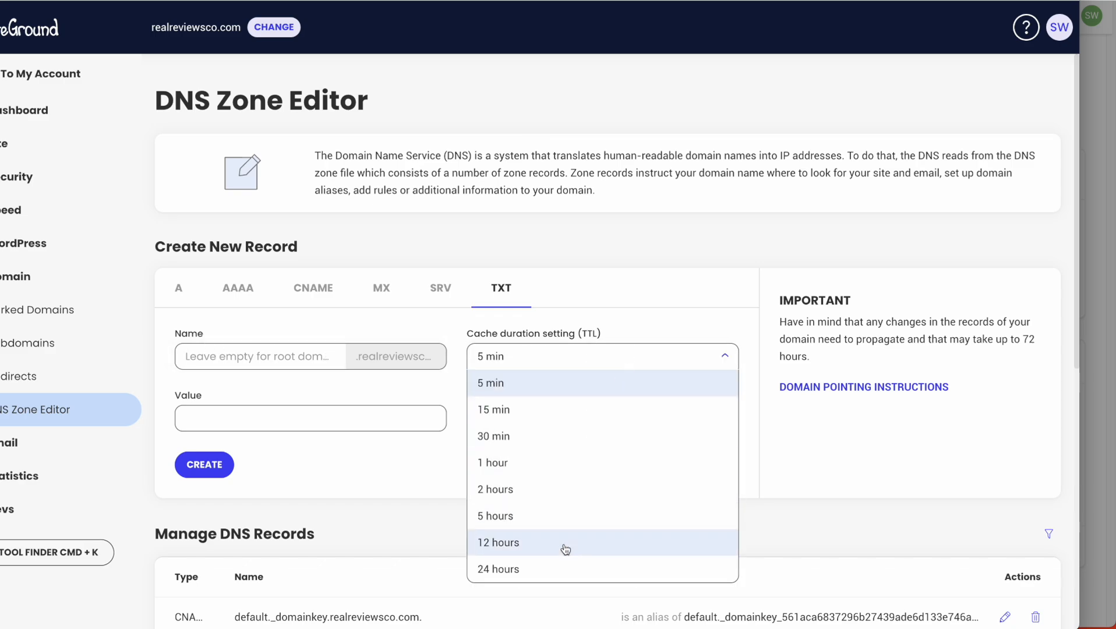
{"action": "left_click", "coordinate": [567, 568]}
{"action": "key", "text": "Tab"}
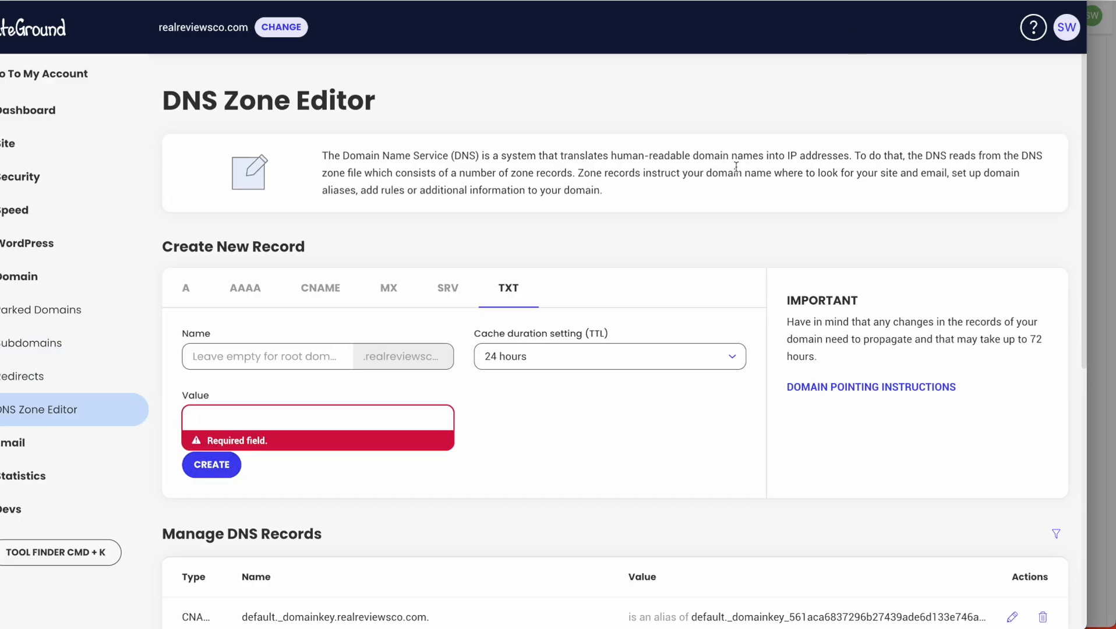
Switch to Cloudflare's DNS records for paintingmail.com and start a new TXT record named m.
{"action": "left_click", "coordinate": [525, 243]}
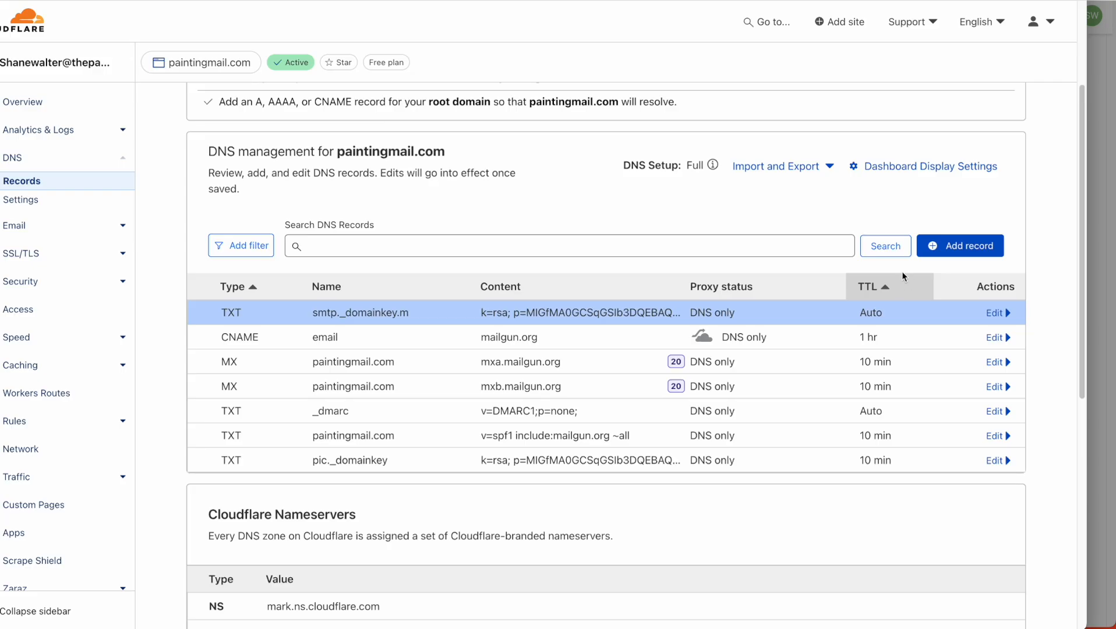
{"action": "left_click", "coordinate": [959, 245]}
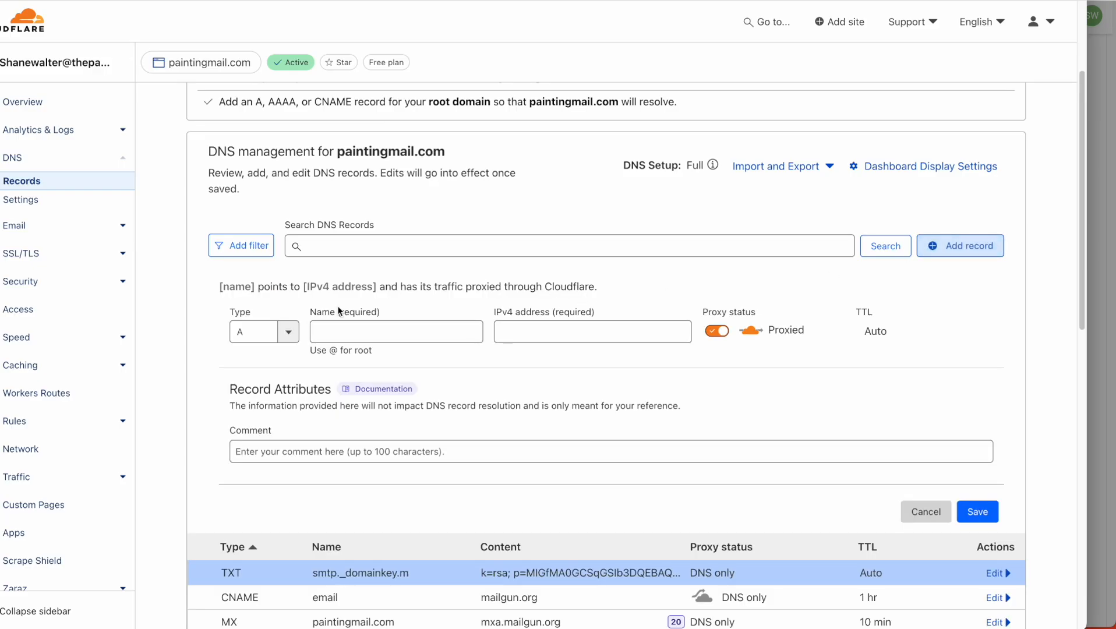
{"action": "left_click", "coordinate": [258, 331]}
{"action": "scroll", "coordinate": [250, 463], "scroll_direction": "down", "scroll_amount": 5}
{"action": "left_click", "coordinate": [267, 447]}
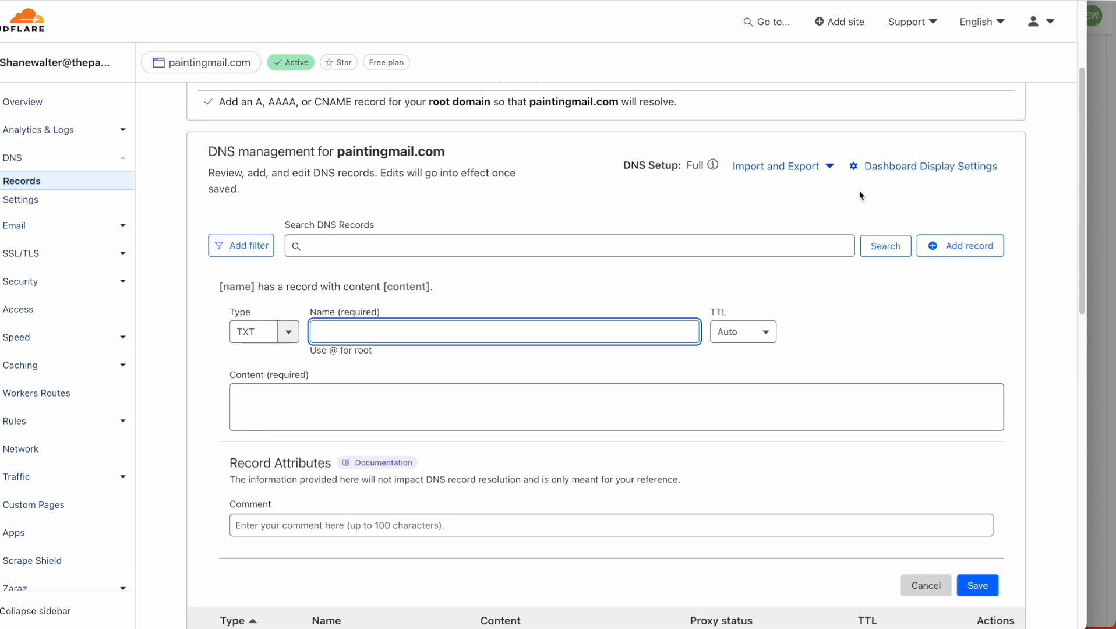
{"action": "type", "text": "m"}
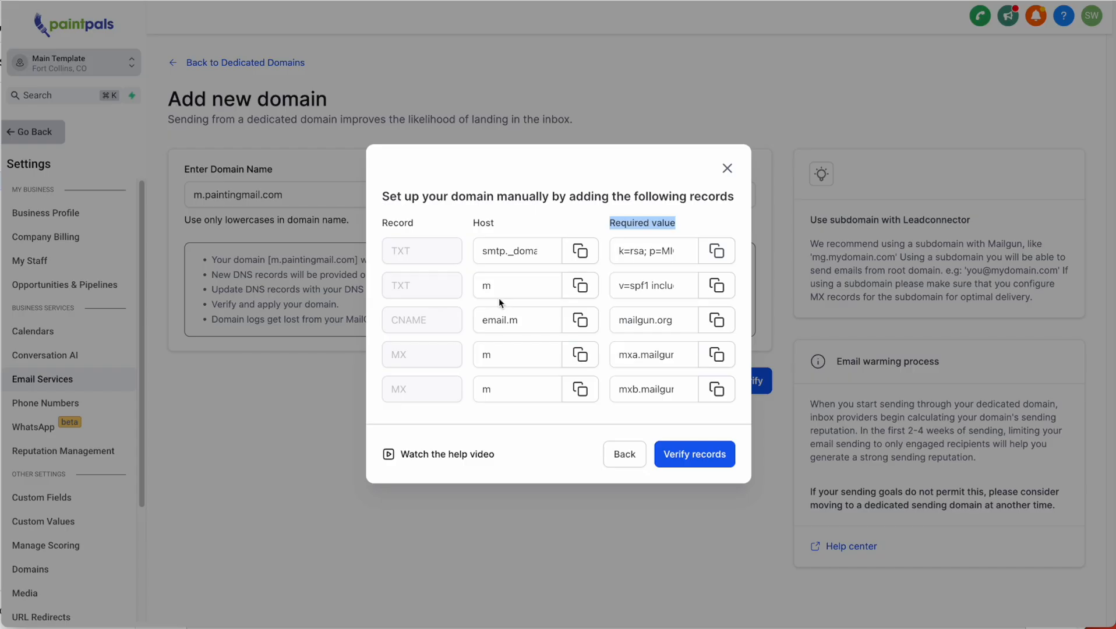
Copy the second TXT record's required value, v=spf1 include:mailgun.org ~all, from the CRM into the Cloudflare record's content and save it.
{"action": "left_click", "coordinate": [491, 286]}
{"action": "left_click", "coordinate": [716, 285]}
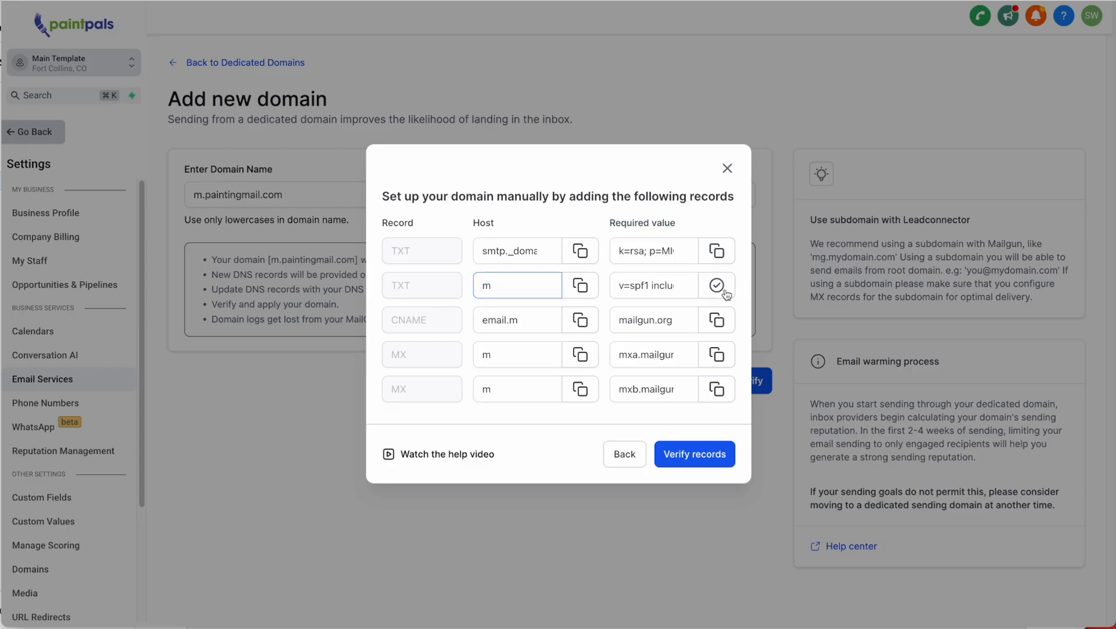
{"action": "left_click", "coordinate": [483, 397]}
{"action": "key", "text": "ctrl+v"}
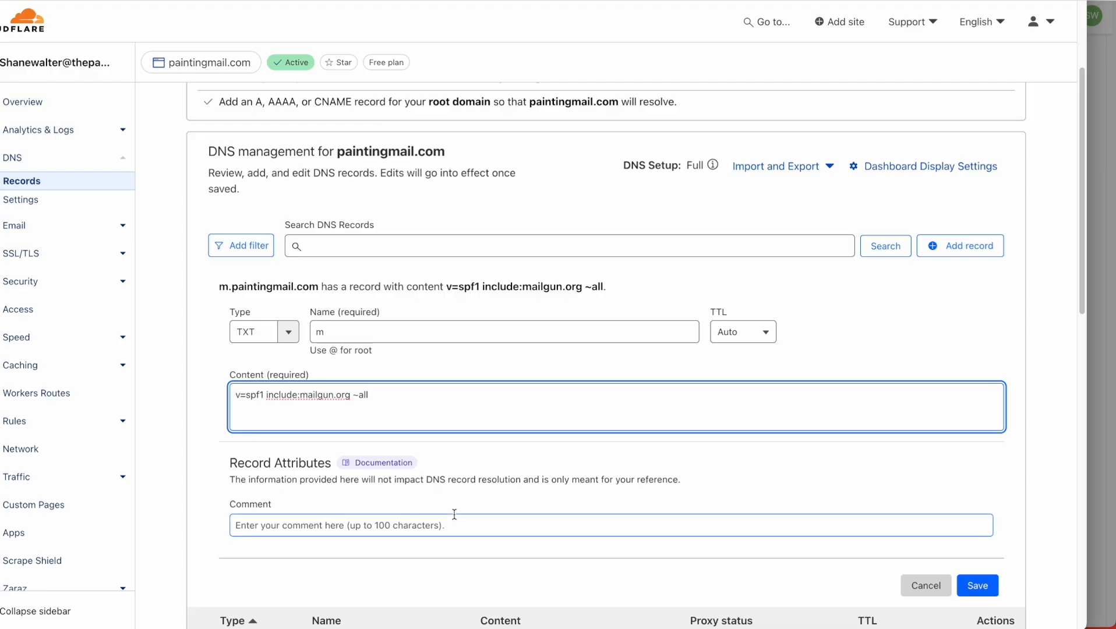
{"action": "left_click", "coordinate": [991, 594]}
Start a new CNAME record in Cloudflare and fill its name with the host email.m copied from the CRM.
{"action": "left_click", "coordinate": [1093, 438]}
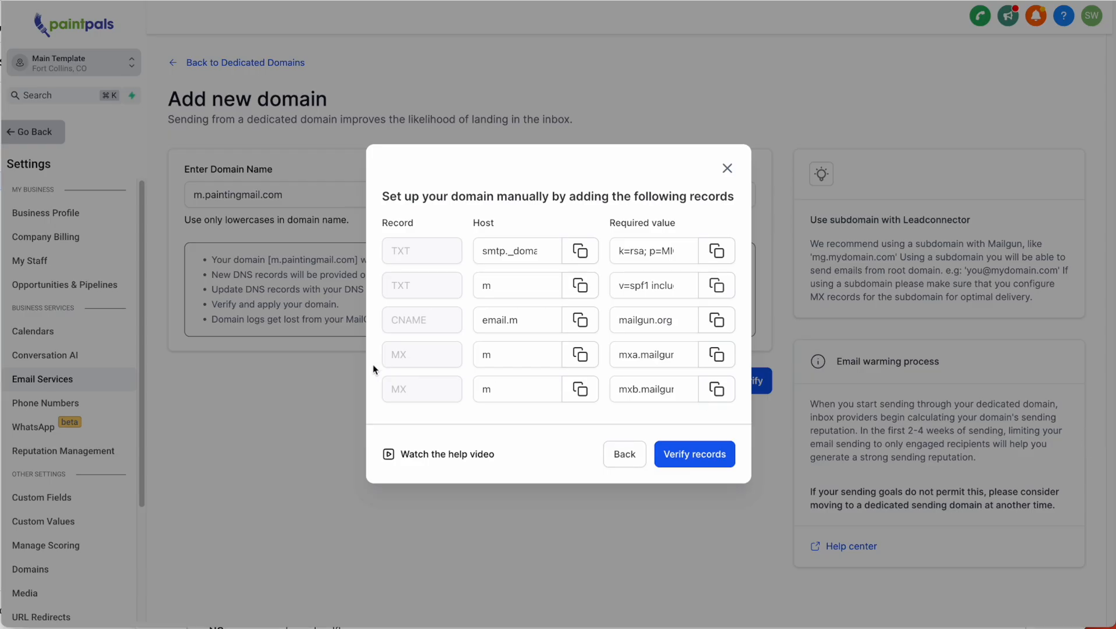
{"action": "left_click", "coordinate": [579, 322]}
{"action": "left_click", "coordinate": [1, 321]}
{"action": "left_click", "coordinate": [933, 254]}
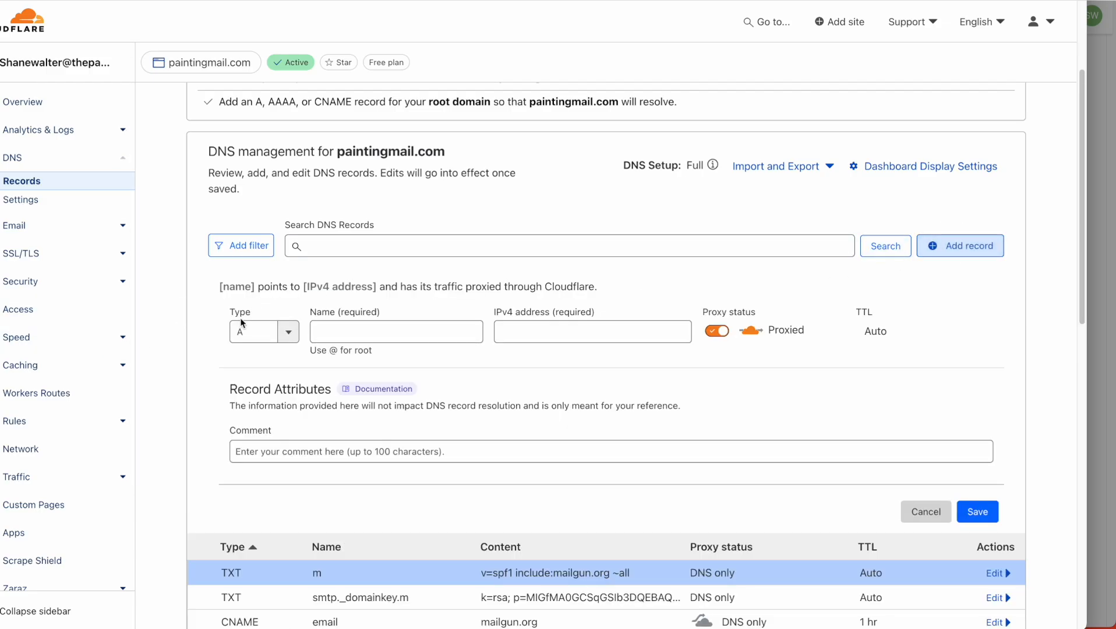
{"action": "left_click", "coordinate": [288, 333]}
{"action": "left_click", "coordinate": [267, 462]}
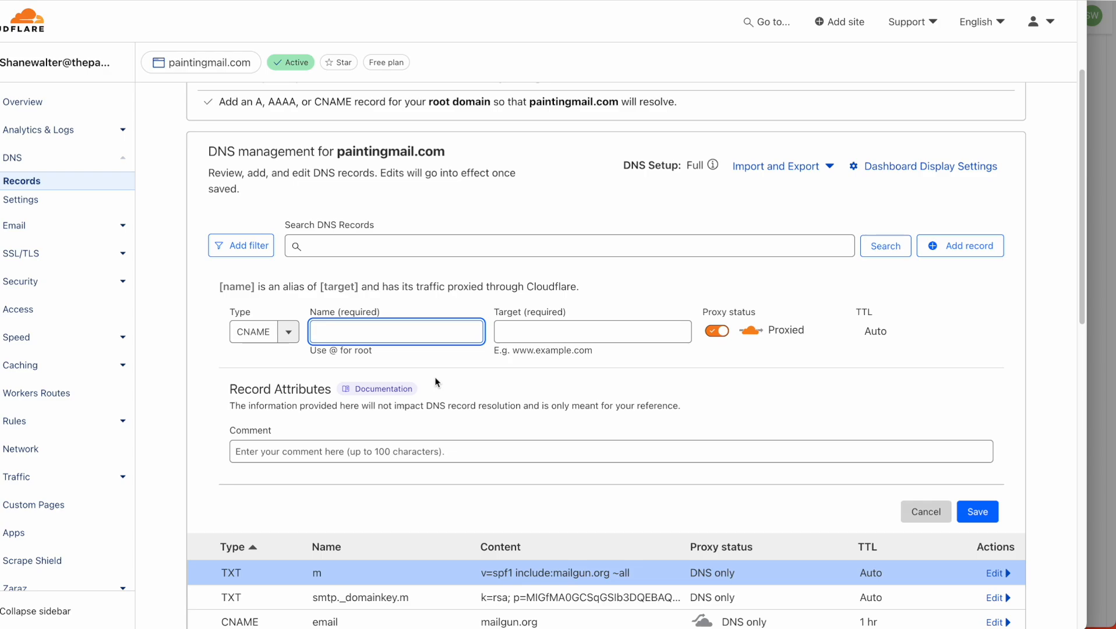
{"action": "key", "text": "super+v"}
Copy the CNAME record's required value, mailgun.org, from the CRM into the Cloudflare record's target.
{"action": "key", "text": "super+Tab"}
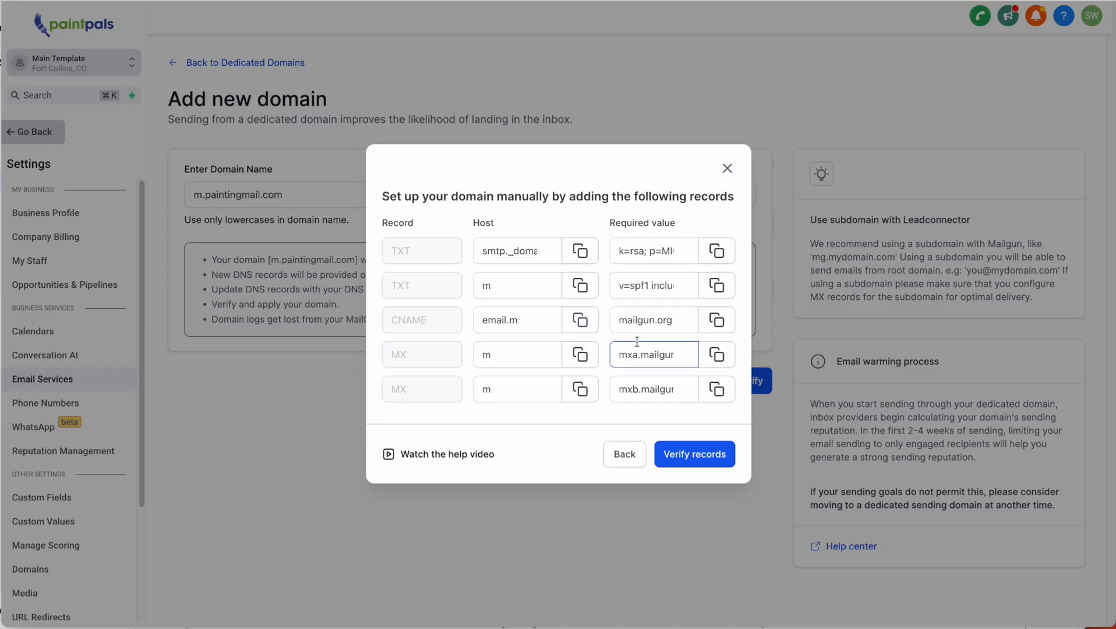
{"action": "left_click", "coordinate": [717, 325]}
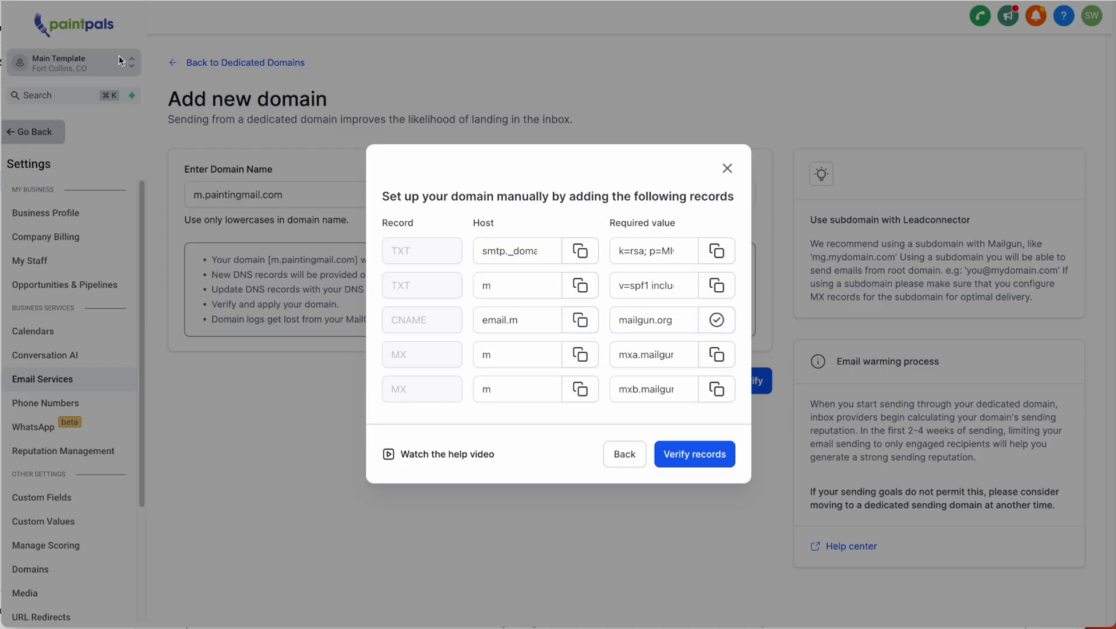
{"action": "key", "text": "super+Tab"}
{"action": "left_click", "coordinate": [532, 327]}
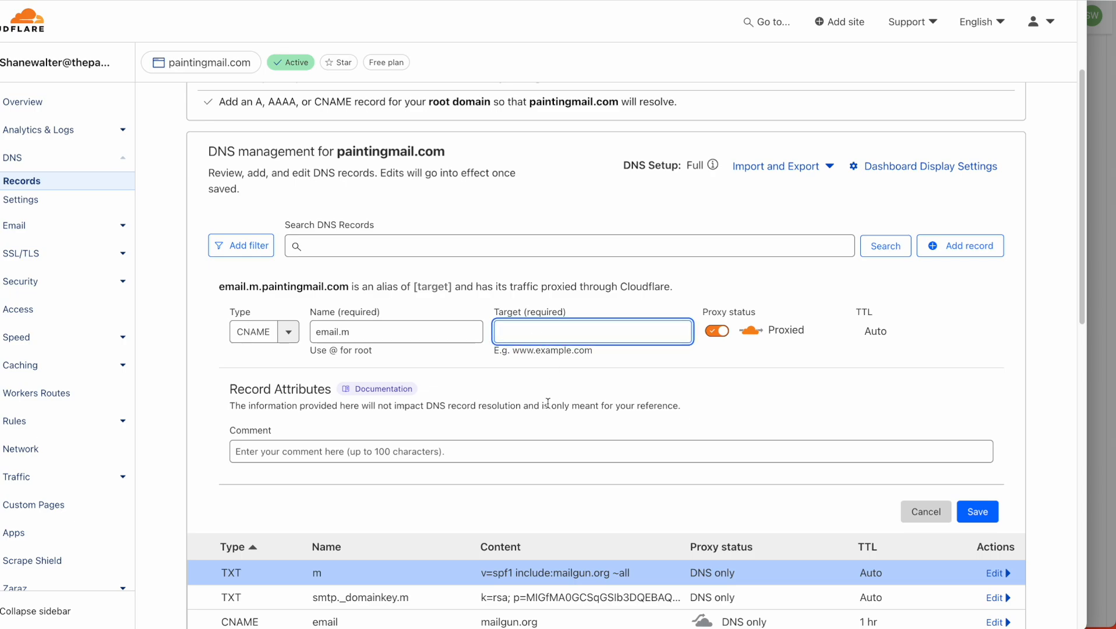
{"action": "key", "text": "super+v"}
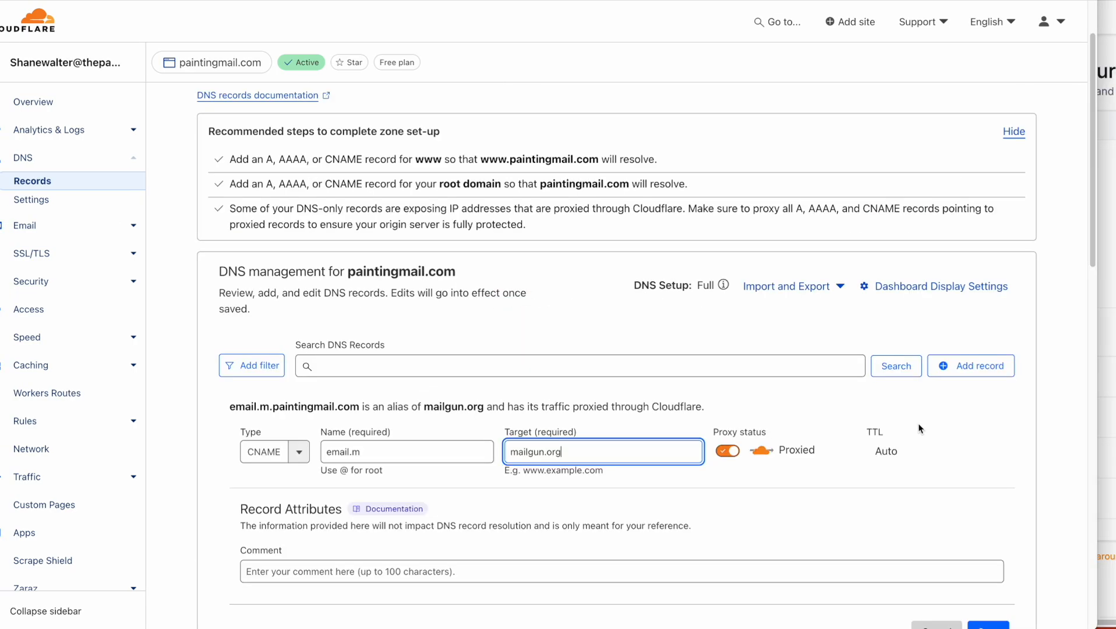
Try the DNS-only proxy status on the email.m CNAME record, and save the record as Proxied.
{"action": "left_click", "coordinate": [931, 501]}
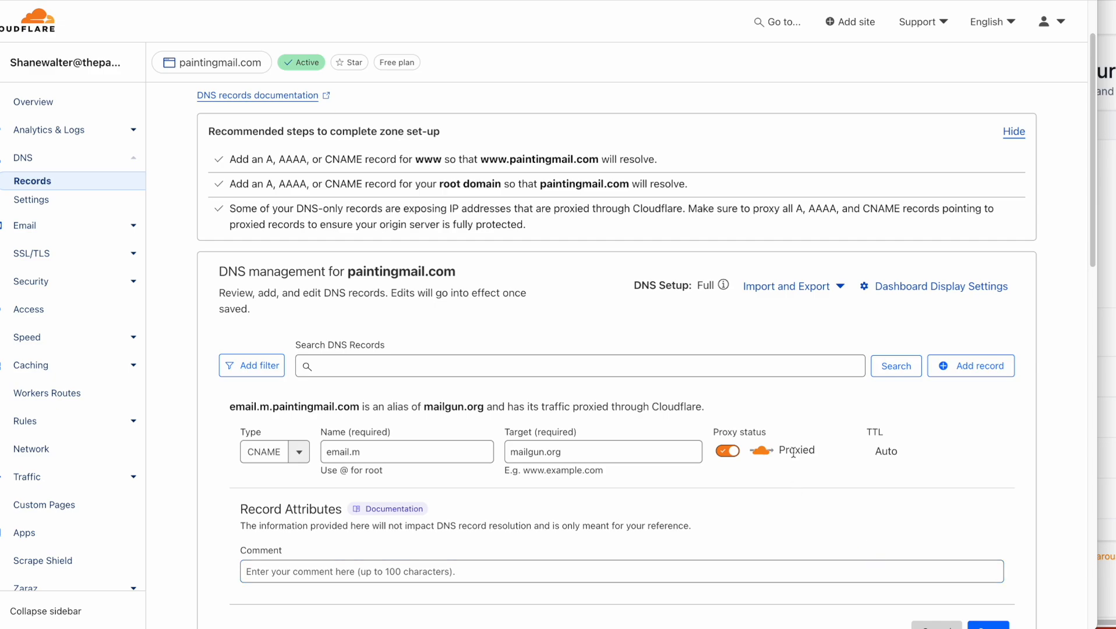
{"action": "left_click", "coordinate": [727, 450]}
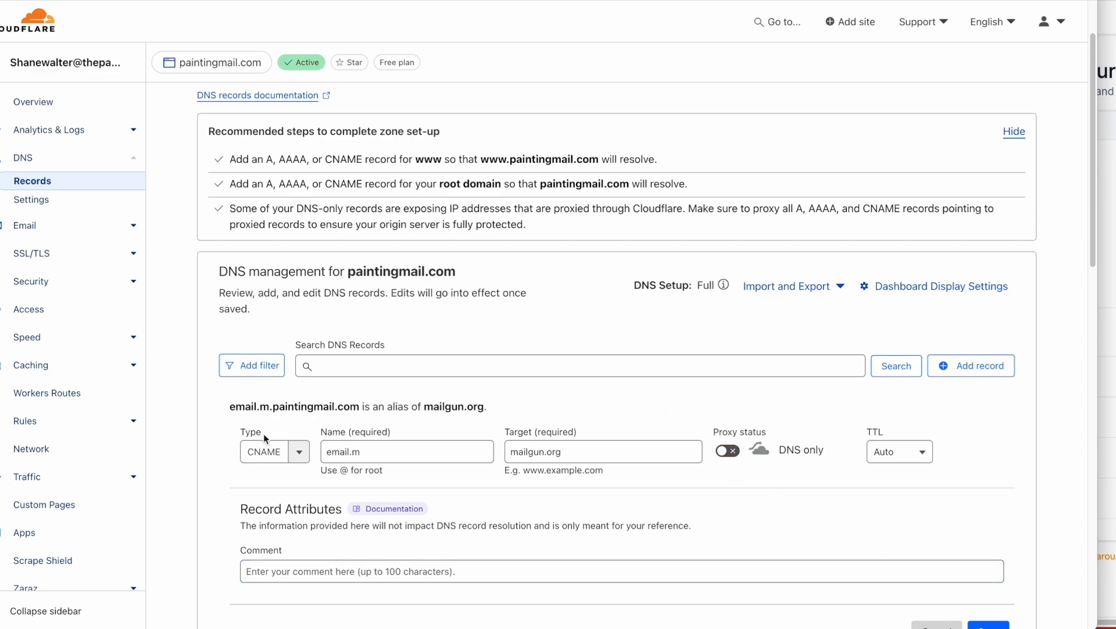
{"action": "scroll", "coordinate": [982, 417], "scroll_direction": "down", "scroll_amount": 2}
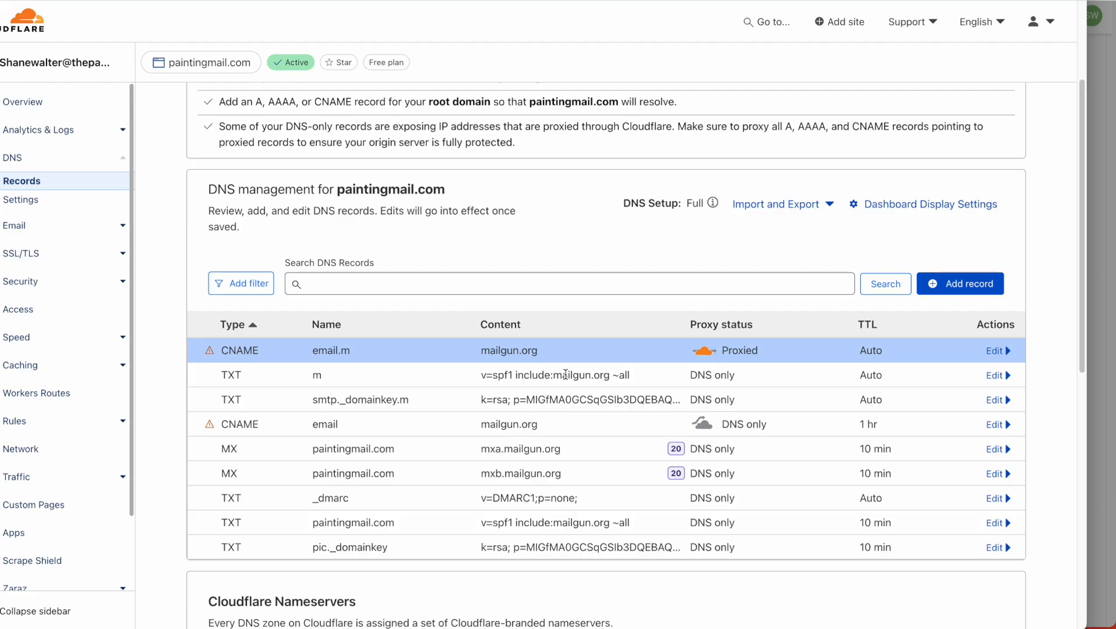
Start a new MX record named m in Cloudflare, using mxa.mailgun.org copied from the CRM as its mail server.
{"action": "left_click", "coordinate": [968, 290]}
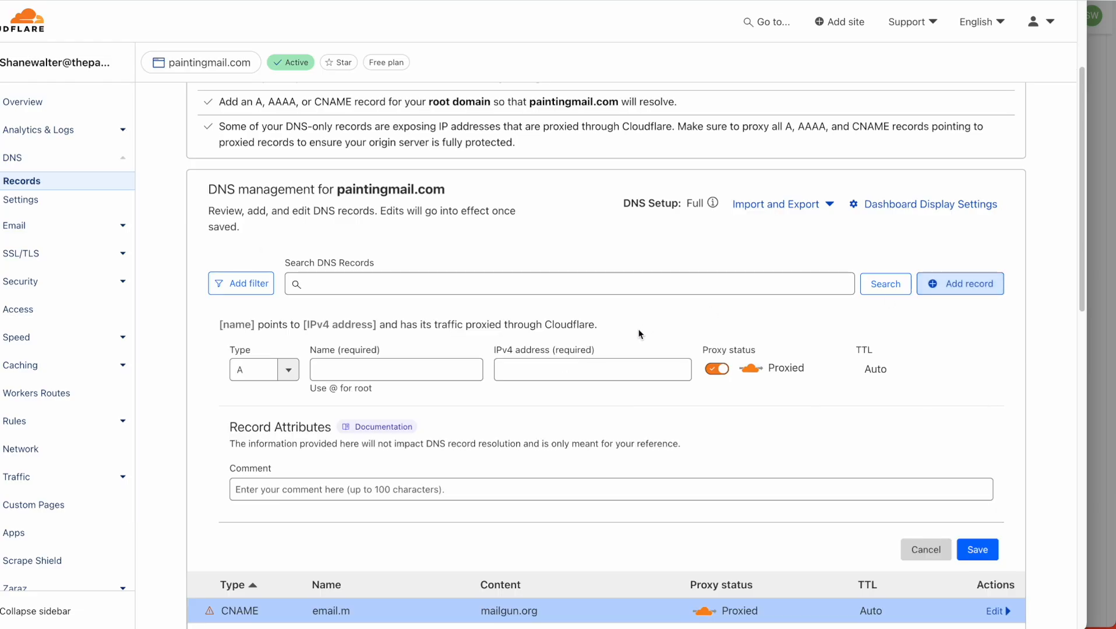
{"action": "left_click", "coordinate": [267, 369]}
{"action": "type", "text": "mx"}
{"action": "key", "text": "Tab"}
{"action": "type", "text": "m"}
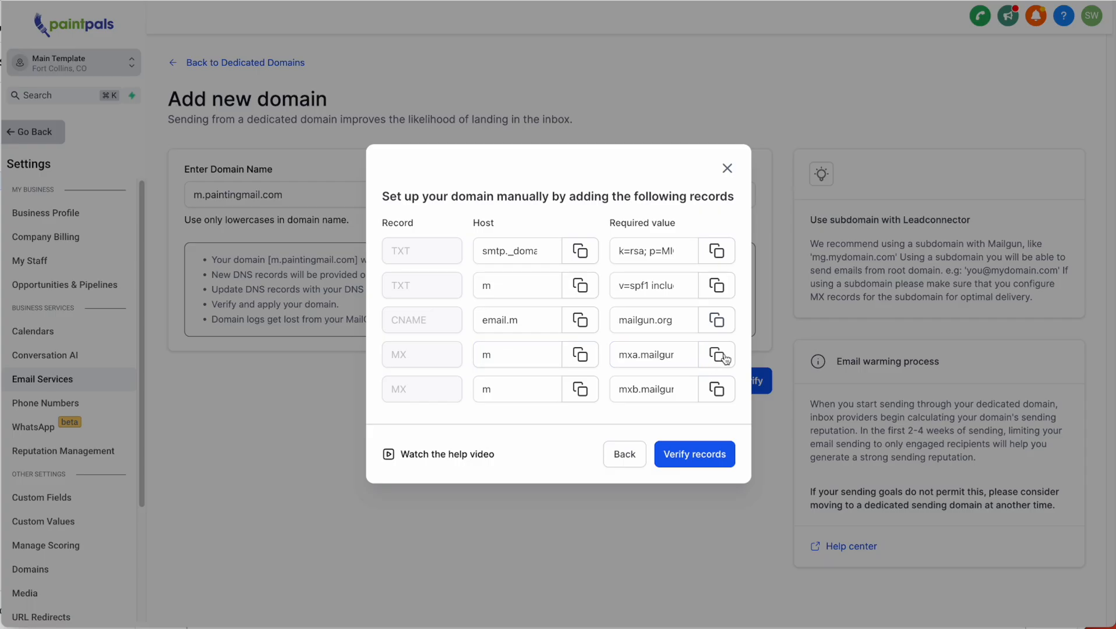
{"action": "left_click", "coordinate": [723, 360]}
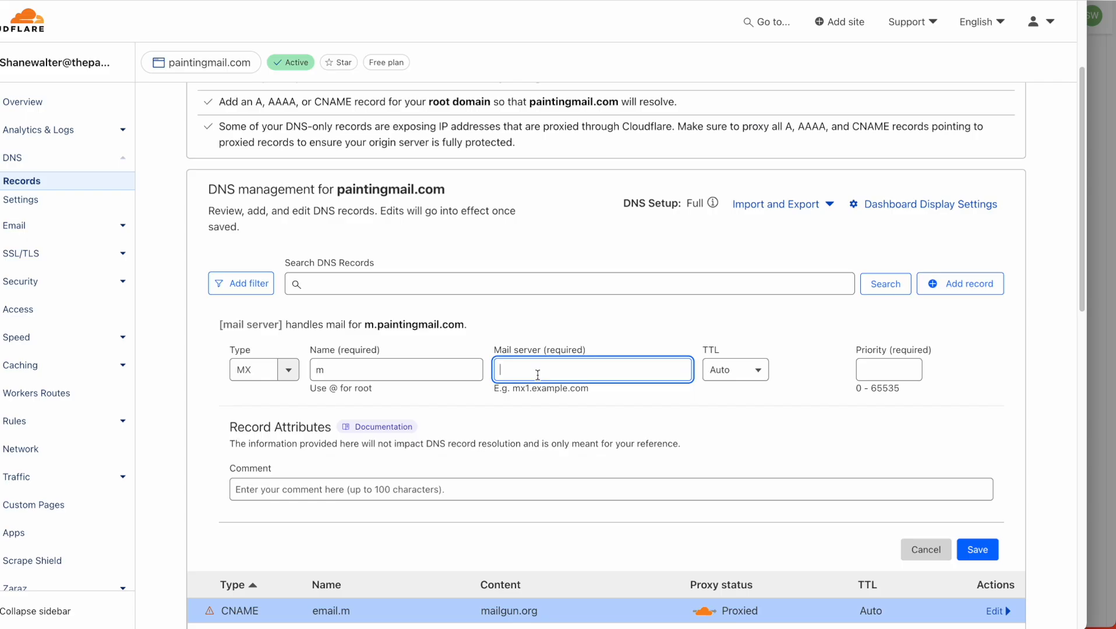
{"action": "key", "text": "super+v"}
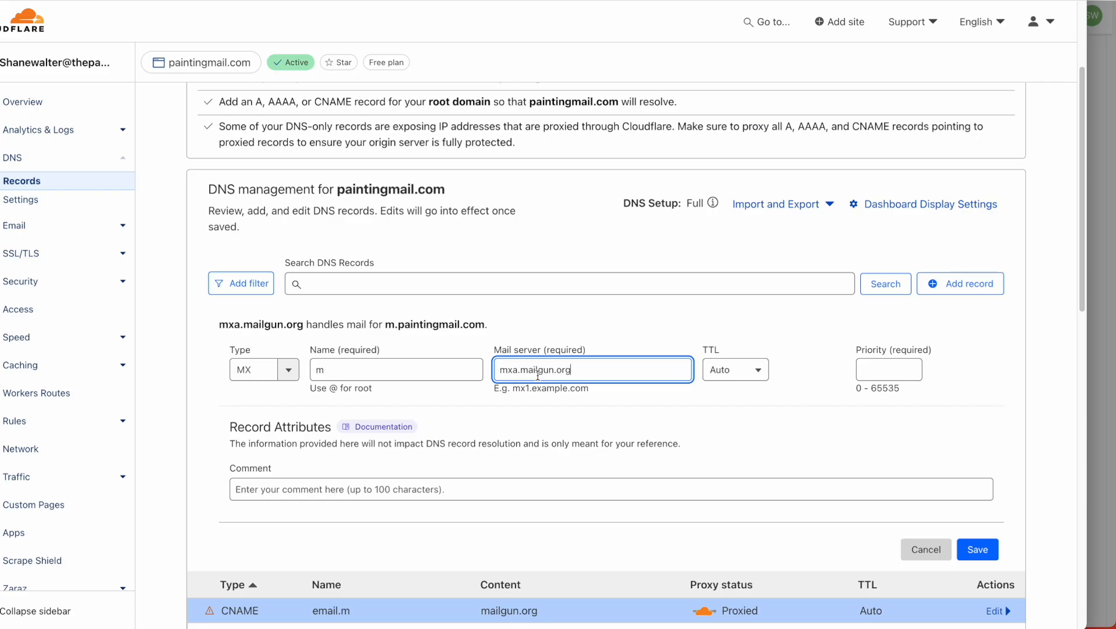
Set the MX record's priority to 0, keep the TTL on Auto, and save the record.
{"action": "left_click", "coordinate": [883, 372]}
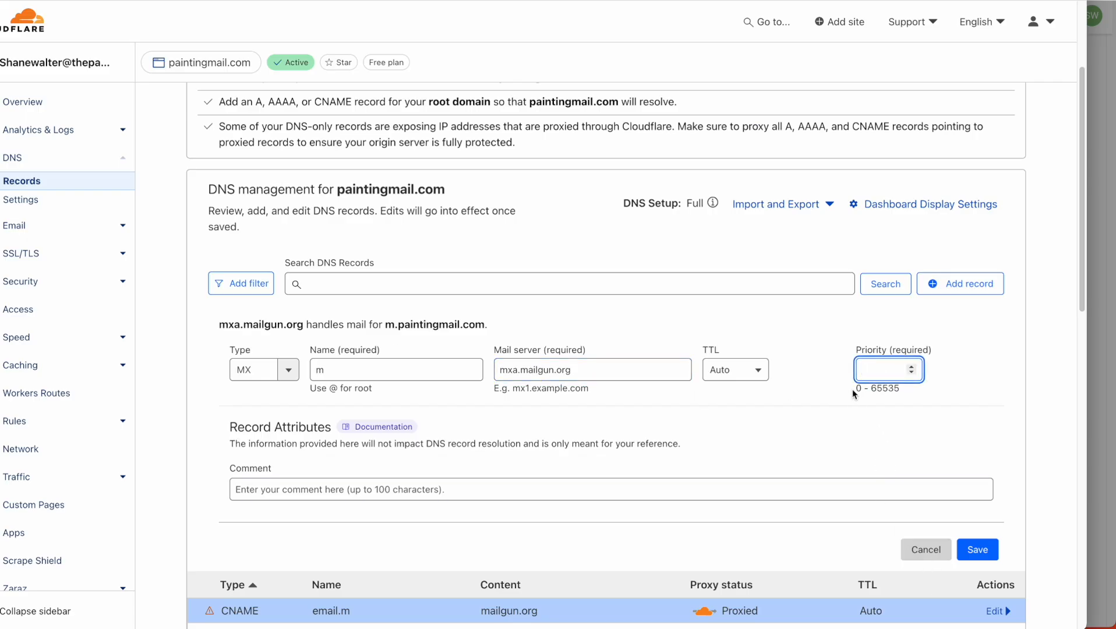
{"action": "left_click_drag", "start_coordinate": [851, 389], "coordinate": [891, 389]}
{"action": "left_click", "coordinate": [899, 374]}
{"action": "type", "text": "0"}
{"action": "left_click_drag", "start_coordinate": [901, 391], "coordinate": [835, 397]}
{"action": "left_click", "coordinate": [897, 392]}
{"action": "left_click", "coordinate": [920, 413]}
{"action": "left_click", "coordinate": [913, 489]}
{"action": "left_click", "coordinate": [977, 549]}
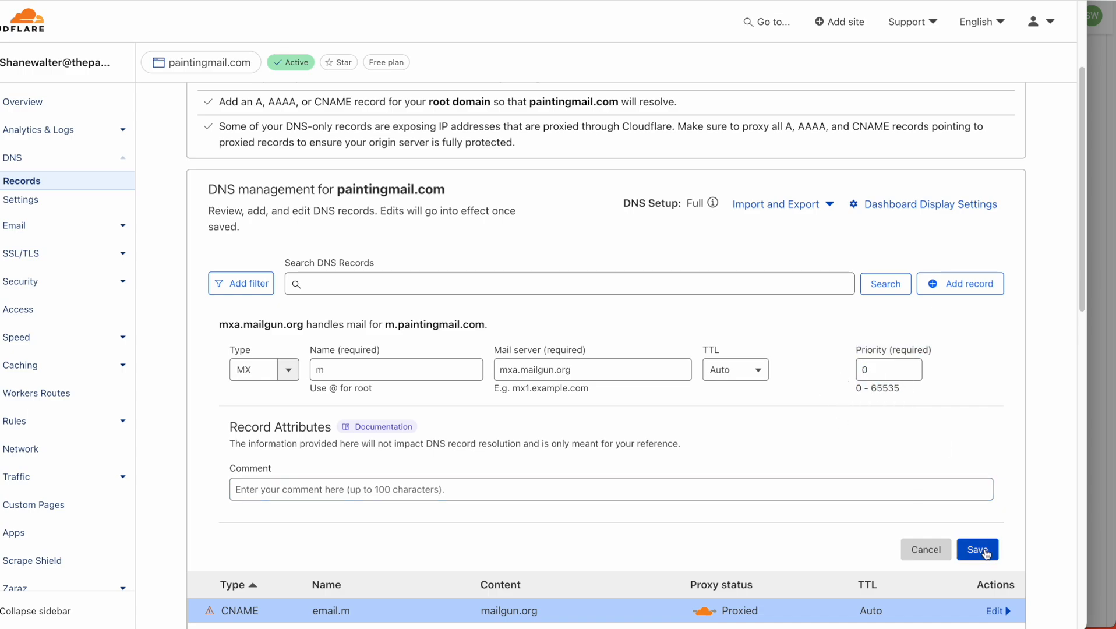
Add a second MX record named m with mail server mxb.mailgun.org and priority 0, and save it.
{"action": "left_click", "coordinate": [959, 284]}
{"action": "left_click", "coordinate": [288, 371]}
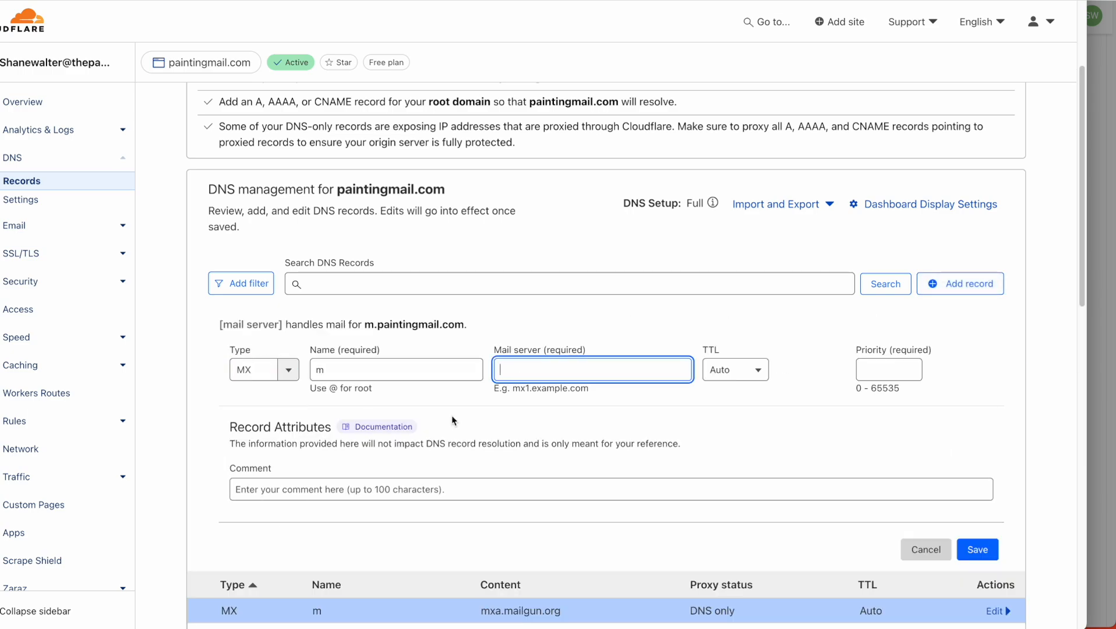
{"action": "key", "text": "super+v"}
{"action": "left_click", "coordinate": [871, 369]}
{"action": "type", "text": "0"}
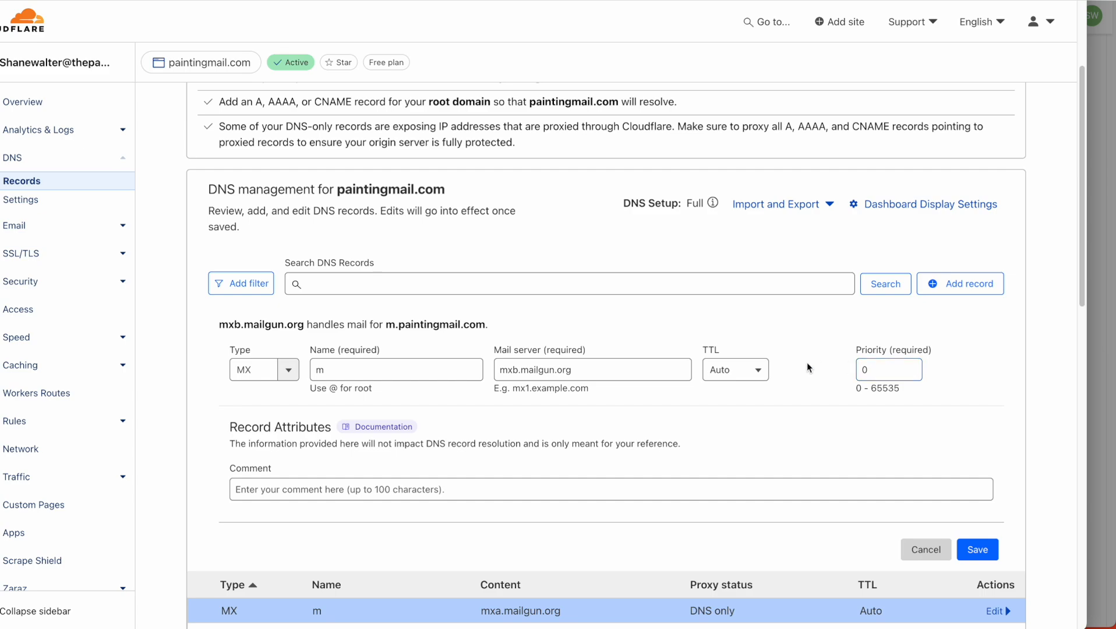
{"action": "left_click", "coordinate": [978, 552]}
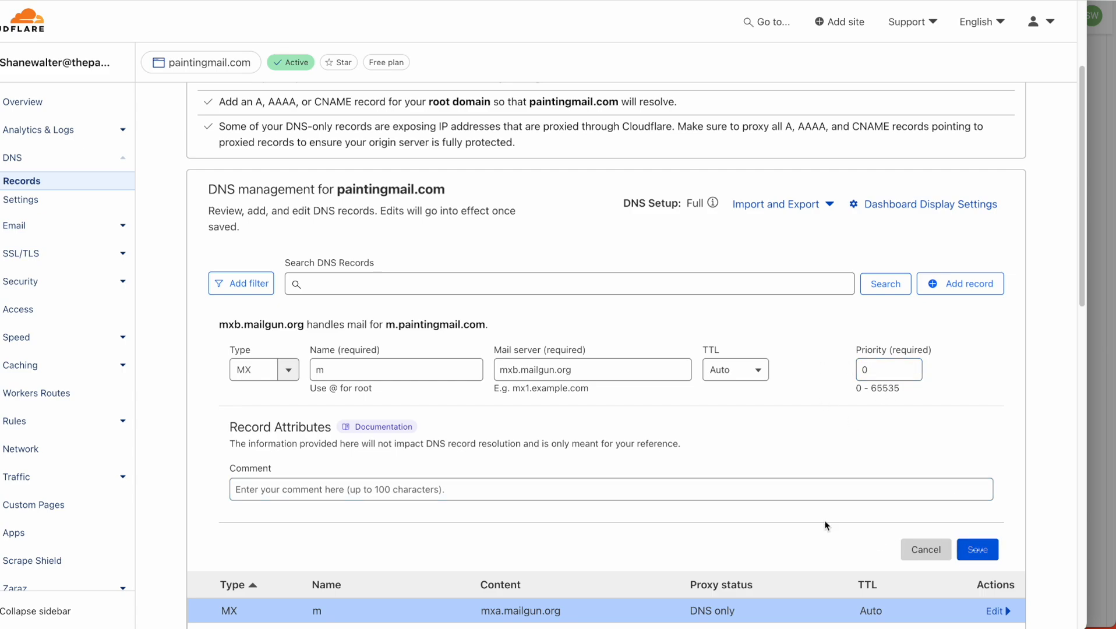
Check the DMARC record details in the Word document and start a new TXT record in Cloudflare for it.
{"action": "key", "text": "super+grave"}
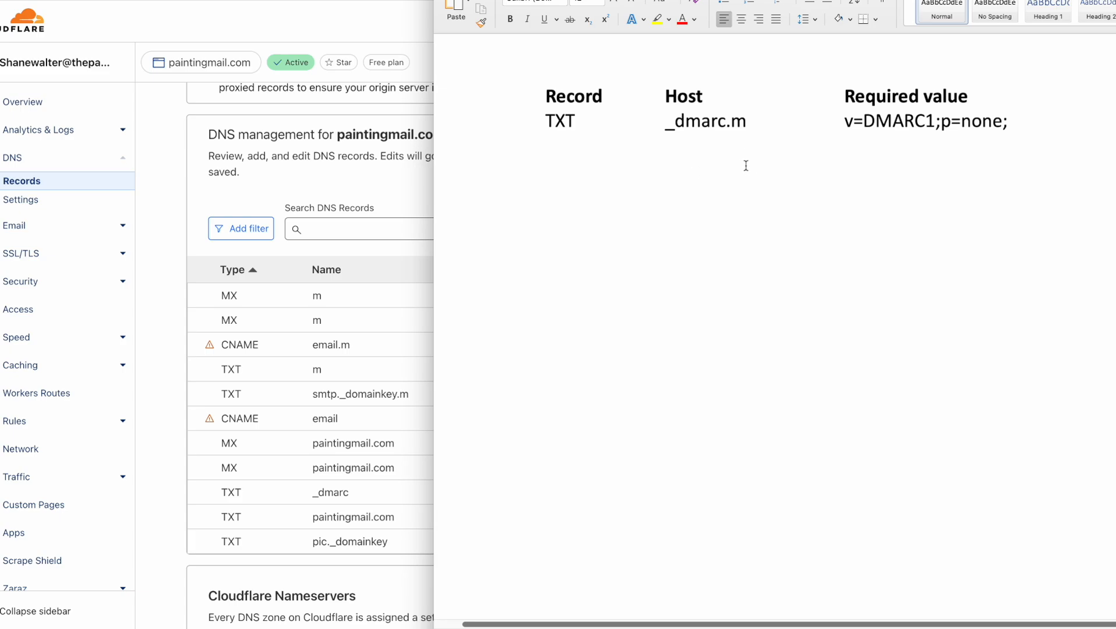
{"action": "key", "text": "super+Tab"}
{"action": "left_click", "coordinate": [959, 229]}
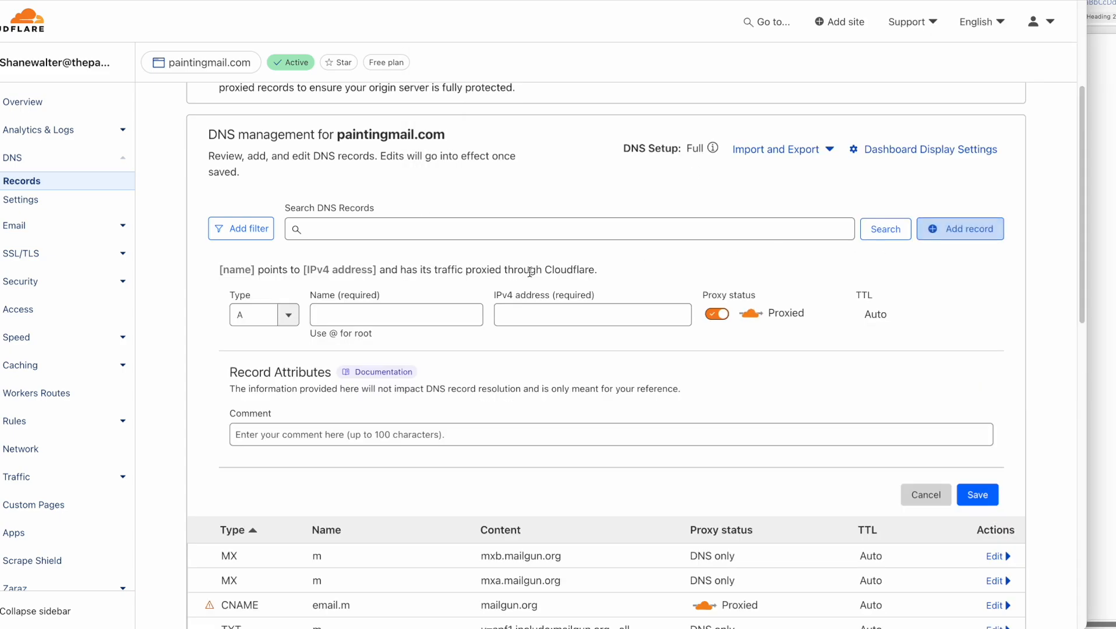
{"action": "left_click", "coordinate": [290, 323]}
{"action": "scroll", "coordinate": [282, 411], "scroll_direction": "down", "scroll_amount": 5}
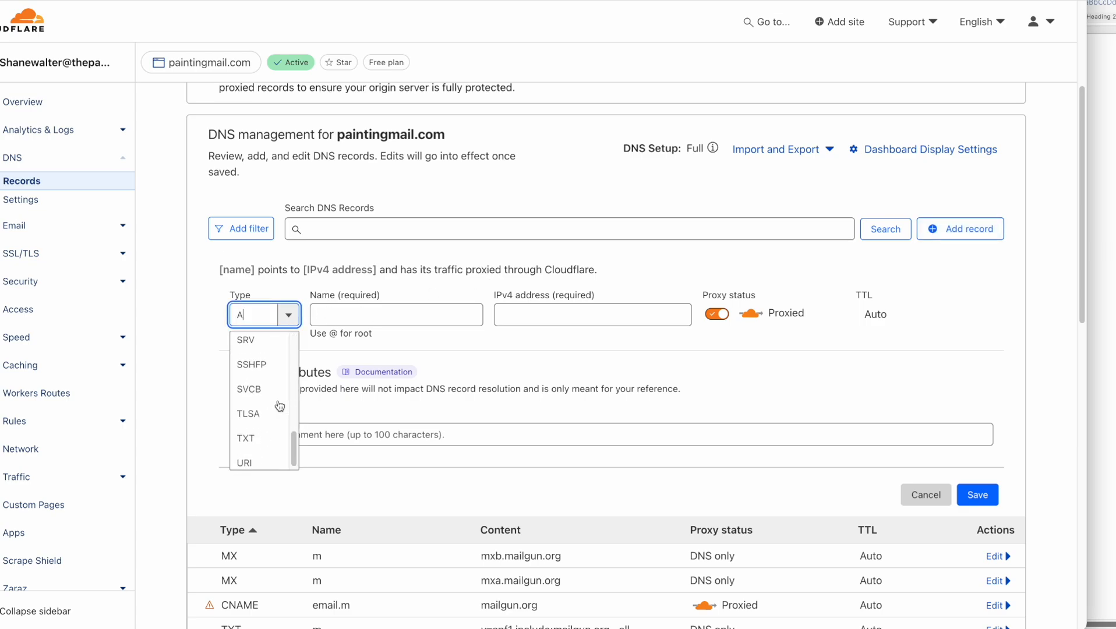
{"action": "left_click", "coordinate": [274, 436]}
{"action": "left_click", "coordinate": [357, 313]}
Fill in the TXT record with name _dmarc.m and content v=DMARC1;p=none; from the Word document, keep TTL on Auto, and save it.
{"action": "key", "text": "super+Tab"}
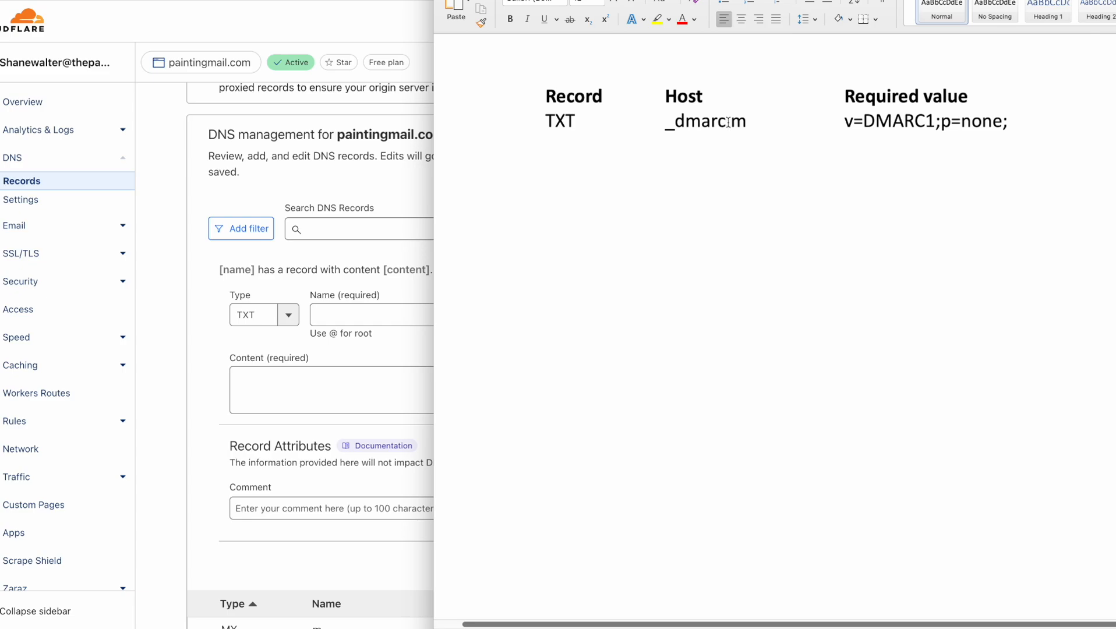
{"action": "left_click_drag", "start_coordinate": [750, 123], "coordinate": [651, 122]}
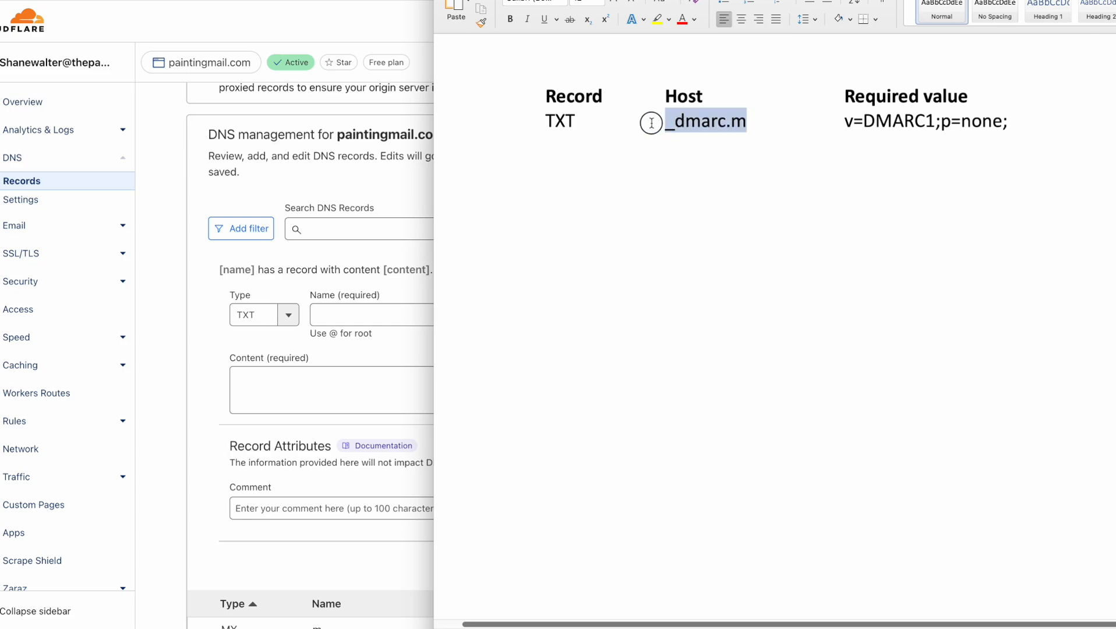
{"action": "key", "text": "super+c"}
{"action": "left_click", "coordinate": [357, 318]}
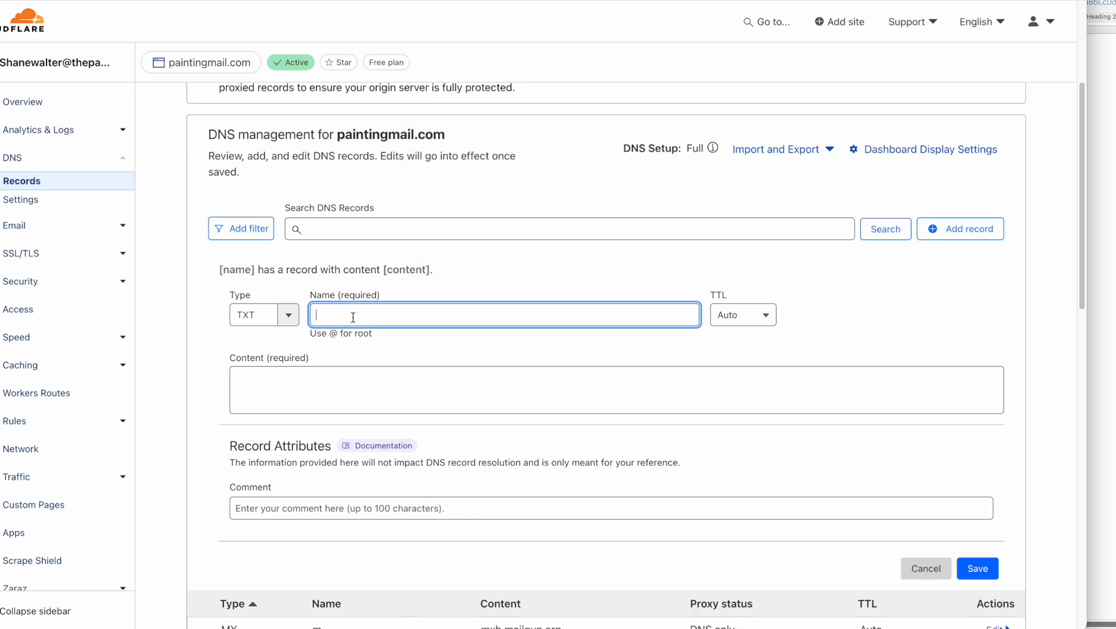
{"action": "key", "text": "super+v"}
{"action": "left_click", "coordinate": [1101, 334]}
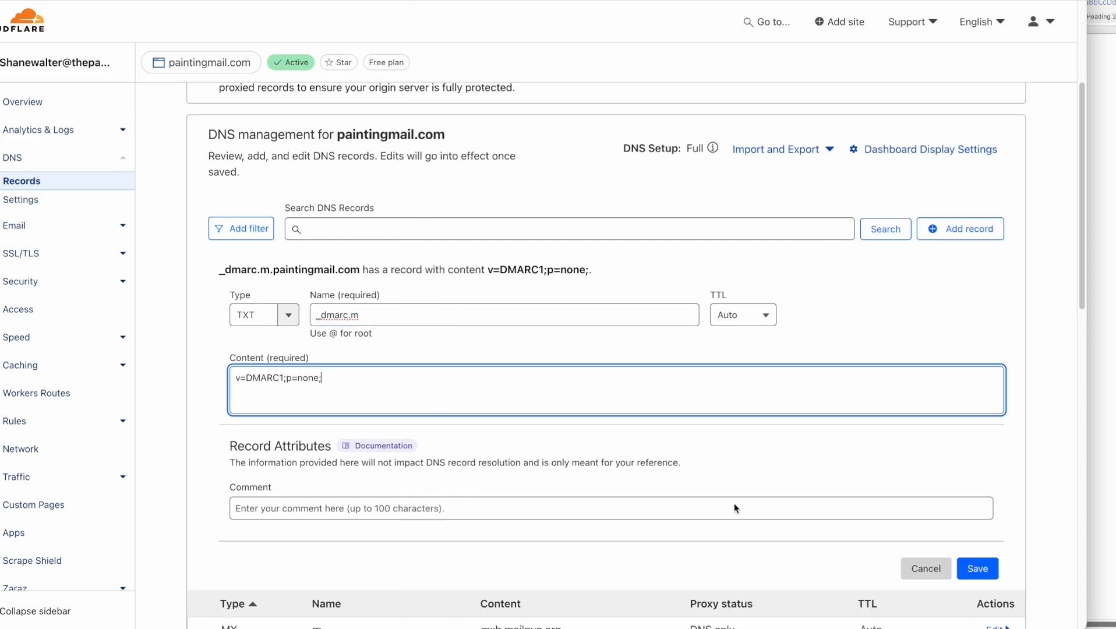
{"action": "left_click", "coordinate": [982, 570]}
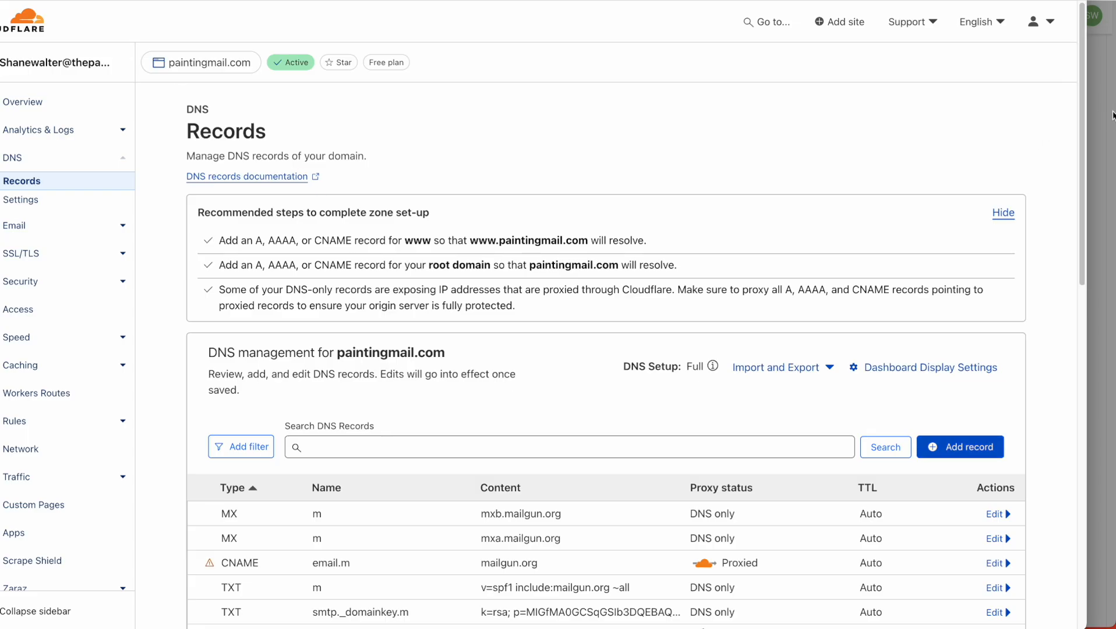
Switch to the CRM, verify the added DNS records, review each record's status, and submit m.paintingmail.com for domain verification.
{"action": "left_click", "coordinate": [1112, 115]}
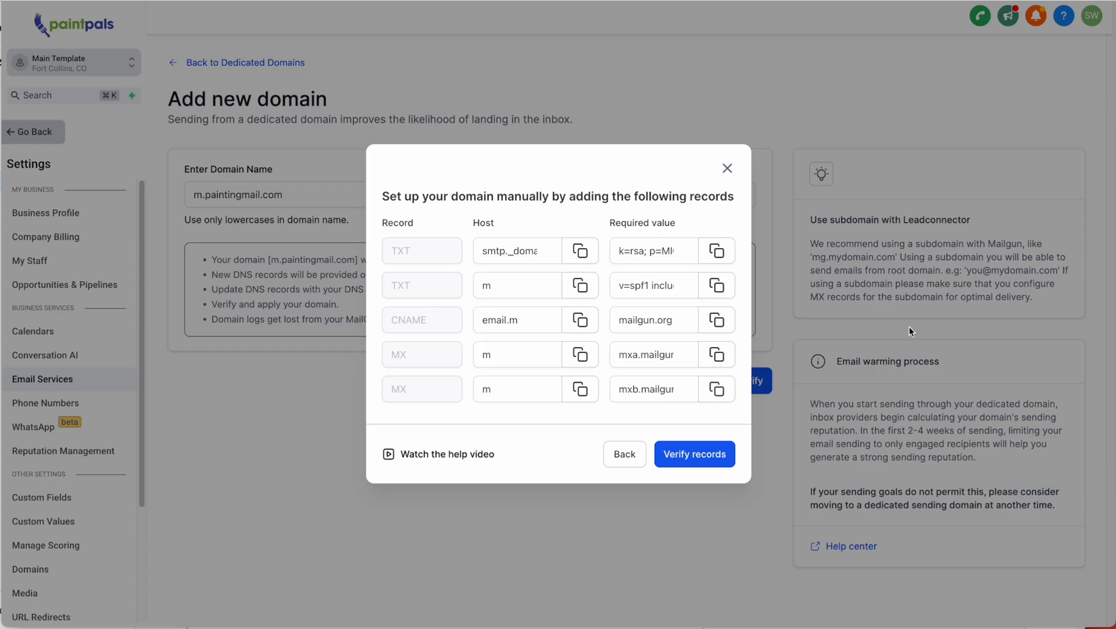
{"action": "left_click", "coordinate": [669, 459]}
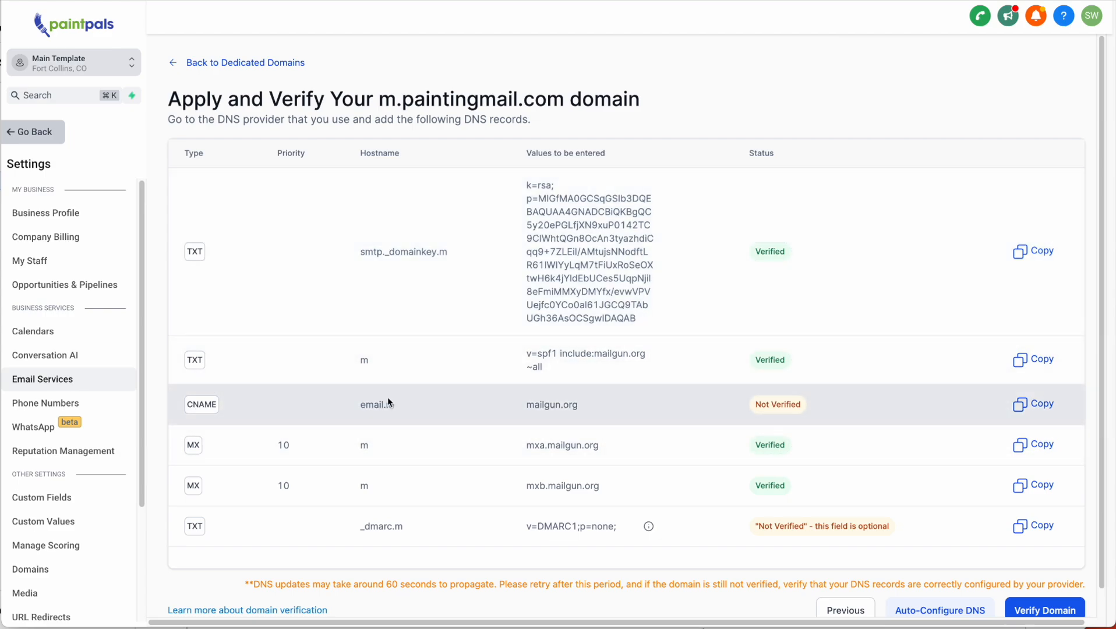
{"action": "scroll", "coordinate": [387, 401], "scroll_direction": "down", "scroll_amount": 1}
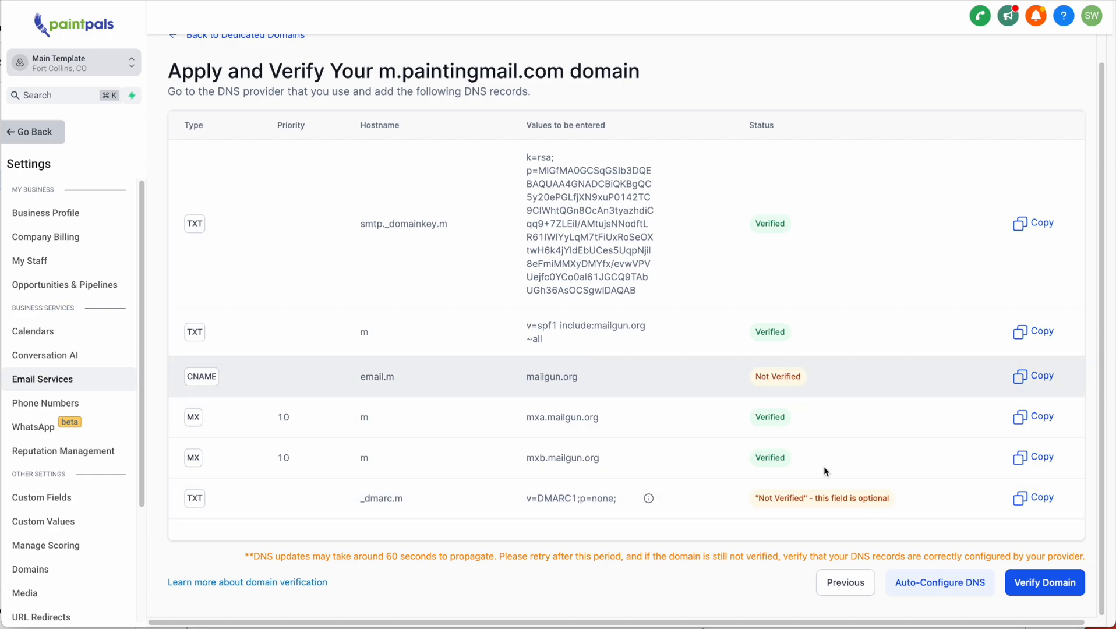
{"action": "scroll", "coordinate": [827, 471], "scroll_direction": "up", "scroll_amount": 1}
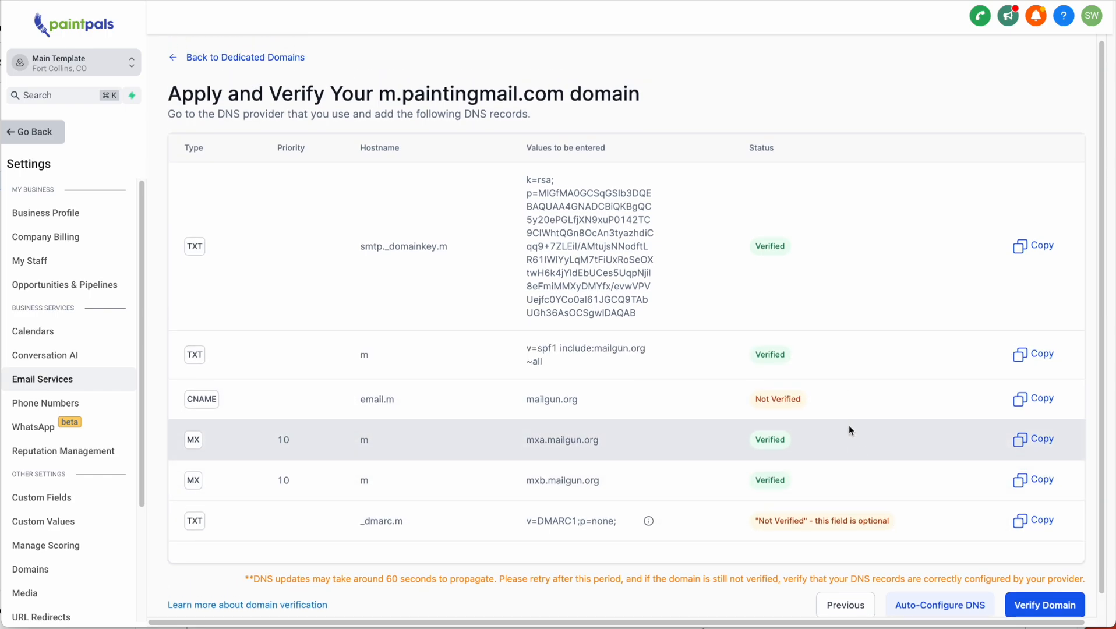
{"action": "scroll", "coordinate": [848, 427], "scroll_direction": "down", "scroll_amount": 1}
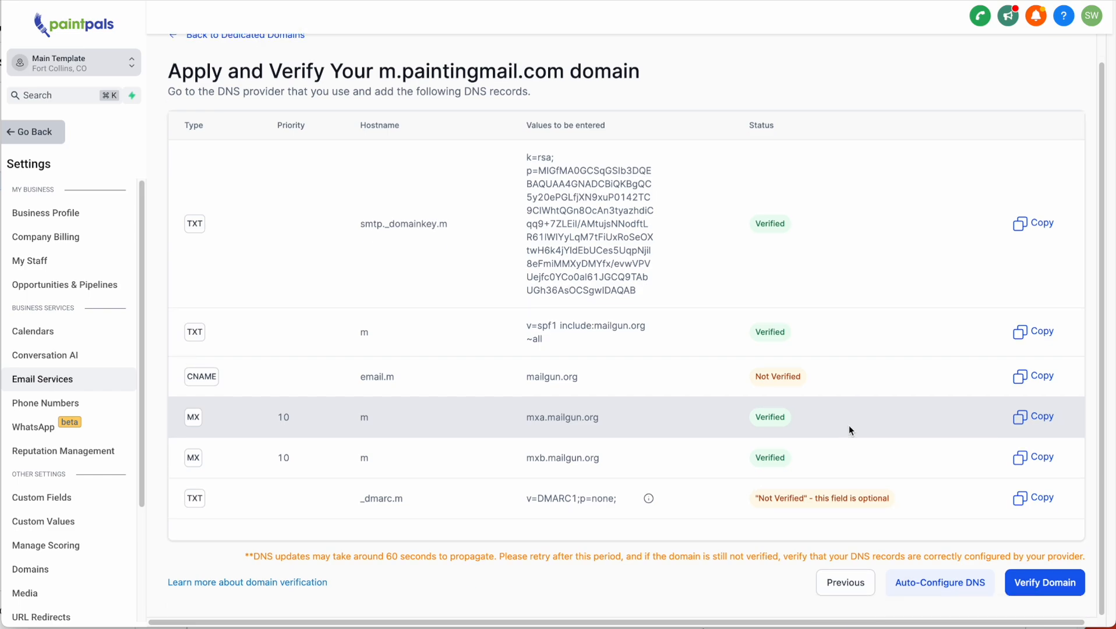
{"action": "left_click", "coordinate": [1015, 587]}
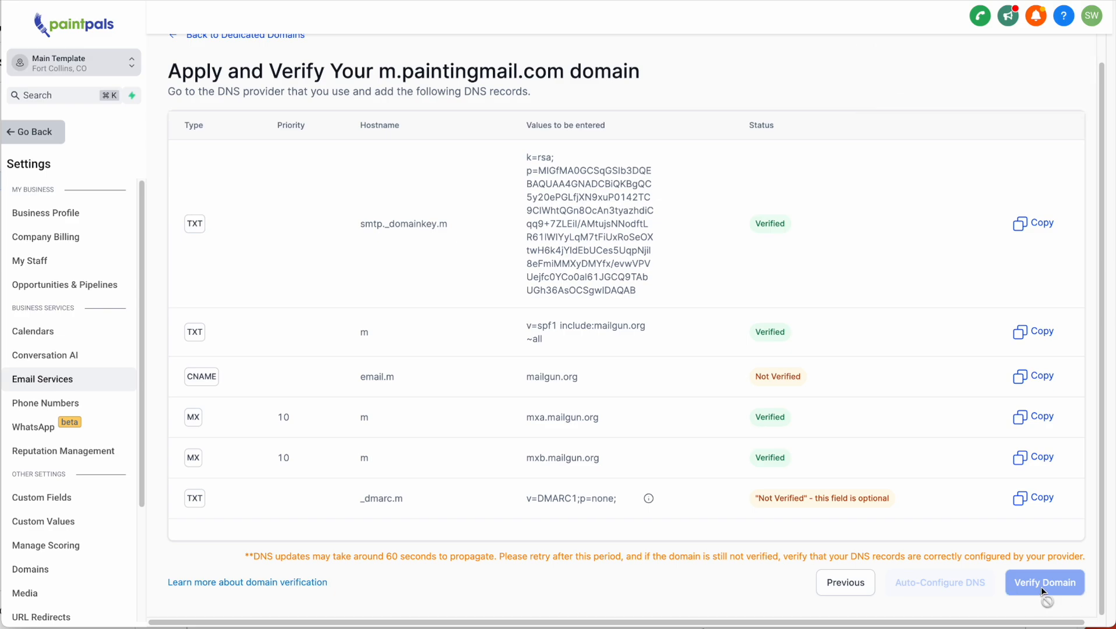
Rerun verification of m.paintingmail.com from the dedicated domains list and make it the default sending domain.
{"action": "scroll", "coordinate": [307, 140], "scroll_direction": "up", "scroll_amount": 1}
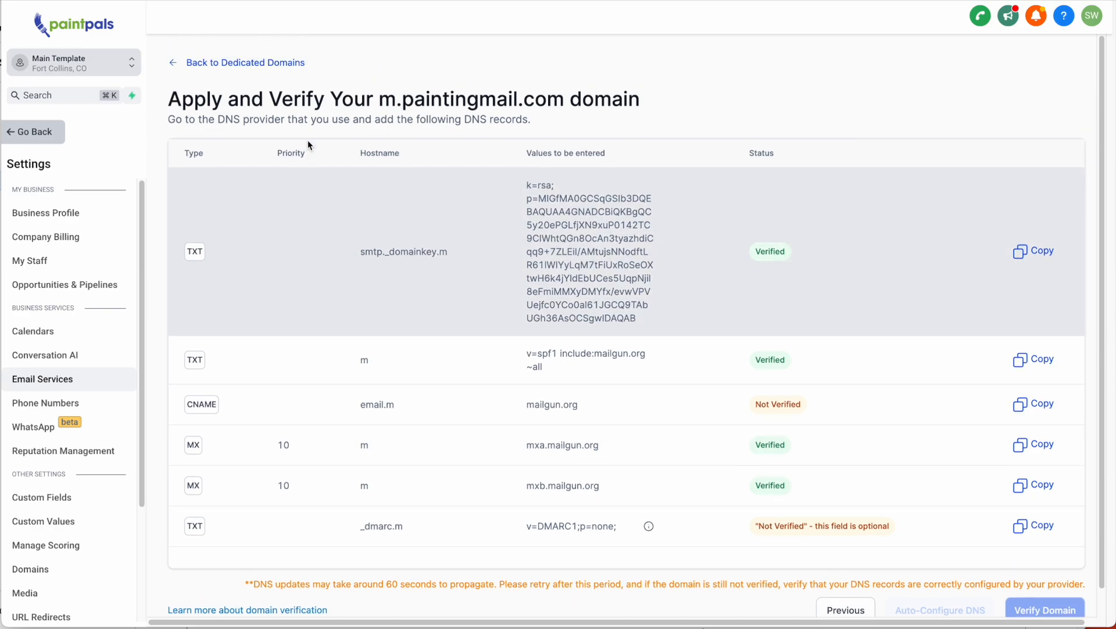
{"action": "left_click", "coordinate": [204, 66]}
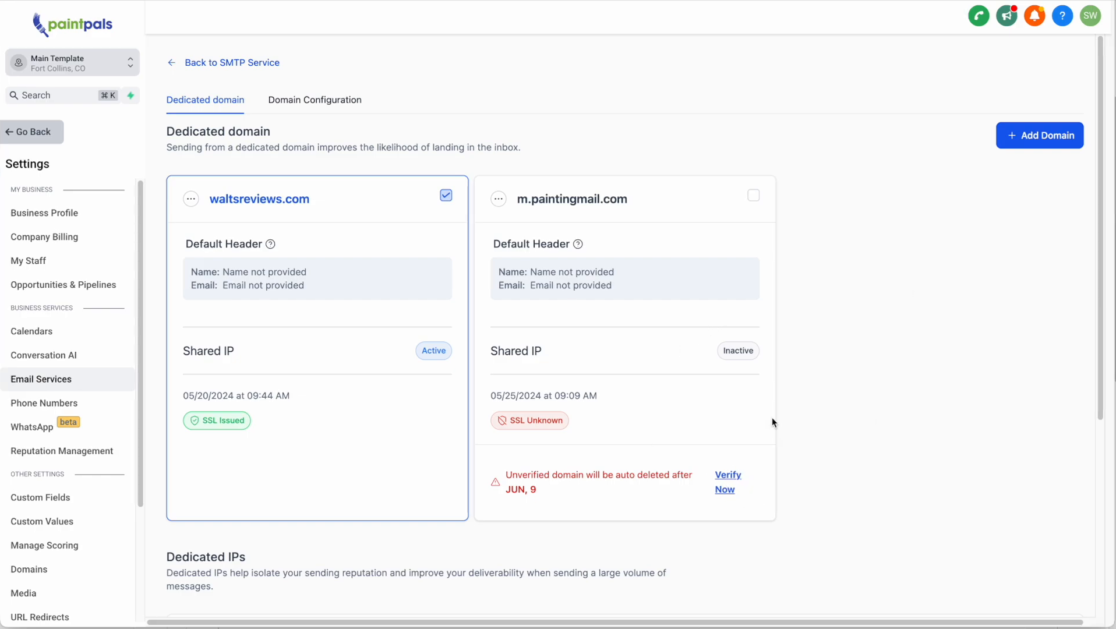
{"action": "left_click", "coordinate": [727, 482]}
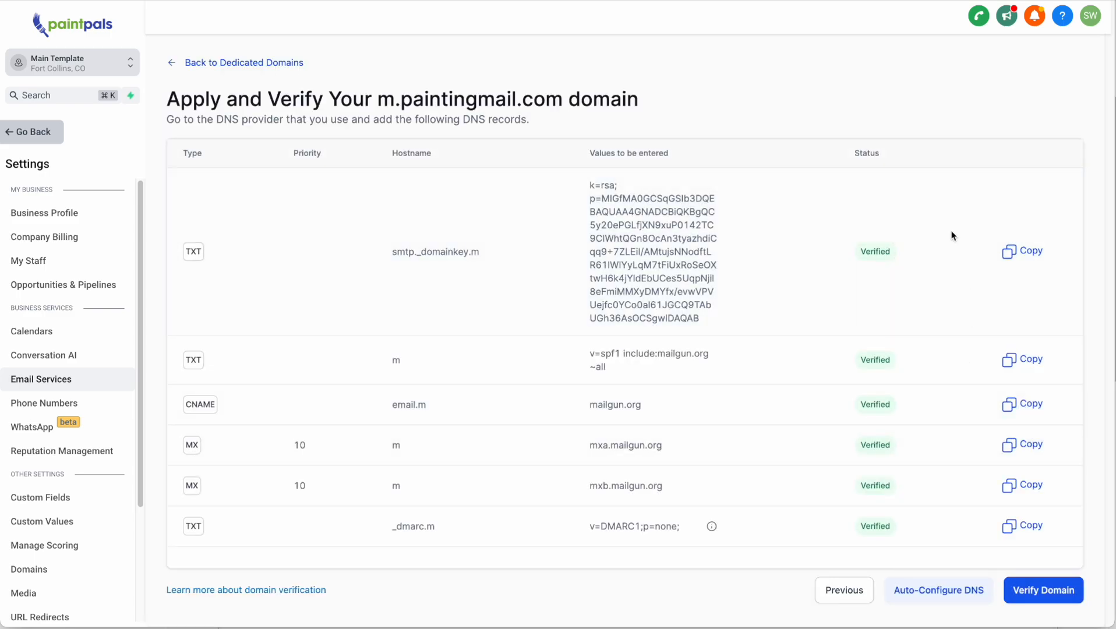
{"action": "left_click", "coordinate": [1042, 590]}
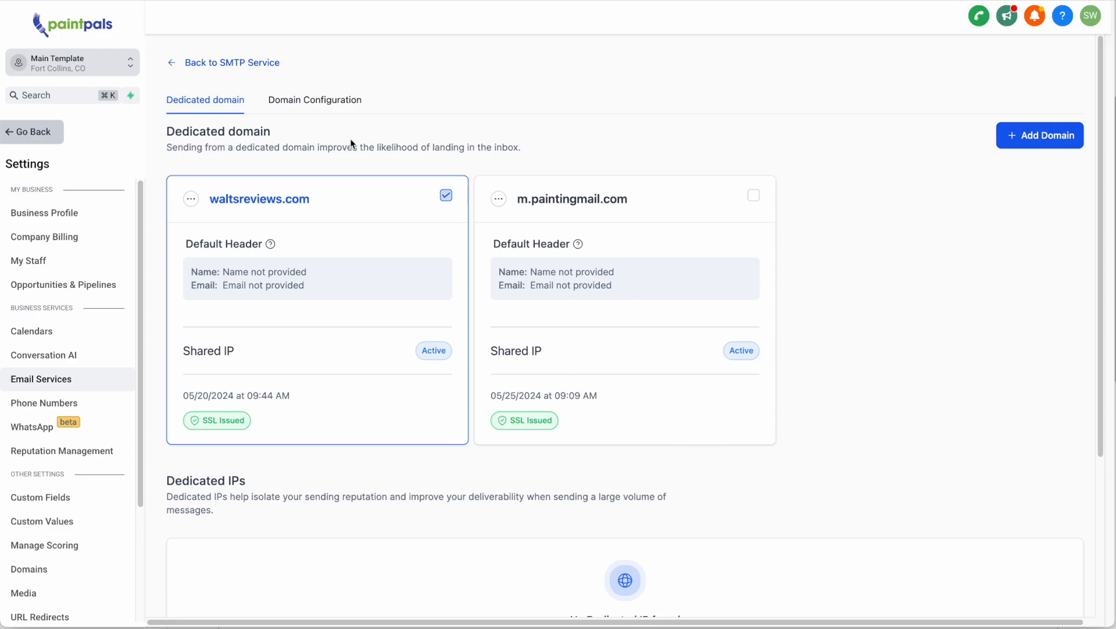
{"action": "left_click", "coordinate": [754, 196]}
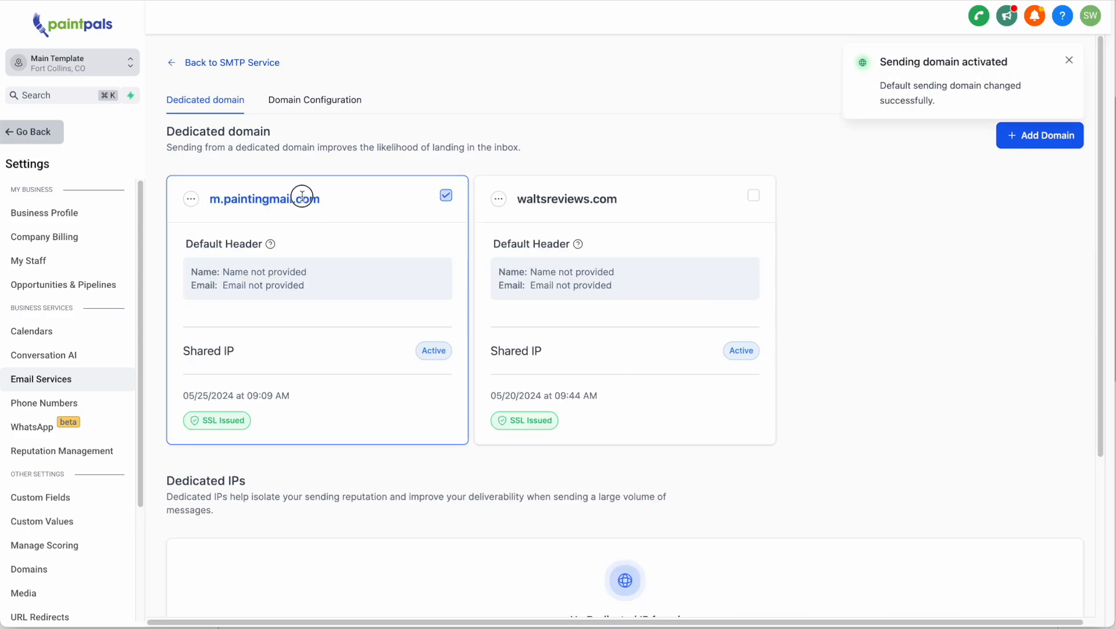
{"action": "left_click_drag", "start_coordinate": [336, 203], "coordinate": [224, 210]}
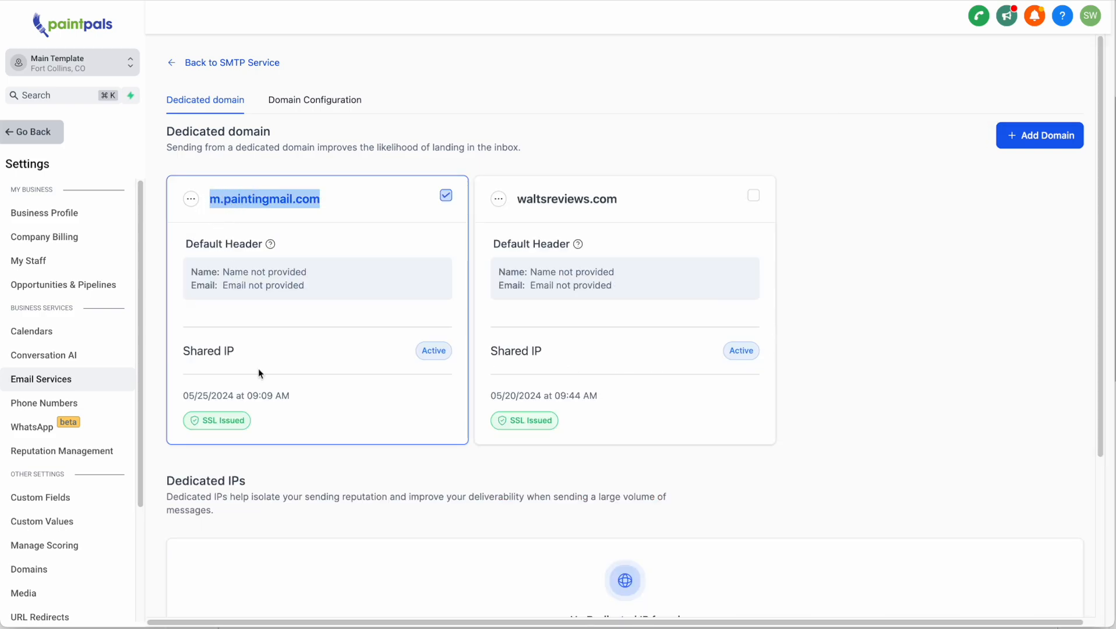
Try assigning waltsreviews.com and m.paintingmail.com as Bulk Email domains in the domain configuration, and clear the selection.
{"action": "left_click", "coordinate": [335, 113]}
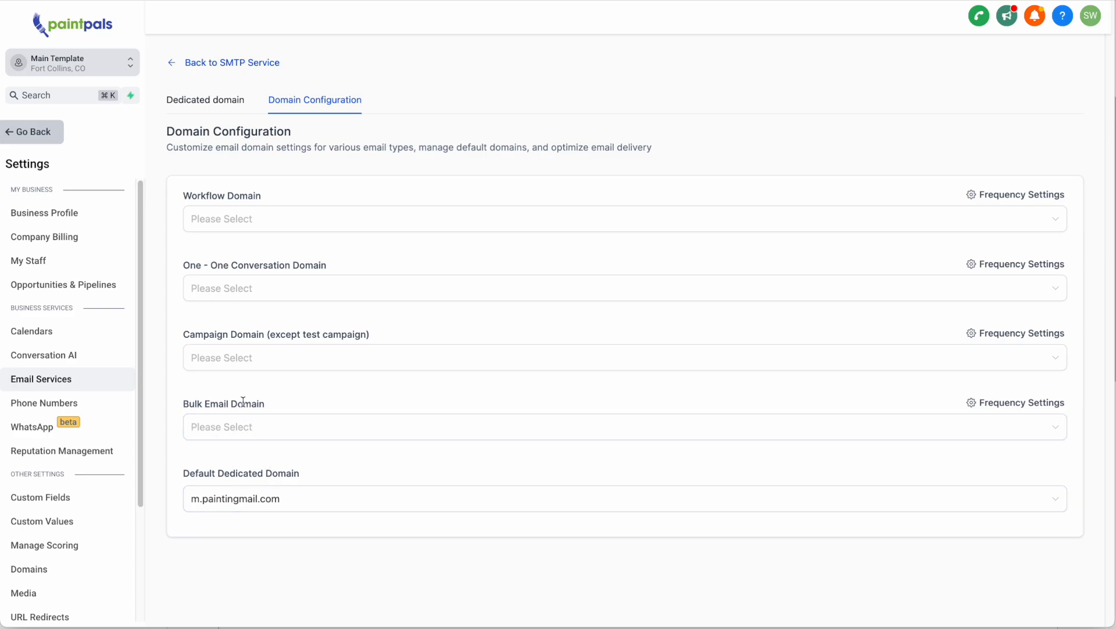
{"action": "left_click", "coordinate": [242, 426]}
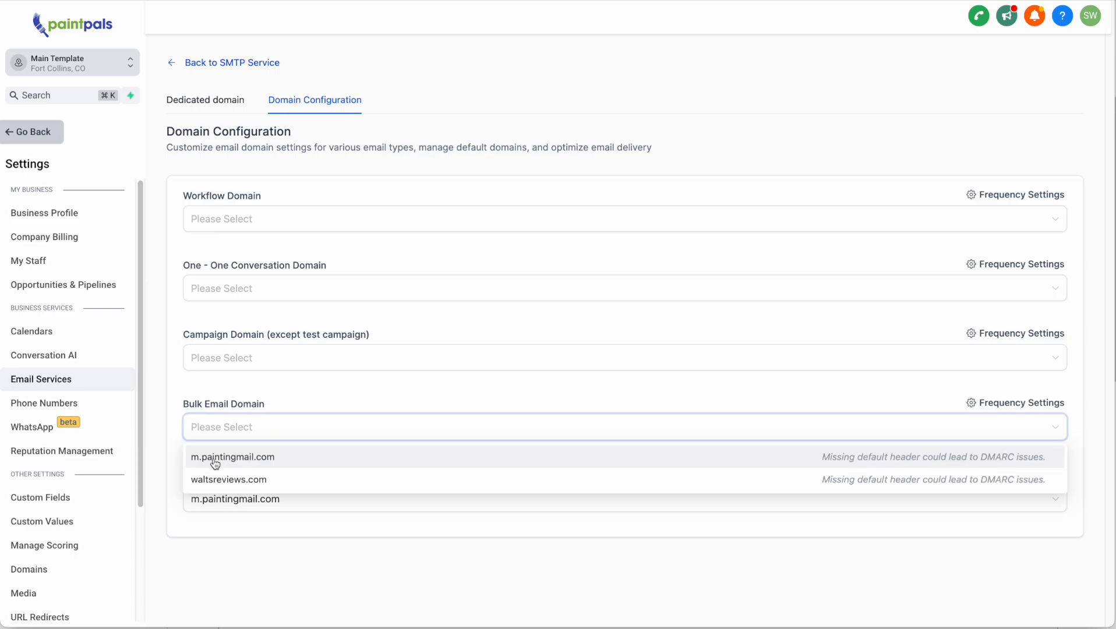
{"action": "left_click", "coordinate": [228, 479]}
{"action": "left_click", "coordinate": [1018, 403]}
{"action": "left_click", "coordinate": [546, 428]}
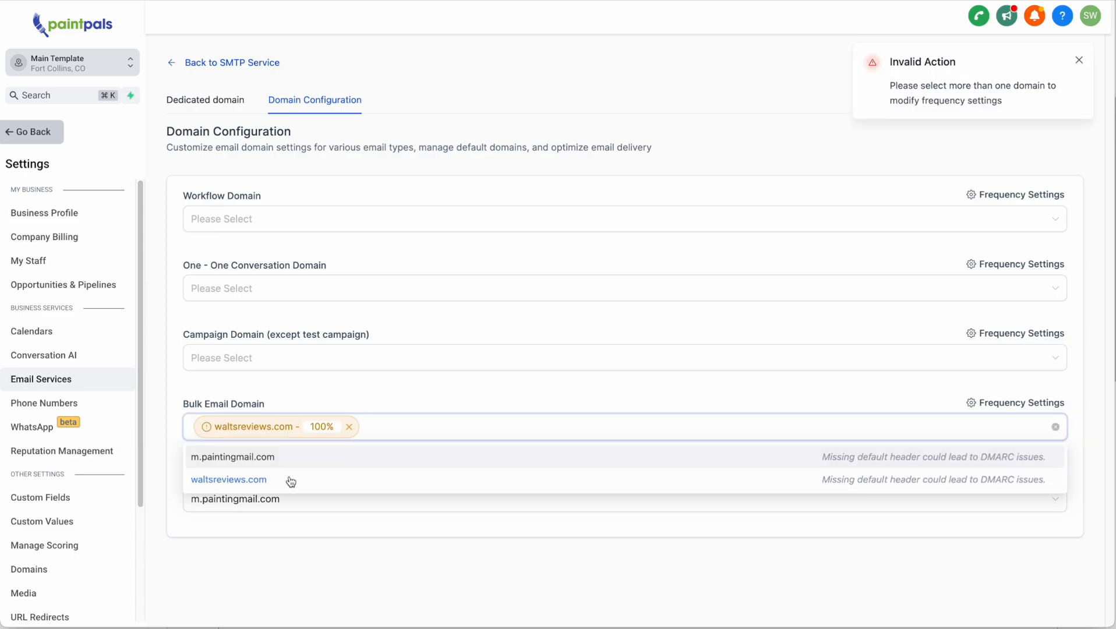
{"action": "left_click", "coordinate": [262, 457]}
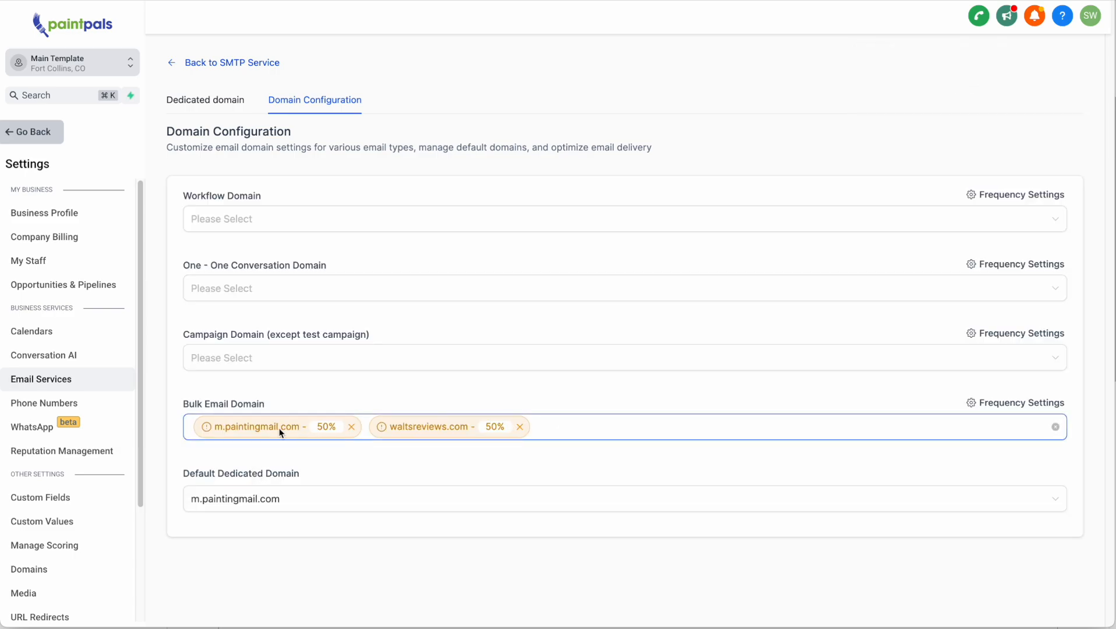
{"action": "left_click", "coordinate": [352, 427]}
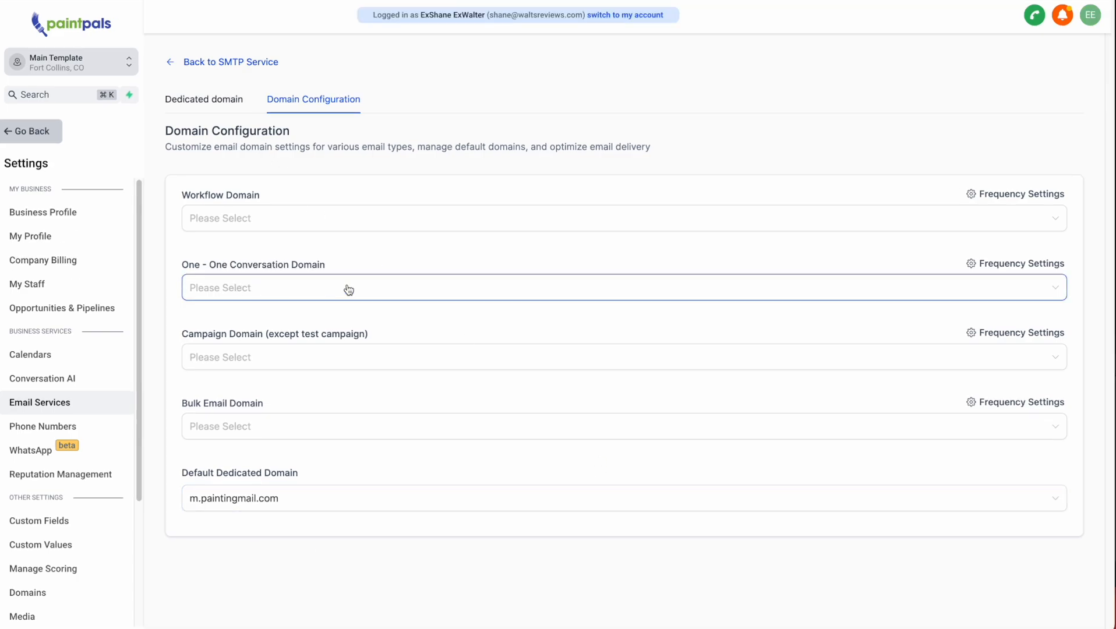
Set the One - One Conversation domain to m.paintingmail.com and check the Email (2-way sync) section of the user profile.
{"action": "left_click", "coordinate": [349, 288]}
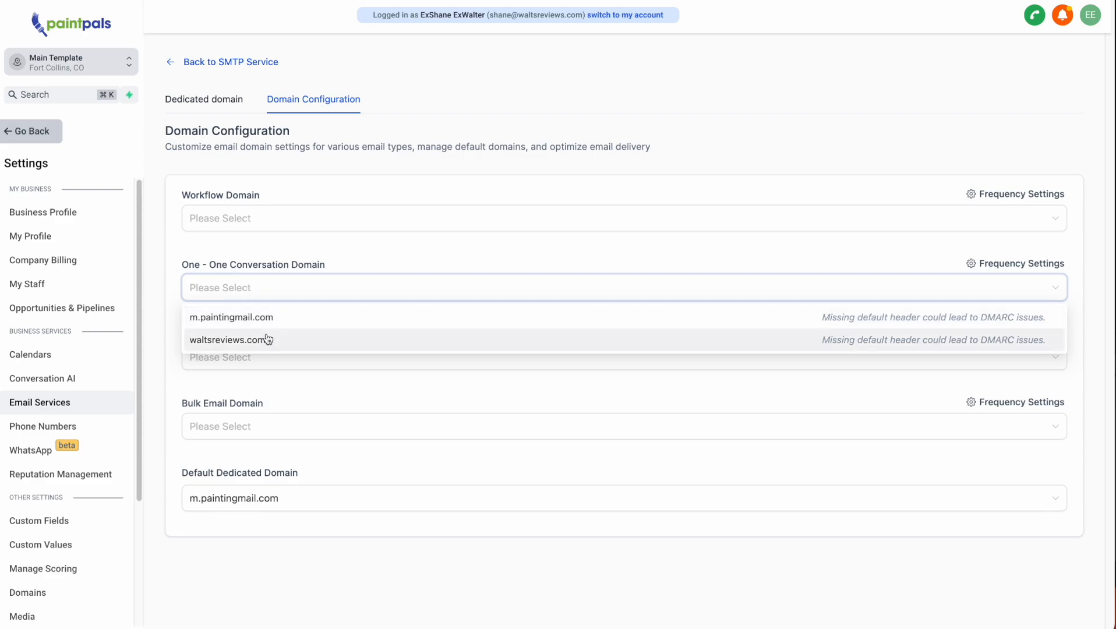
{"action": "left_click", "coordinate": [234, 319]}
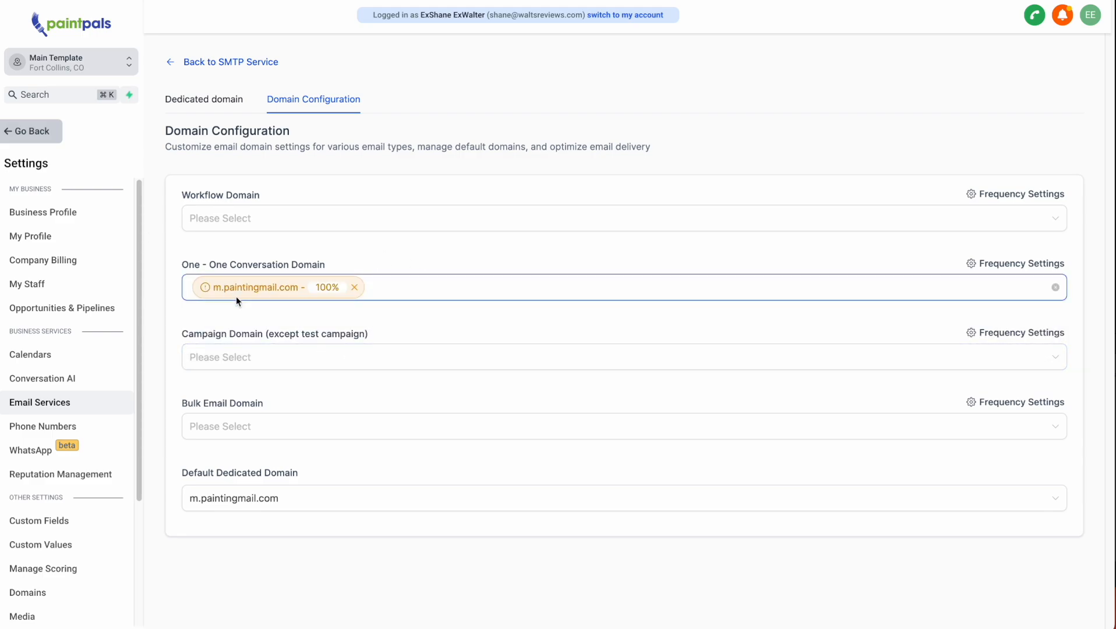
{"action": "left_click", "coordinate": [62, 240]}
{"action": "left_click_drag", "start_coordinate": [193, 284], "coordinate": [298, 285]}
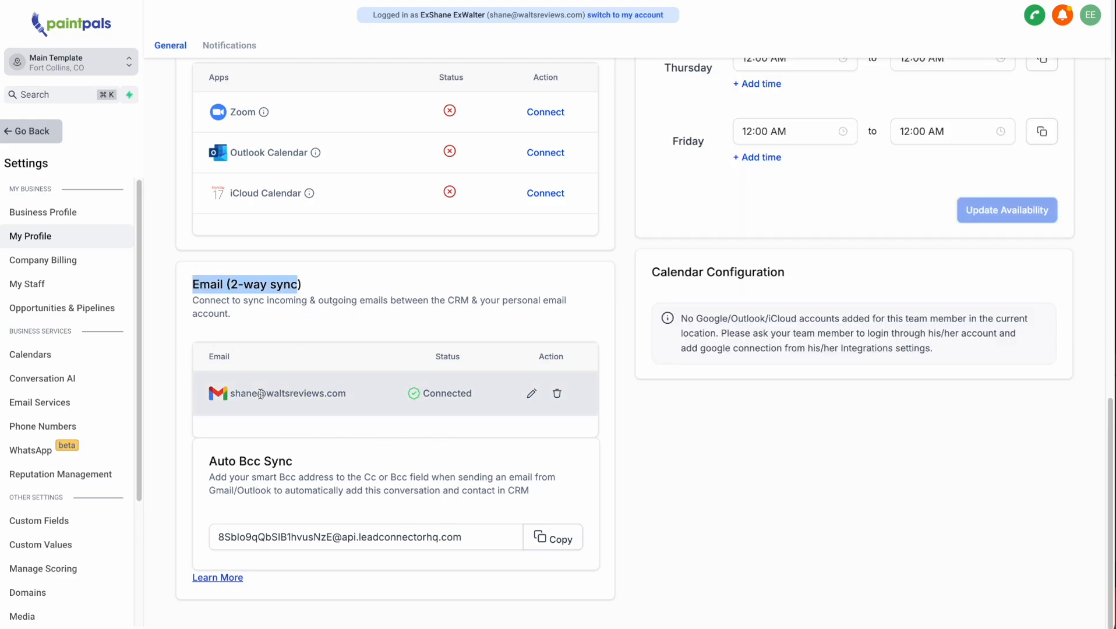
Return to the domain configuration and remove m.paintingmail.com from the One - One Conversation domain.
{"action": "left_click", "coordinate": [47, 402]}
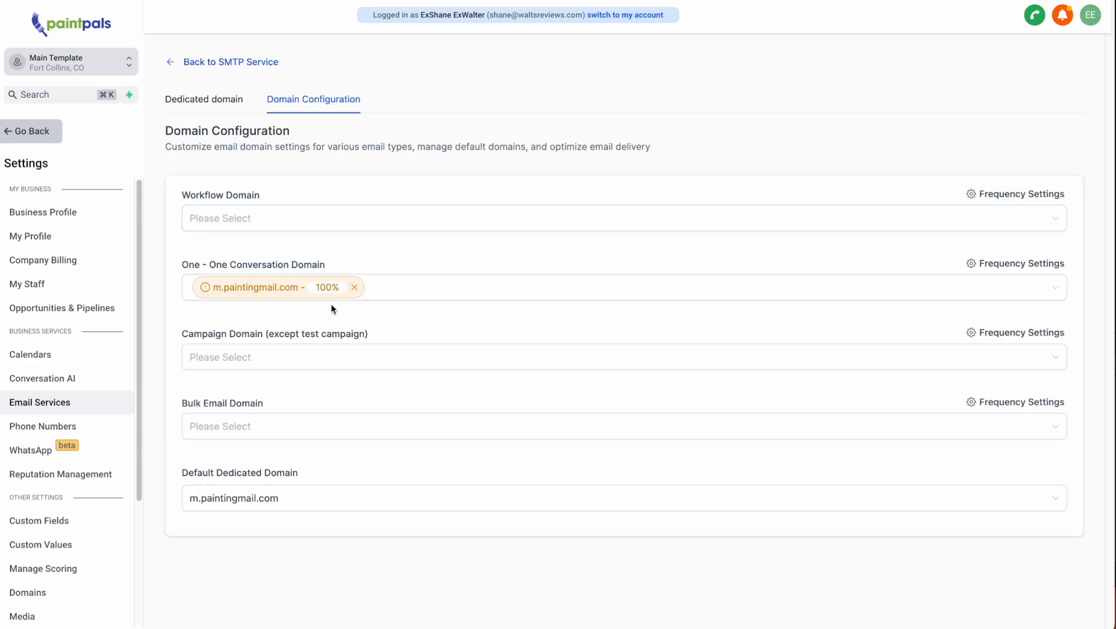
{"action": "left_click_drag", "start_coordinate": [184, 265], "coordinate": [321, 263]}
{"action": "left_click", "coordinate": [354, 287]}
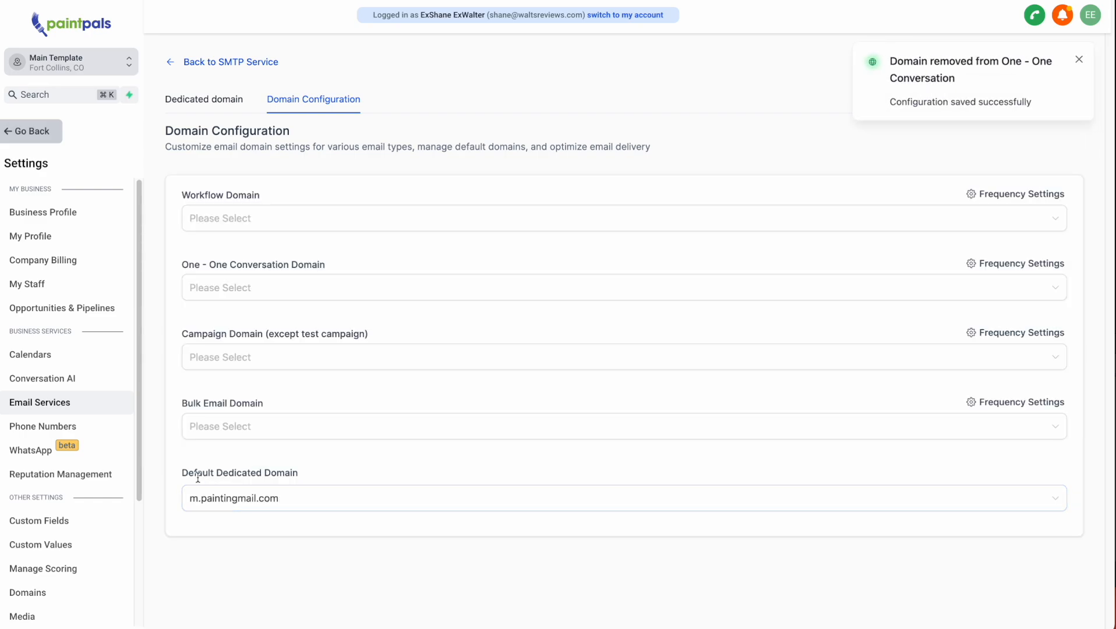
{"action": "left_click_drag", "start_coordinate": [183, 472], "coordinate": [319, 477]}
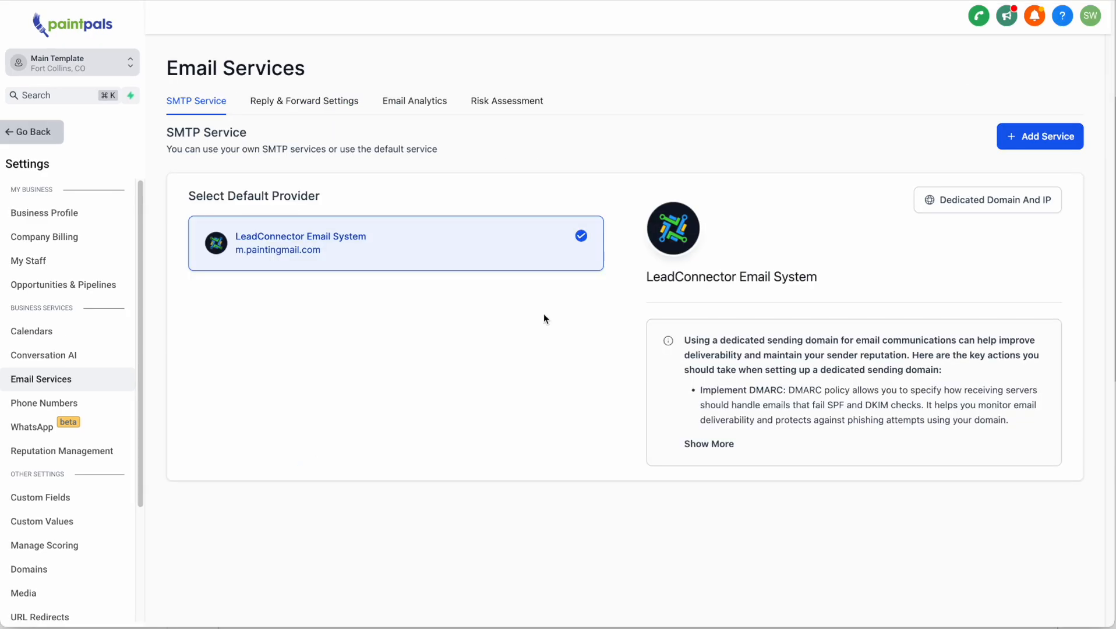
Compare the logged-in account's email address with the email address in the user's profile settings.
{"action": "left_click", "coordinate": [50, 132]}
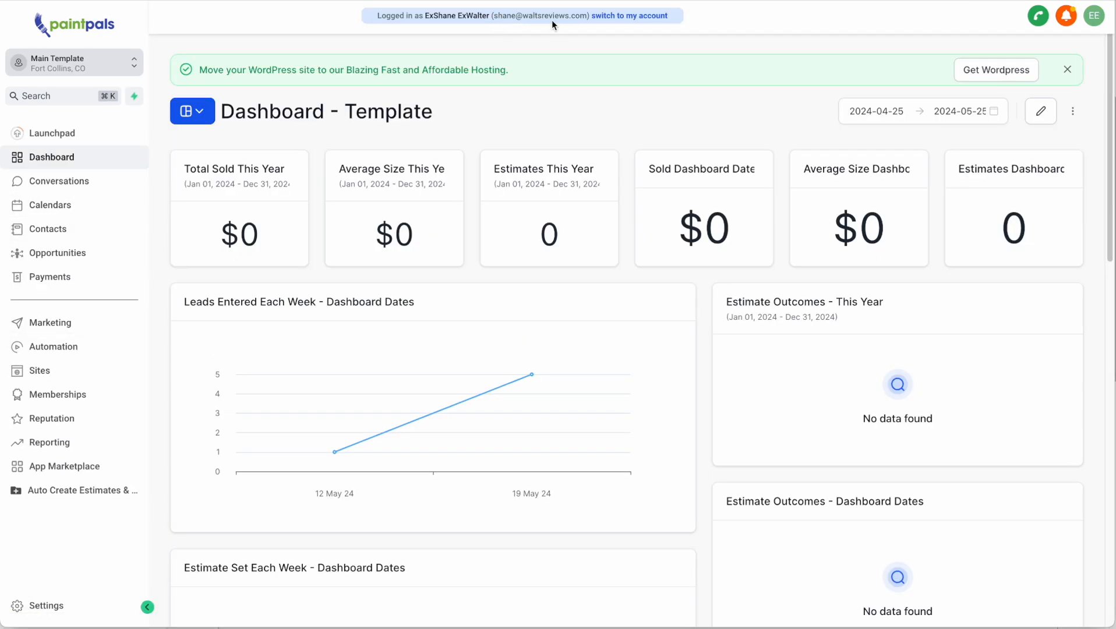
{"action": "left_click_drag", "start_coordinate": [587, 14], "coordinate": [499, 15]}
{"action": "left_click", "coordinate": [29, 605]}
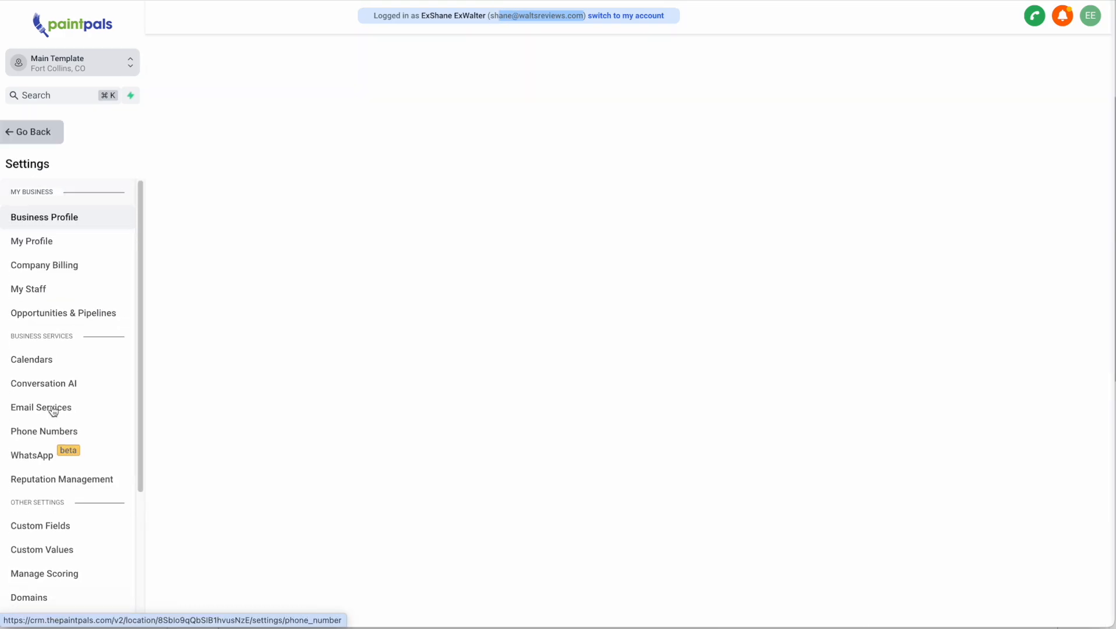
{"action": "left_click", "coordinate": [57, 239]}
{"action": "triple_click", "coordinate": [316, 376]}
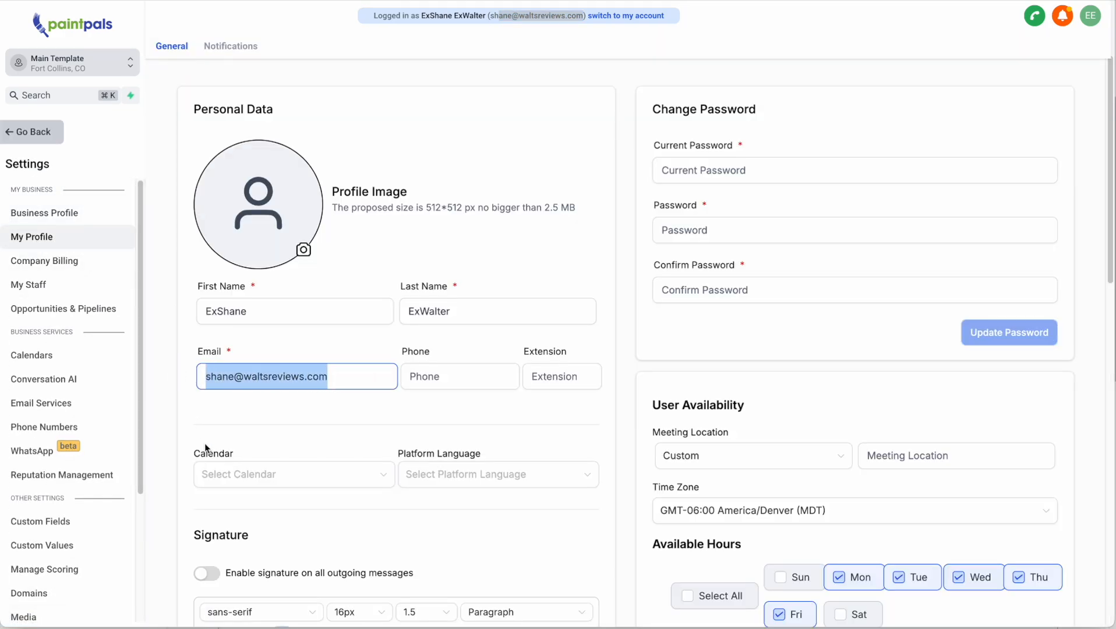
Return to the contact's record and clear the From email address in the email composer.
{"action": "left_click", "coordinate": [33, 133]}
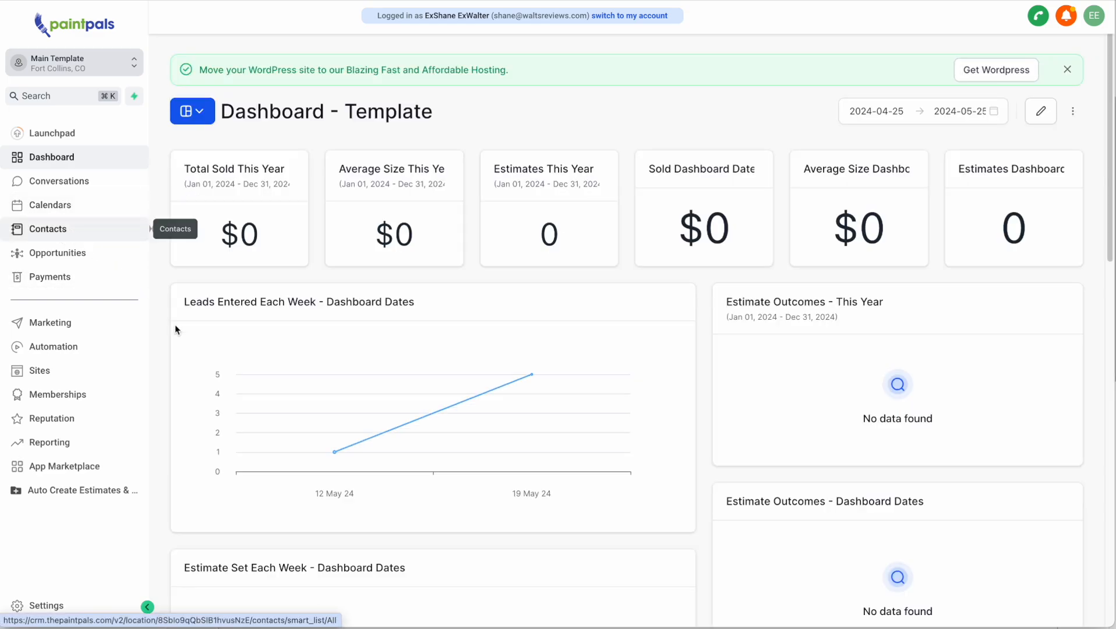
{"action": "left_click", "coordinate": [105, 229]}
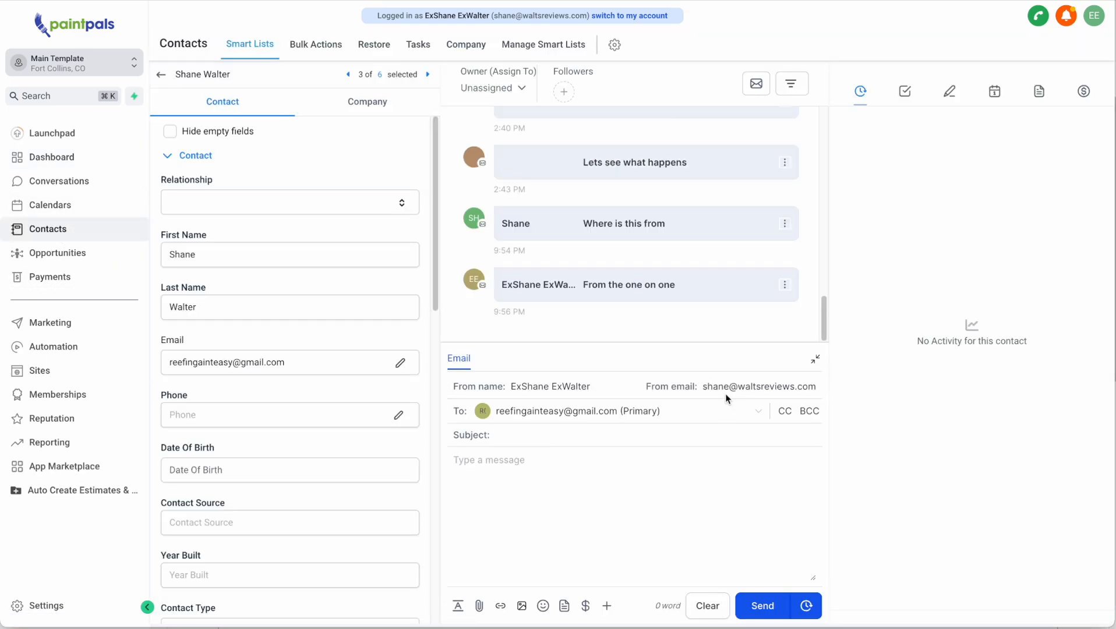
{"action": "left_click_drag", "start_coordinate": [815, 386], "coordinate": [680, 385]}
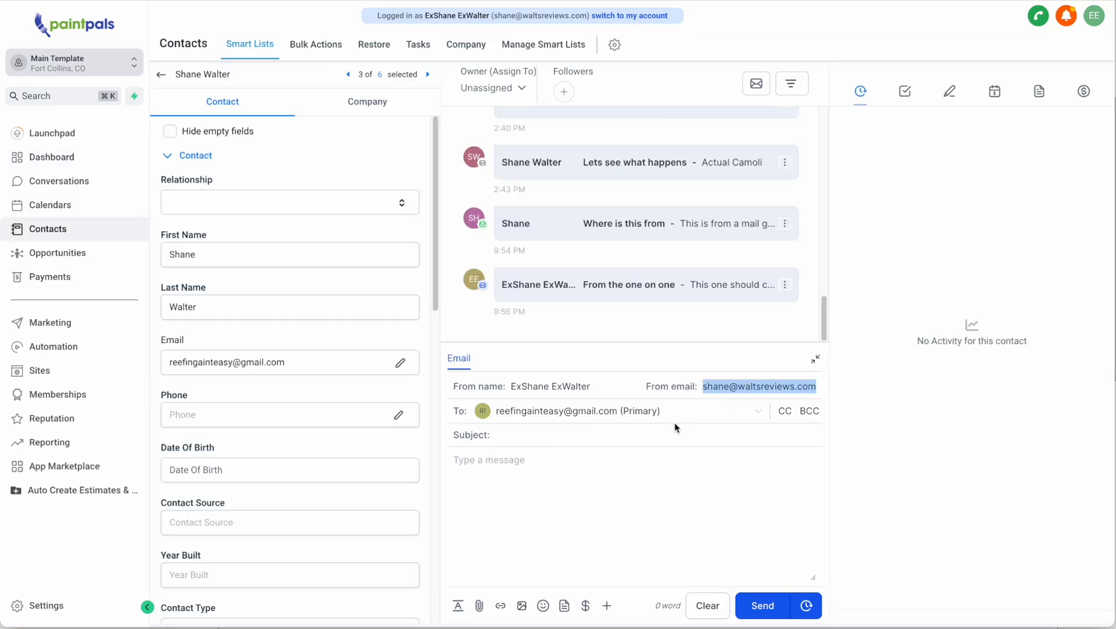
{"action": "key", "text": "BackSpace"}
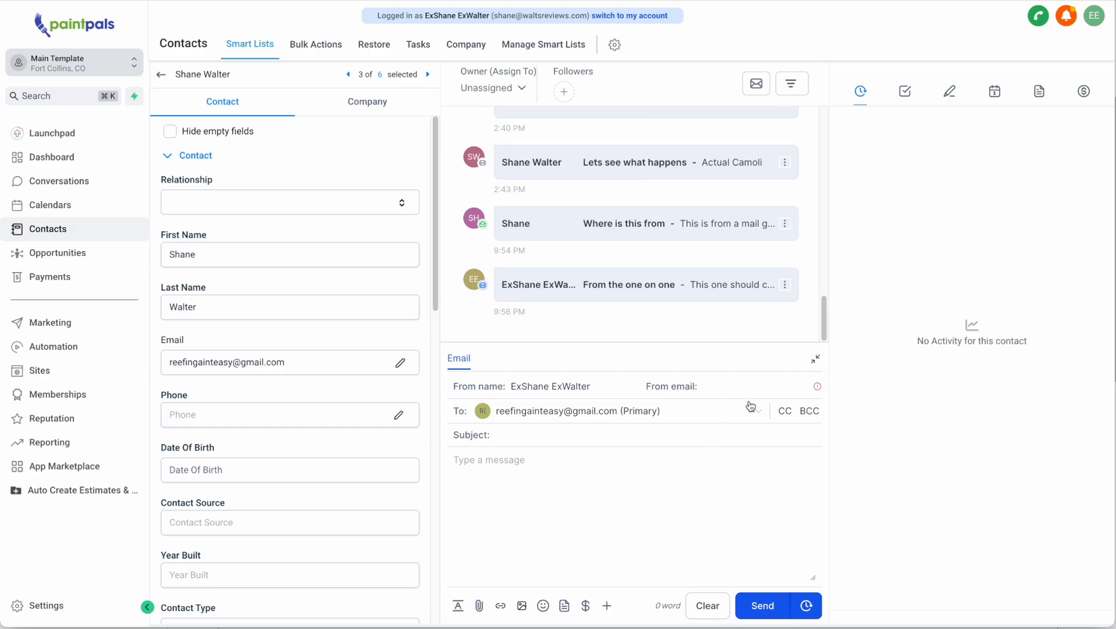
Examine the email address in the user's profile settings and the option to update the profile.
{"action": "left_click", "coordinate": [35, 605]}
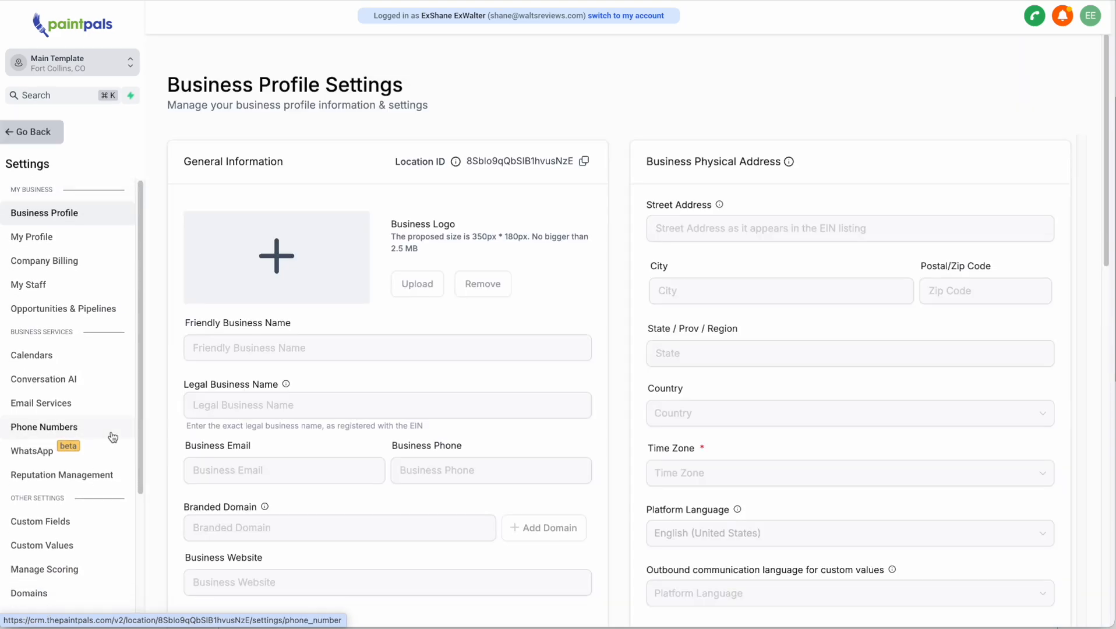
{"action": "left_click", "coordinate": [32, 237]}
{"action": "left_click_drag", "start_coordinate": [348, 381], "coordinate": [158, 474]}
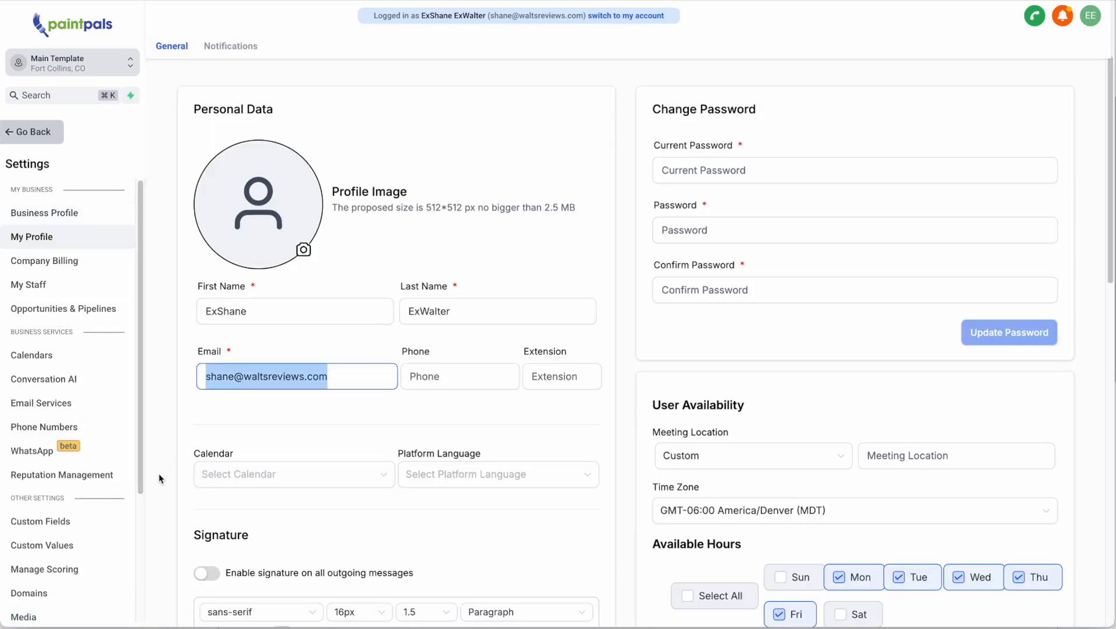
{"action": "scroll", "coordinate": [238, 503], "scroll_direction": "down", "scroll_amount": 5}
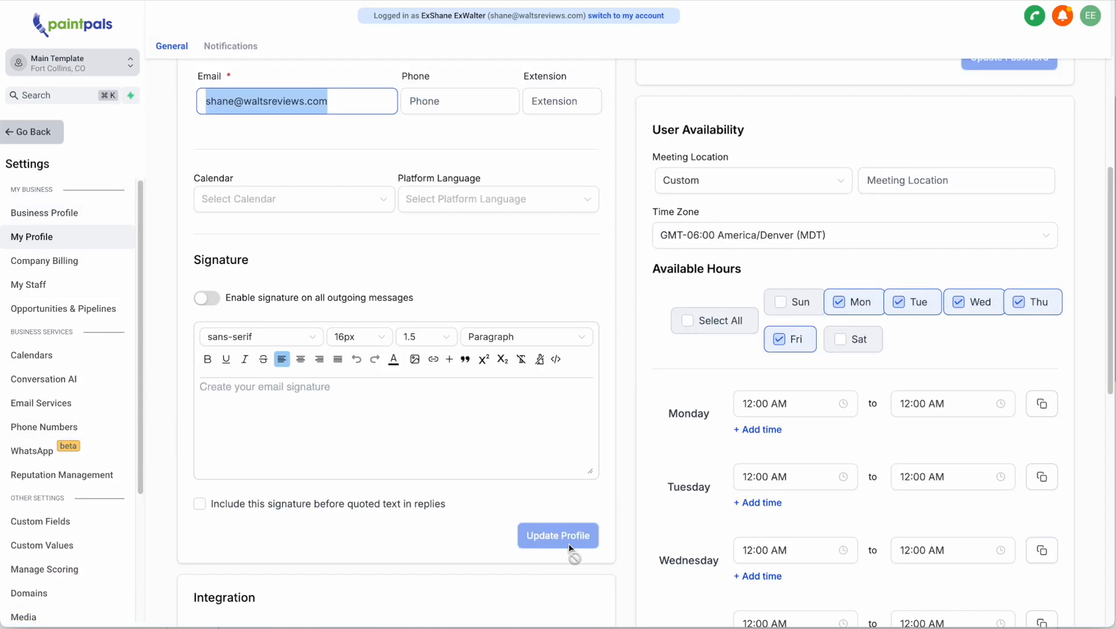
{"action": "scroll", "coordinate": [177, 505], "scroll_direction": "up", "scroll_amount": 5}
Switch to the main account and open the Reply & Forward Settings of Email Services.
{"action": "left_click", "coordinate": [59, 138]}
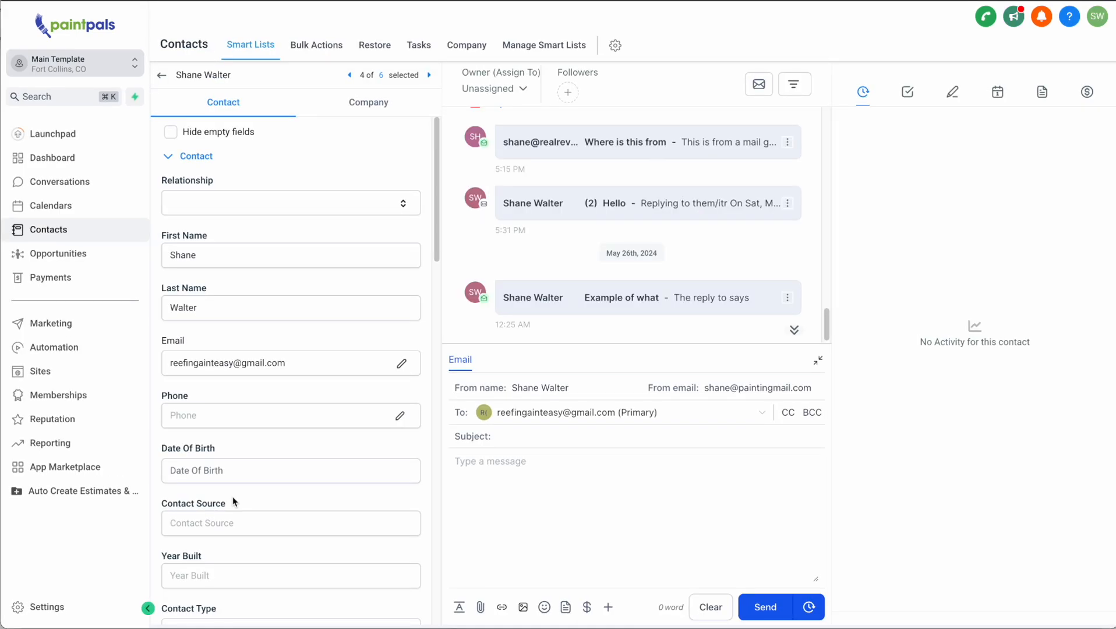
{"action": "left_click", "coordinate": [42, 606]}
{"action": "left_click", "coordinate": [52, 375]}
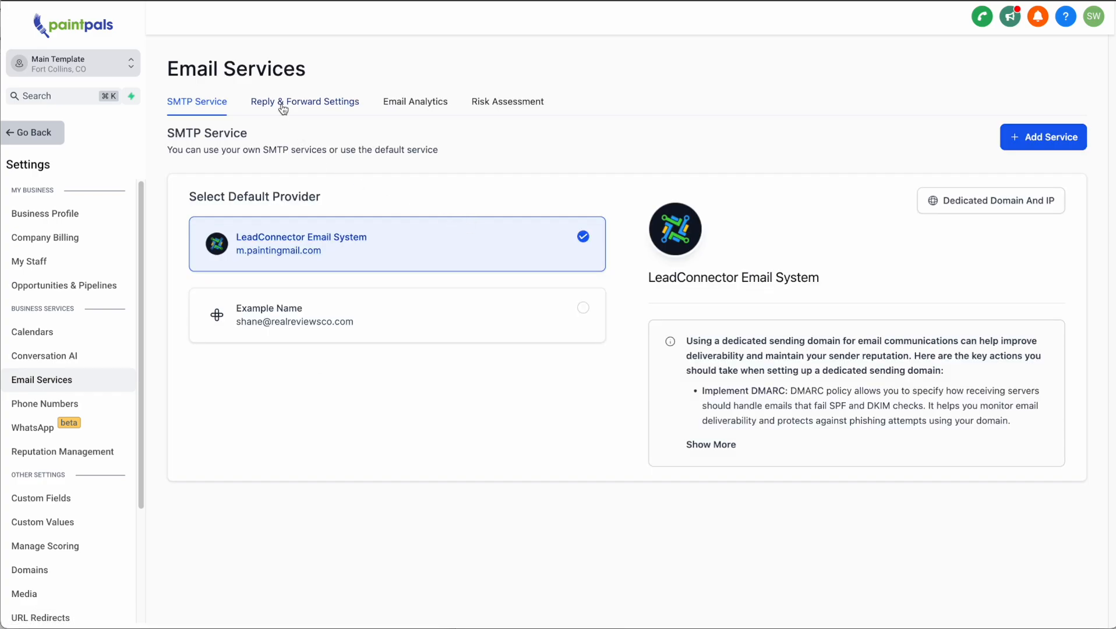
{"action": "left_click", "coordinate": [283, 108]}
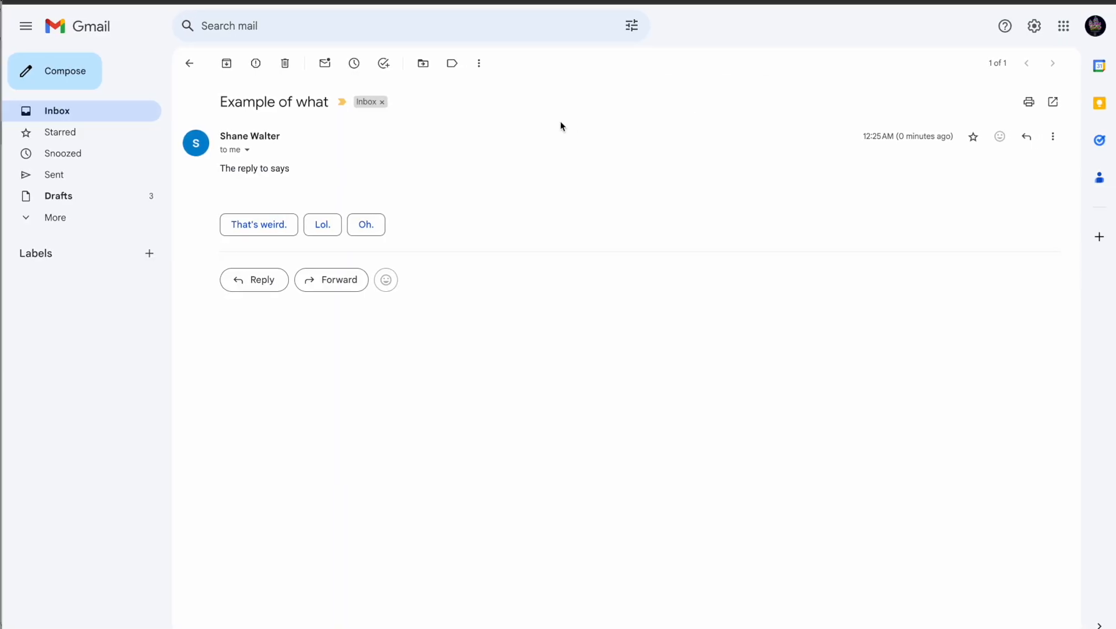
Switch to Gmail and examine the from and reply-to addresses of "Example of what" and the recipient a reply uses.
{"action": "left_click", "coordinate": [246, 150]}
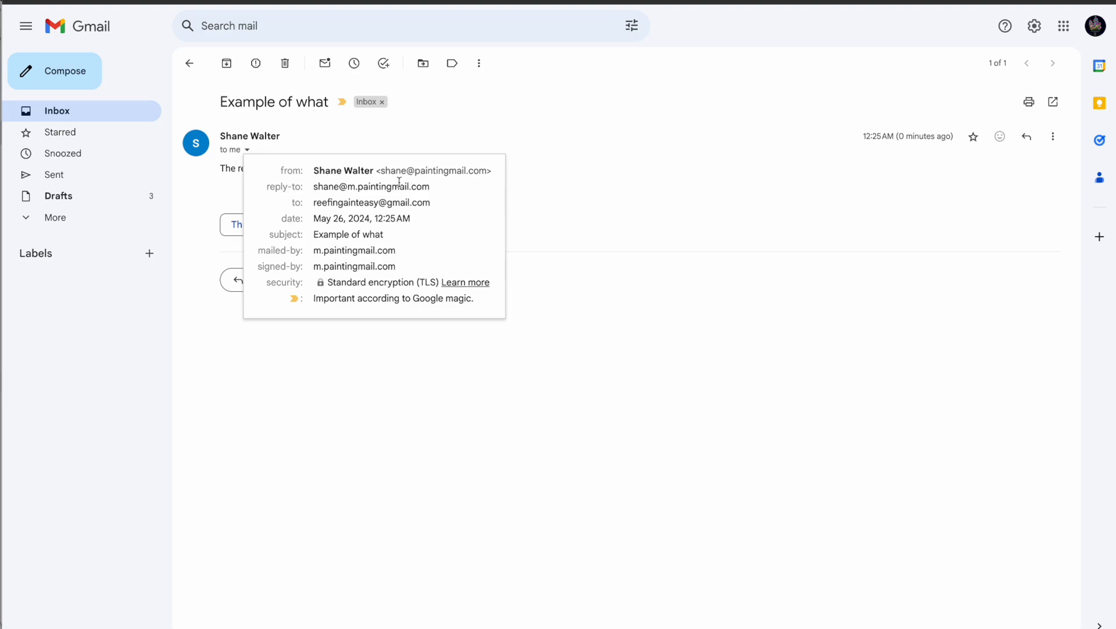
{"action": "mouse_move", "coordinate": [380, 170]}
{"action": "left_mouse_down"}
{"action": "mouse_move", "coordinate": [466, 184]}
{"action": "mouse_move", "coordinate": [487, 170]}
{"action": "left_mouse_up"}
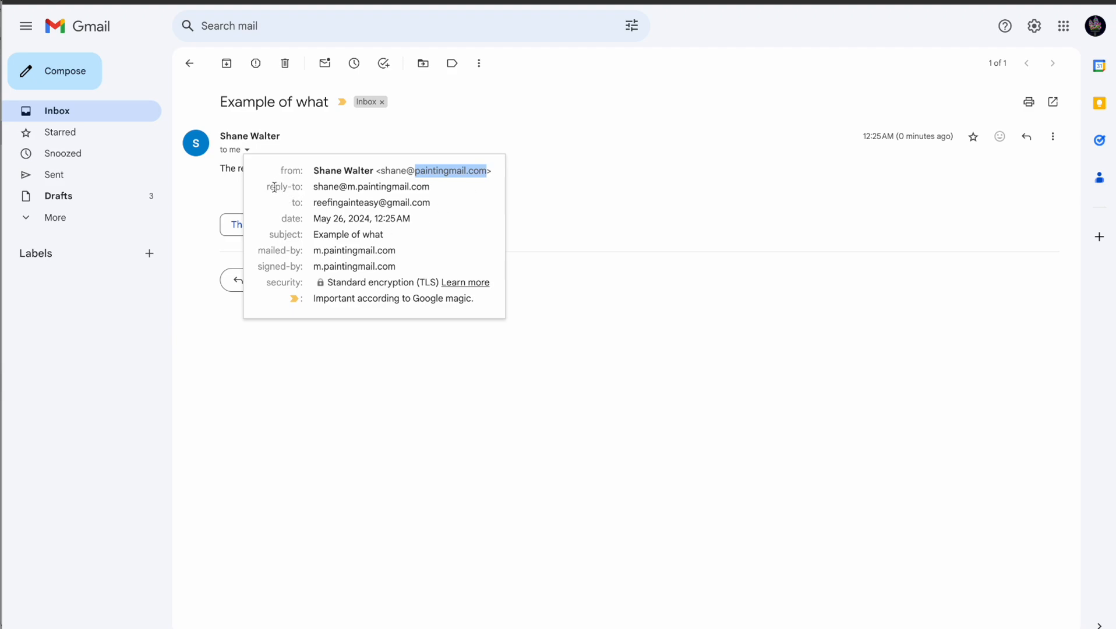
{"action": "left_click_drag", "start_coordinate": [272, 187], "coordinate": [424, 185]}
{"action": "left_click", "coordinate": [274, 280]}
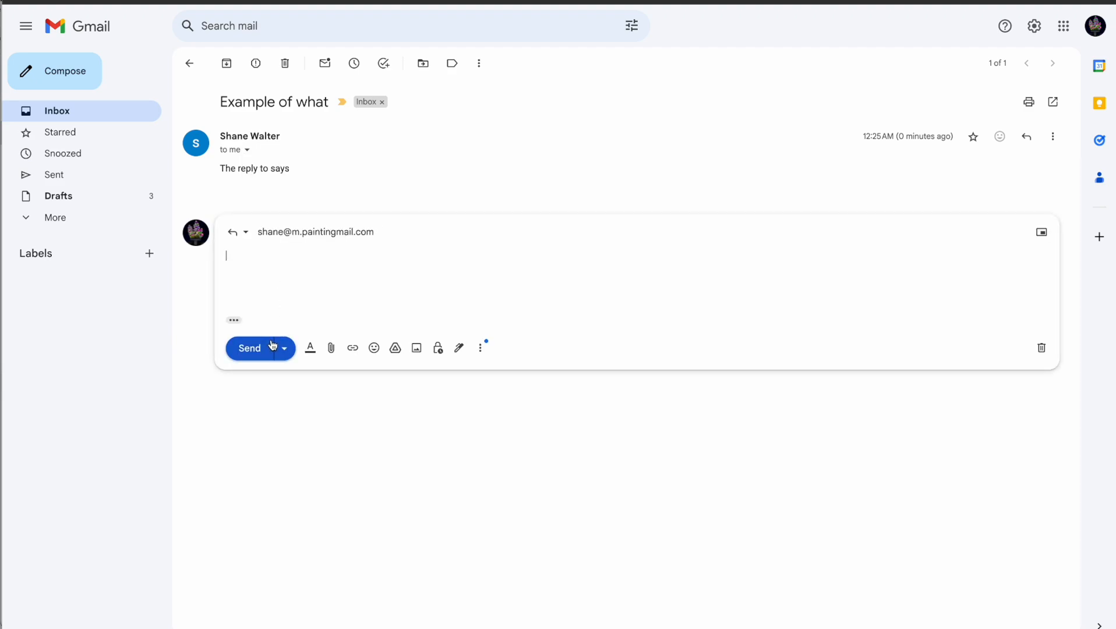
{"action": "left_click", "coordinate": [291, 234]}
{"action": "left_click", "coordinate": [478, 201]}
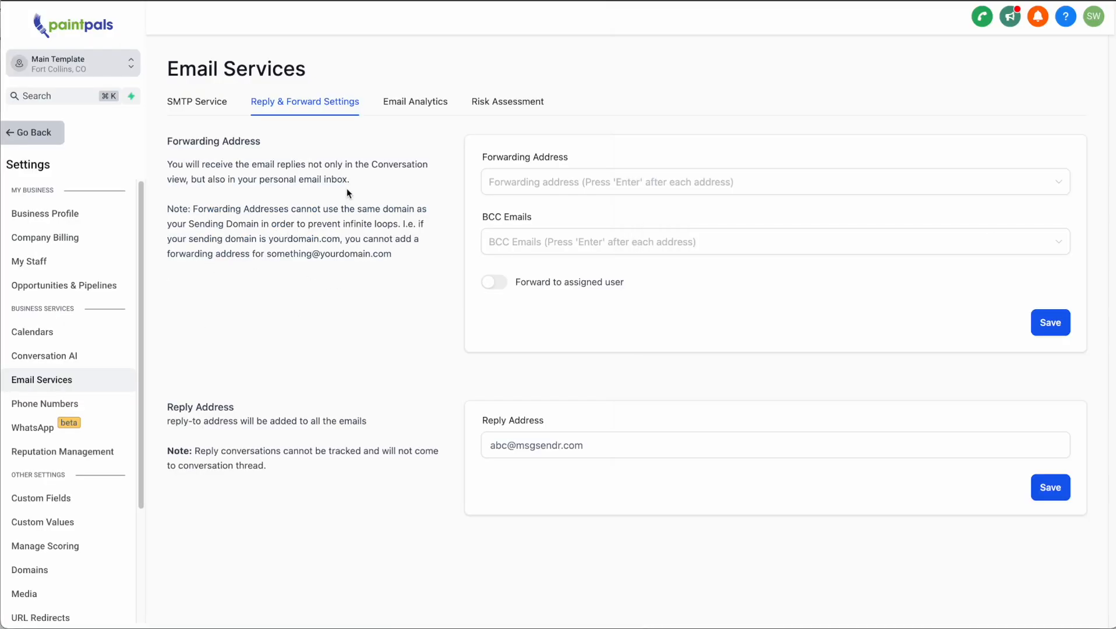
Read the Forwarding Address note about replies in the Conversation view, and look at the Conversations page.
{"action": "left_click_drag", "start_coordinate": [372, 164], "coordinate": [428, 165]}
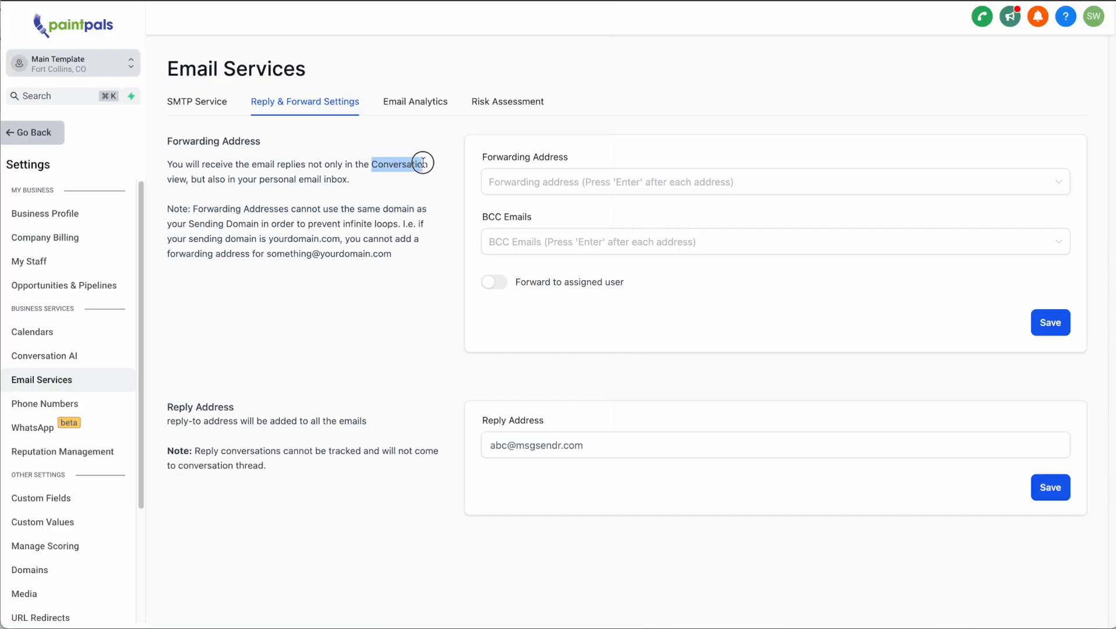
{"action": "left_click", "coordinate": [30, 146]}
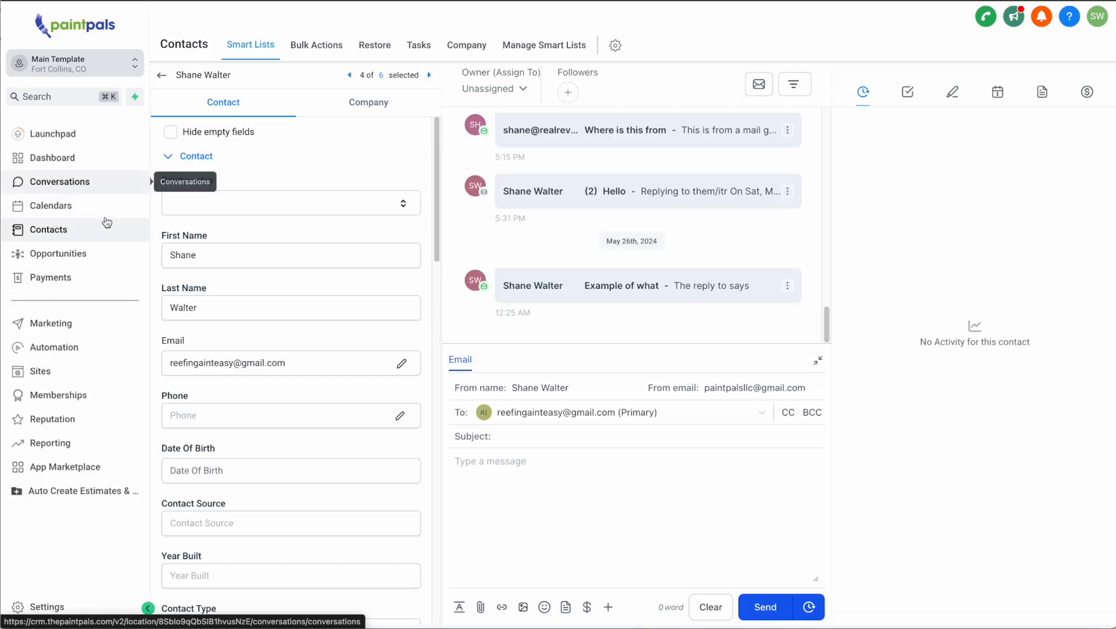
{"action": "left_click", "coordinate": [70, 181]}
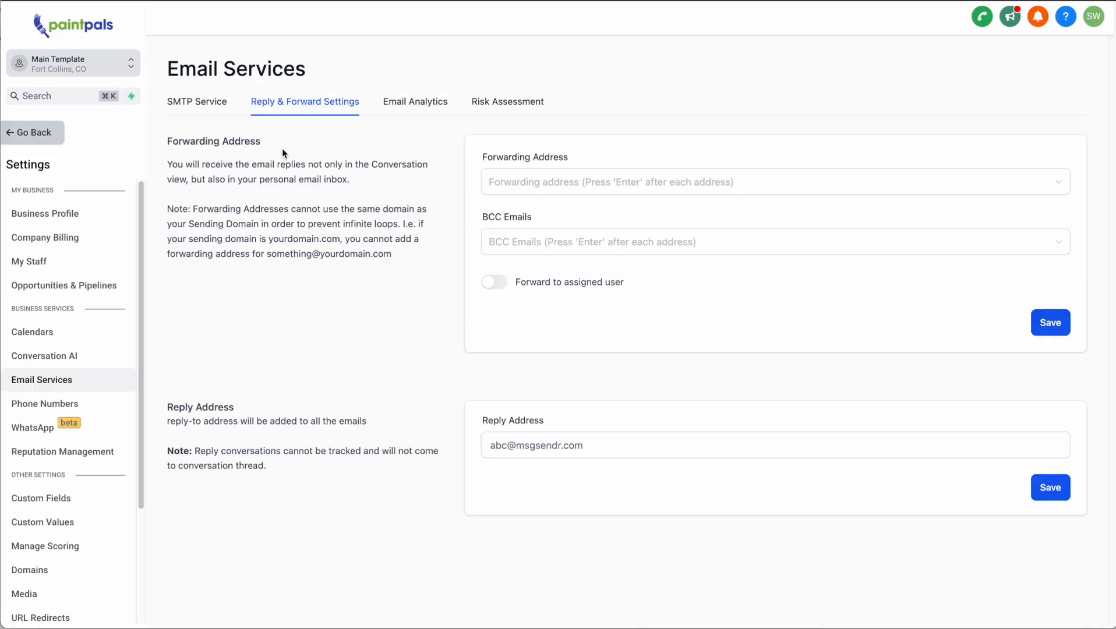
Add the business Gmail address as the Forwarding Address for email replies and save the setting.
{"action": "left_click_drag", "start_coordinate": [488, 161], "coordinate": [566, 160]}
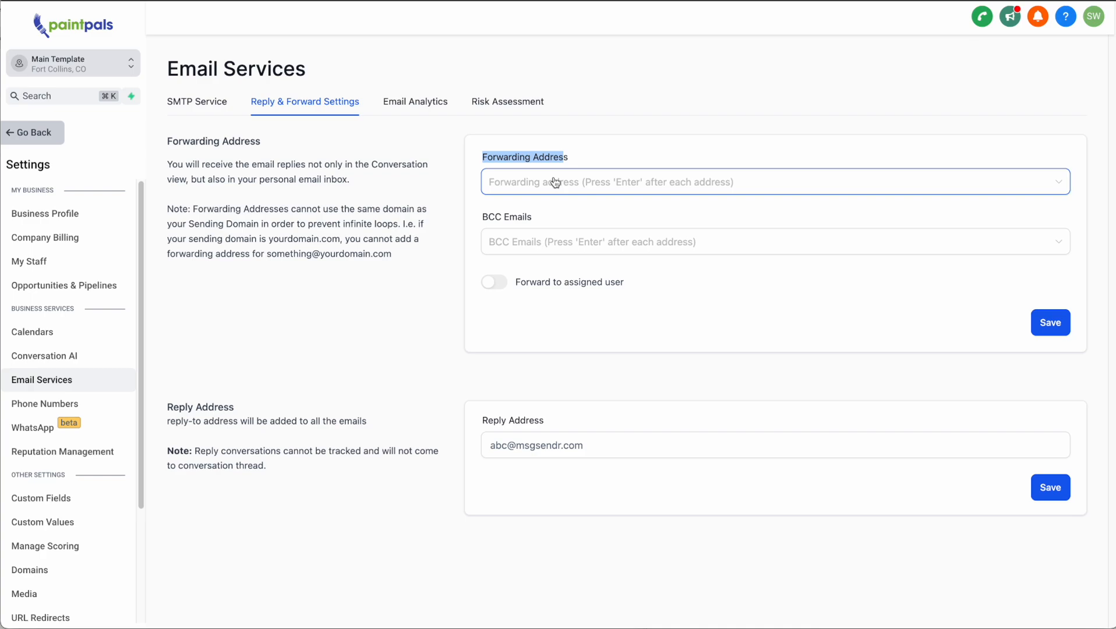
{"action": "left_click", "coordinate": [605, 192]}
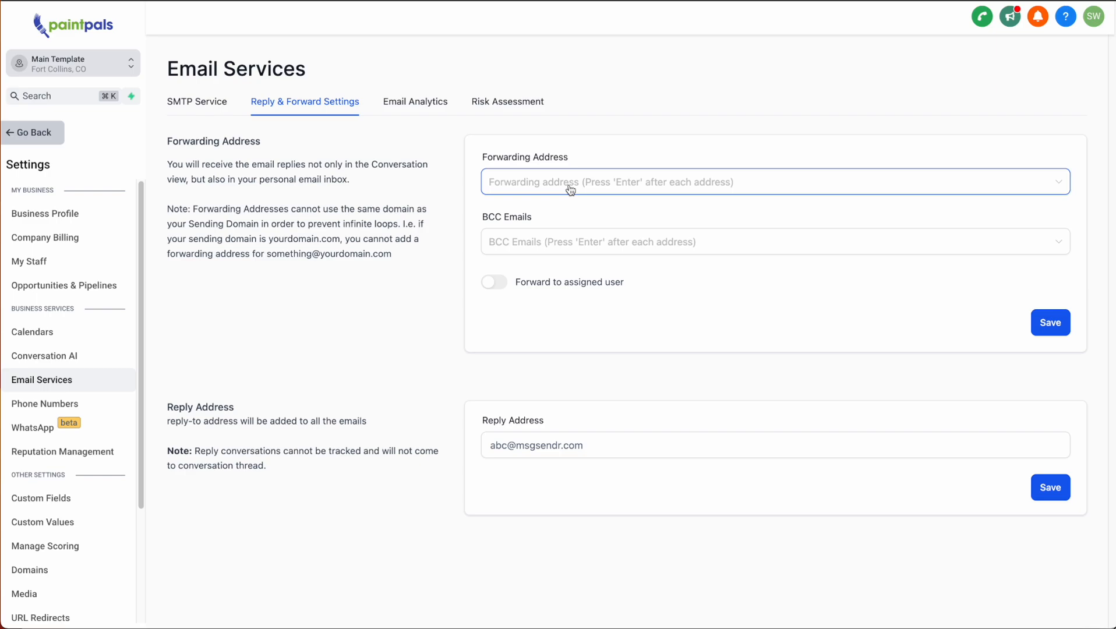
{"action": "left_click", "coordinate": [570, 190]}
{"action": "key", "text": "super+v"}
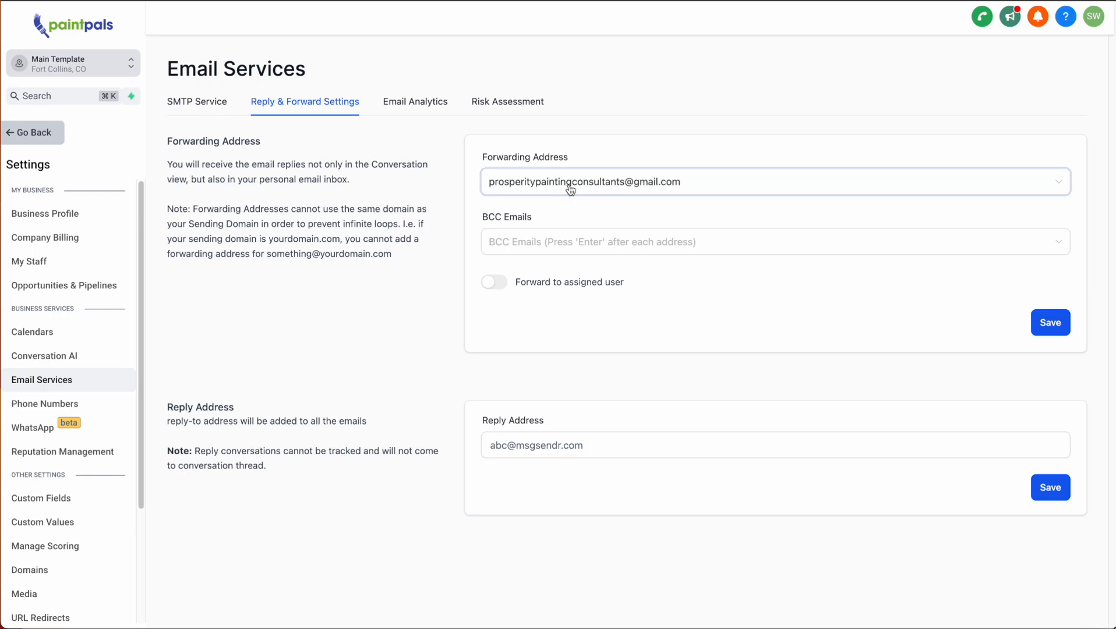
{"action": "key", "text": "Return"}
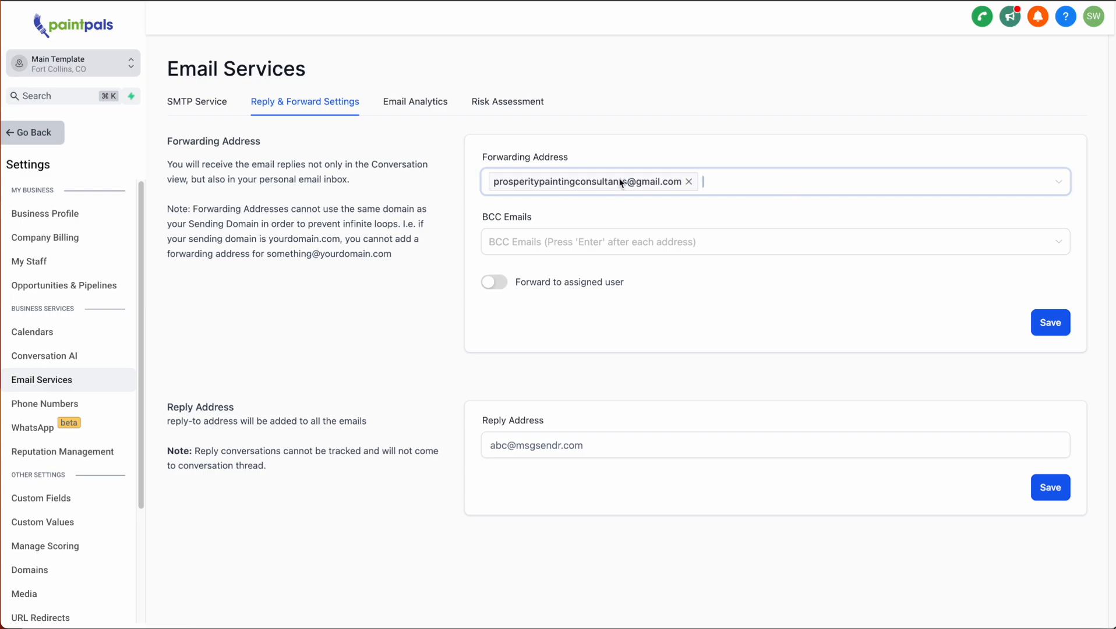
{"action": "left_click", "coordinate": [1058, 331]}
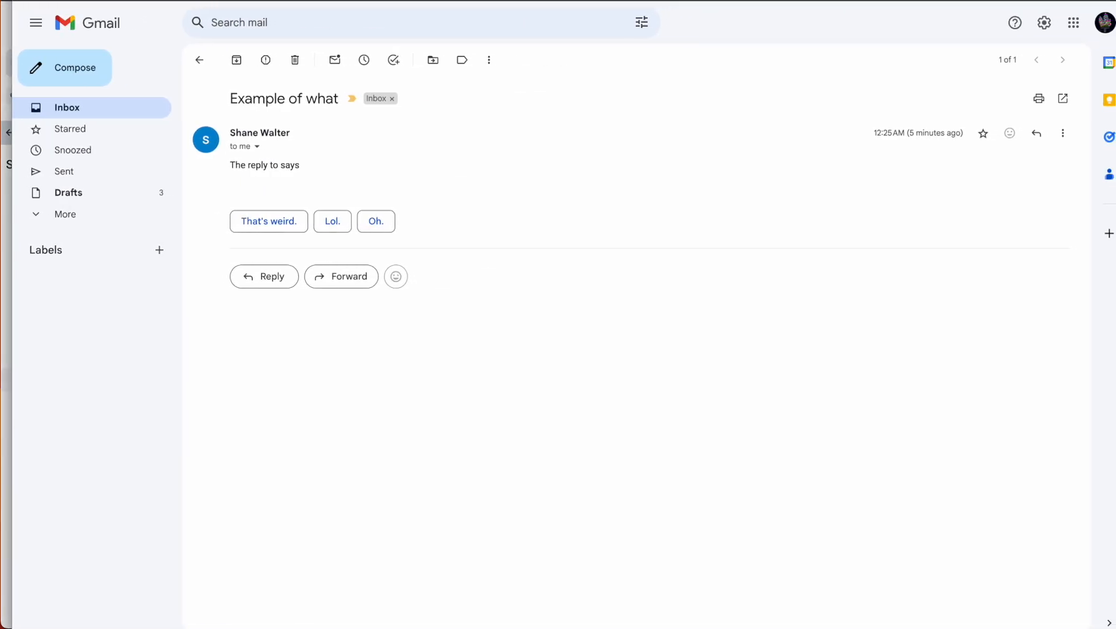
Switch to the recipient's Gmail and send "Replying to this email" as a reply to "Example of what".
{"action": "type", "text": "email"}
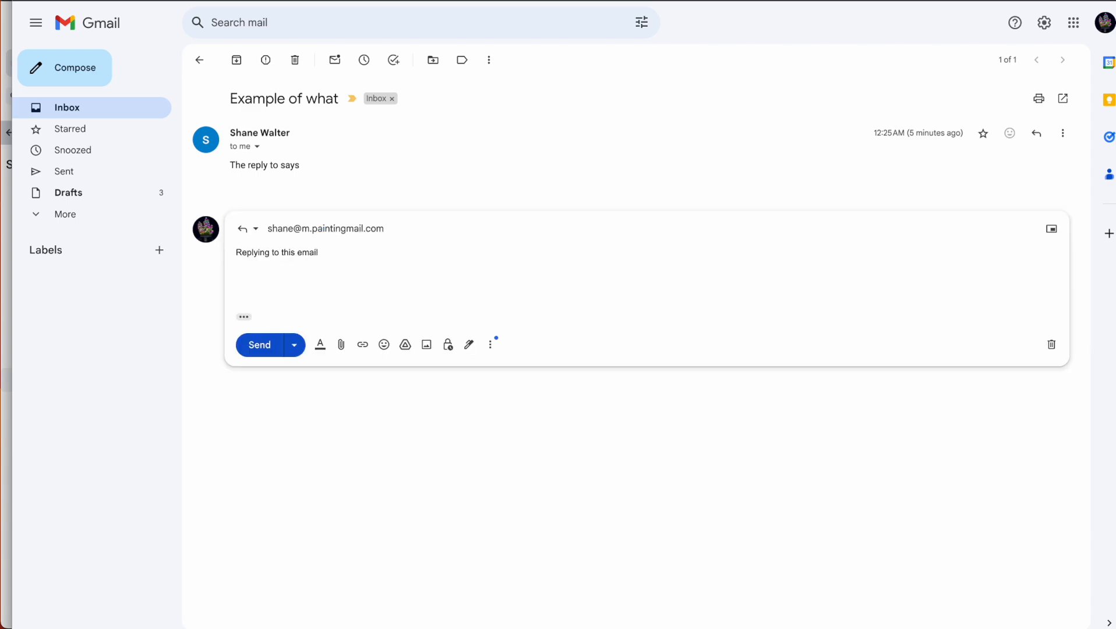
{"action": "left_click", "coordinate": [252, 344]}
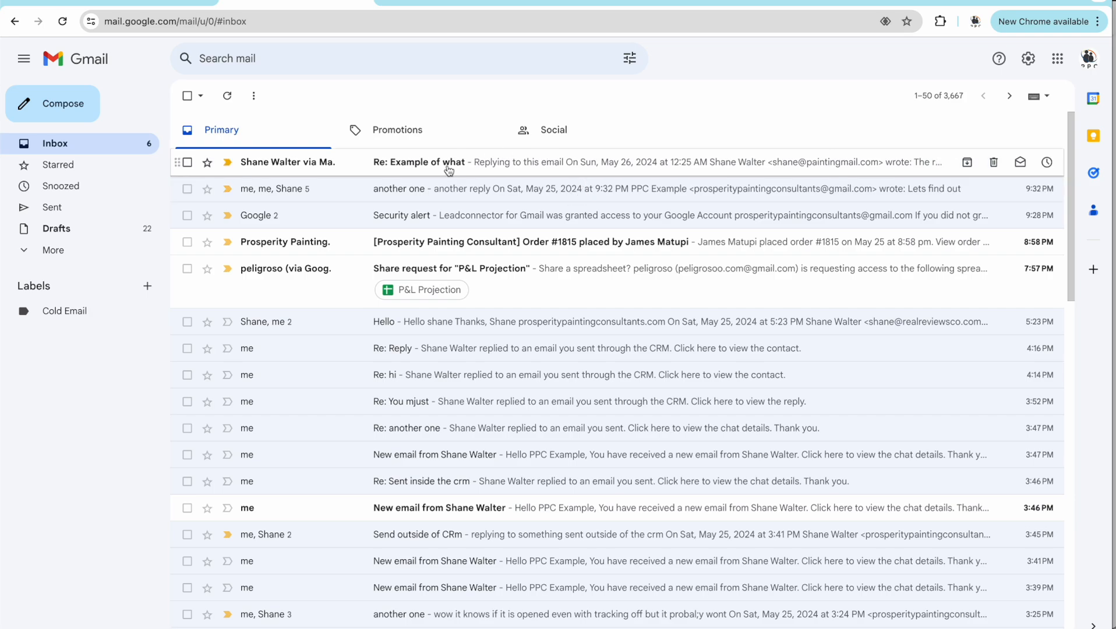
Open the forwarded "Re: Example of what" email in the forwarding inbox and examine its sender name, reply text and quoted message.
{"action": "left_click", "coordinate": [523, 165]}
{"action": "mouse_move", "coordinate": [229, 169]}
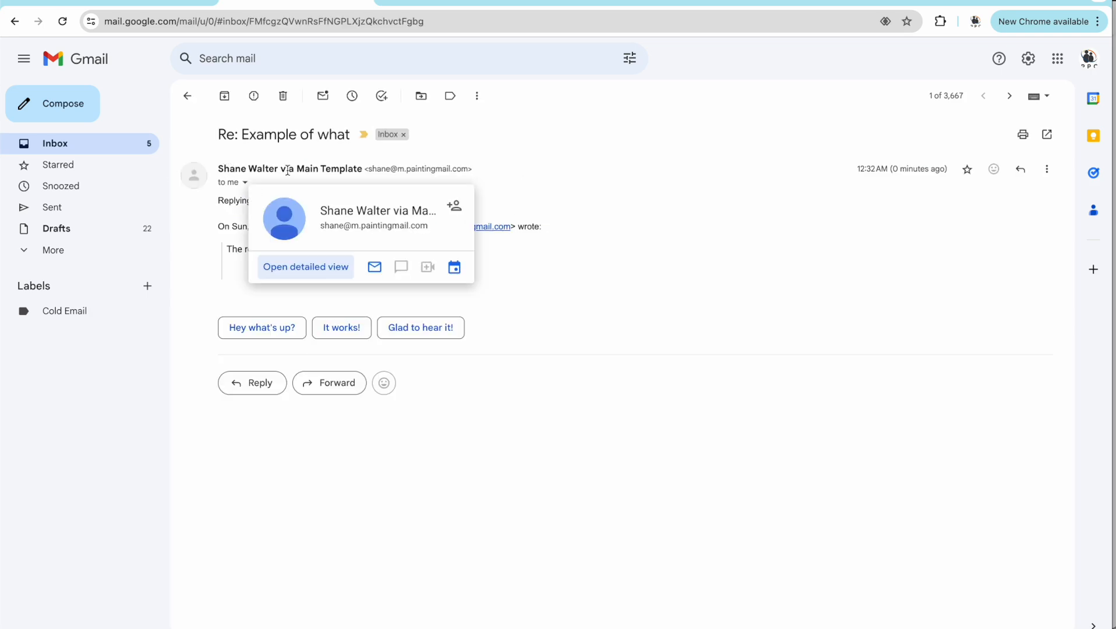
{"action": "left_click_drag", "start_coordinate": [297, 168], "coordinate": [360, 167]}
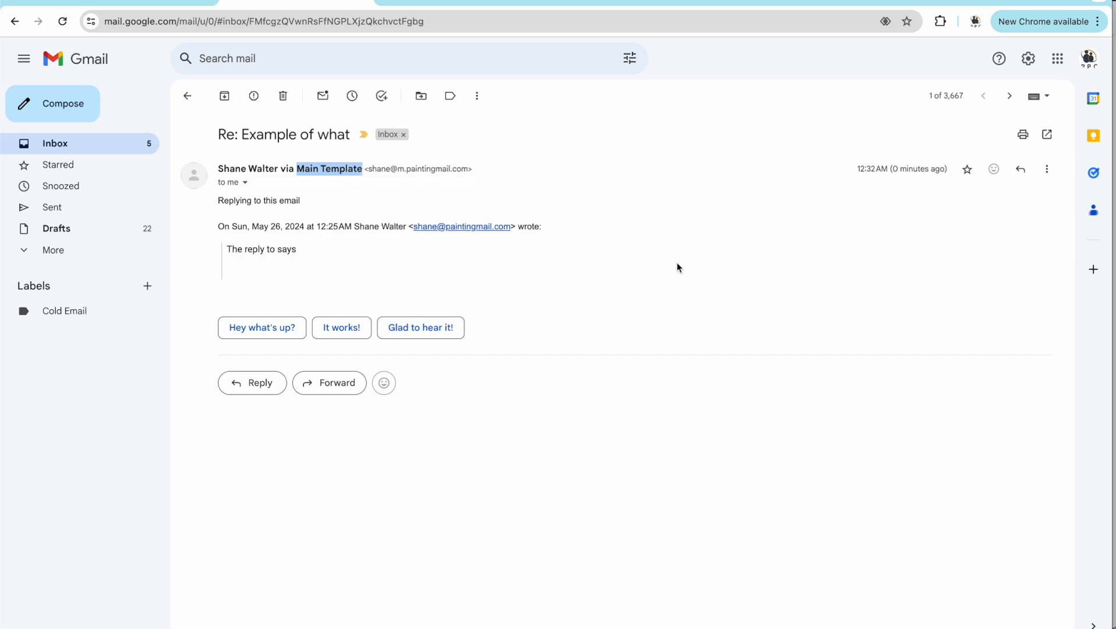
{"action": "left_click", "coordinate": [229, 247]}
{"action": "triple_click", "coordinate": [229, 247]}
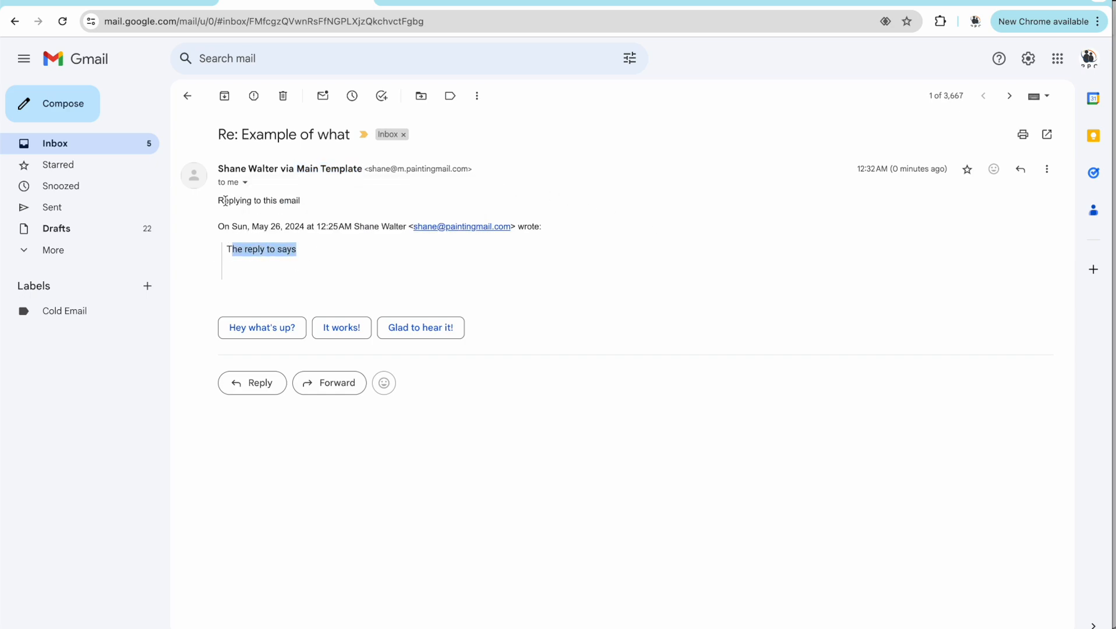
{"action": "left_click_drag", "start_coordinate": [219, 198], "coordinate": [296, 204]}
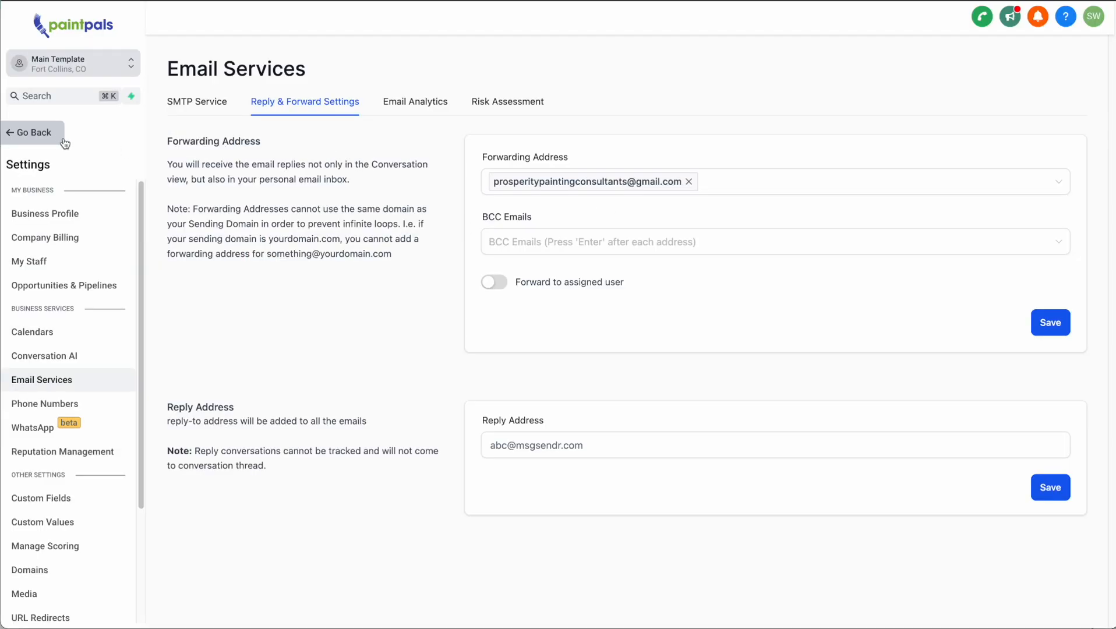
Return to the CRM's Conversations and check the contact's "Example of what" thread for the reply.
{"action": "left_click", "coordinate": [35, 133]}
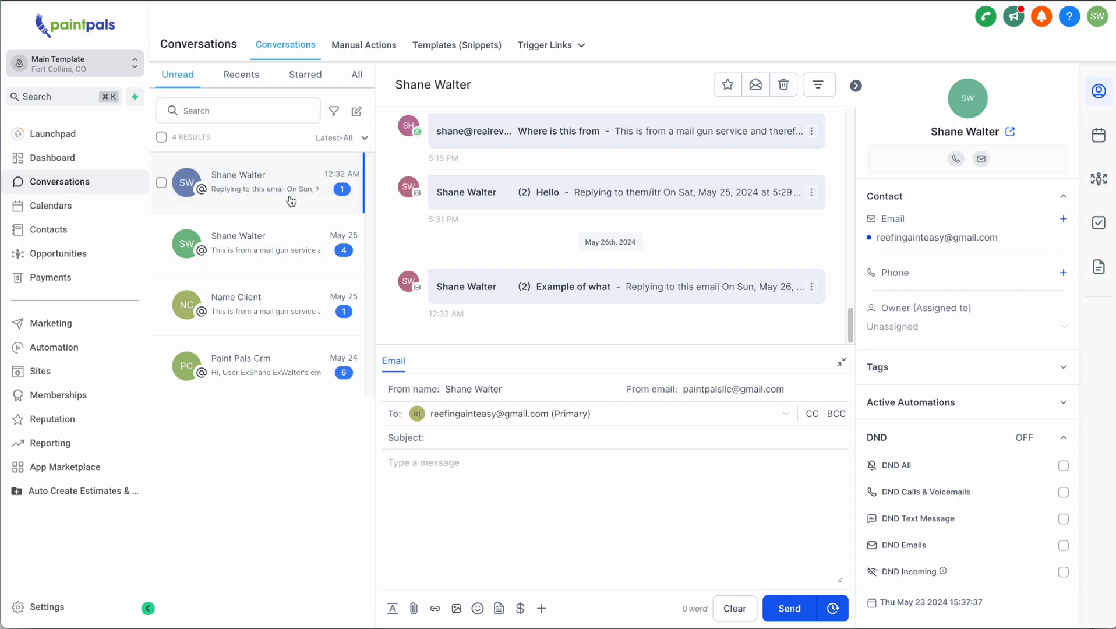
{"action": "left_click", "coordinate": [161, 183]}
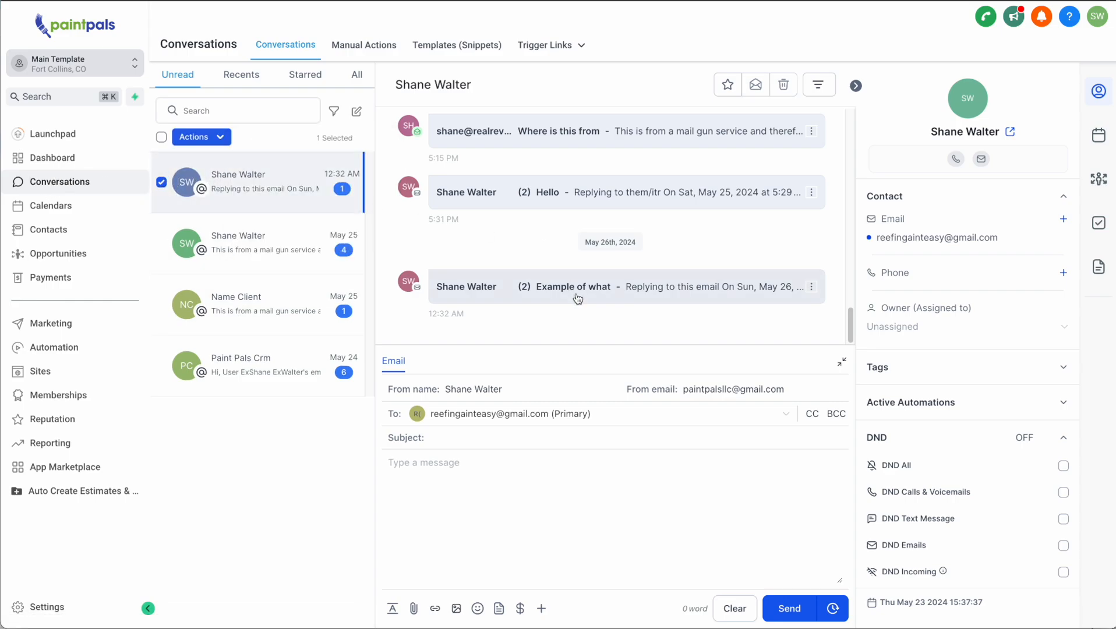
{"action": "left_click", "coordinate": [598, 294]}
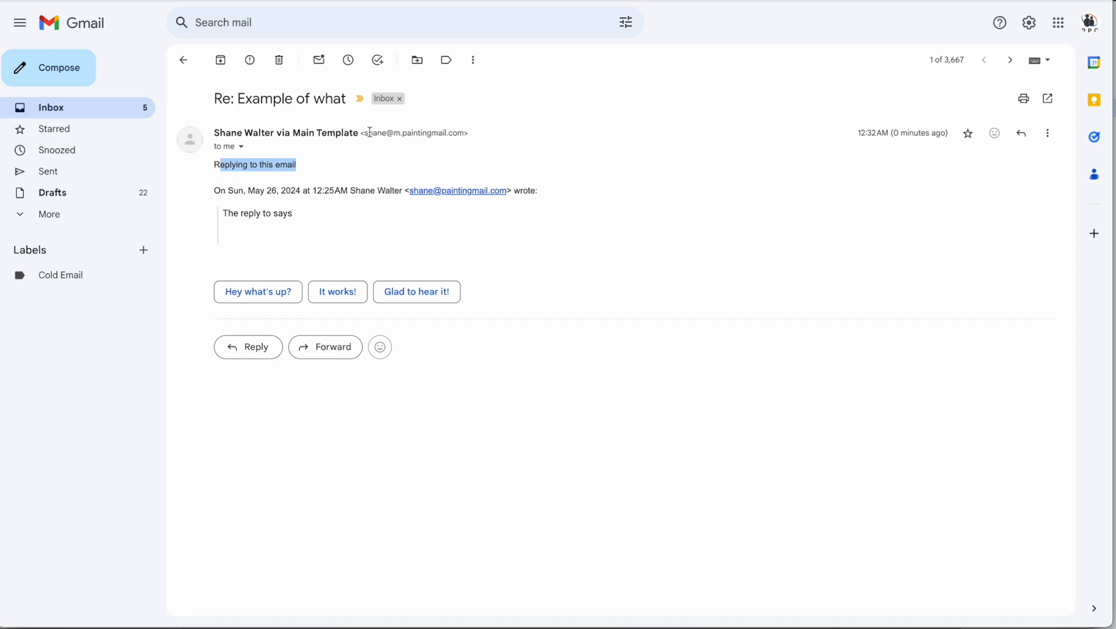
Start a mail filter that matches messages from the forwarded reply's m.paintingmail.com sender address.
{"action": "left_click_drag", "start_coordinate": [367, 134], "coordinate": [388, 132]}
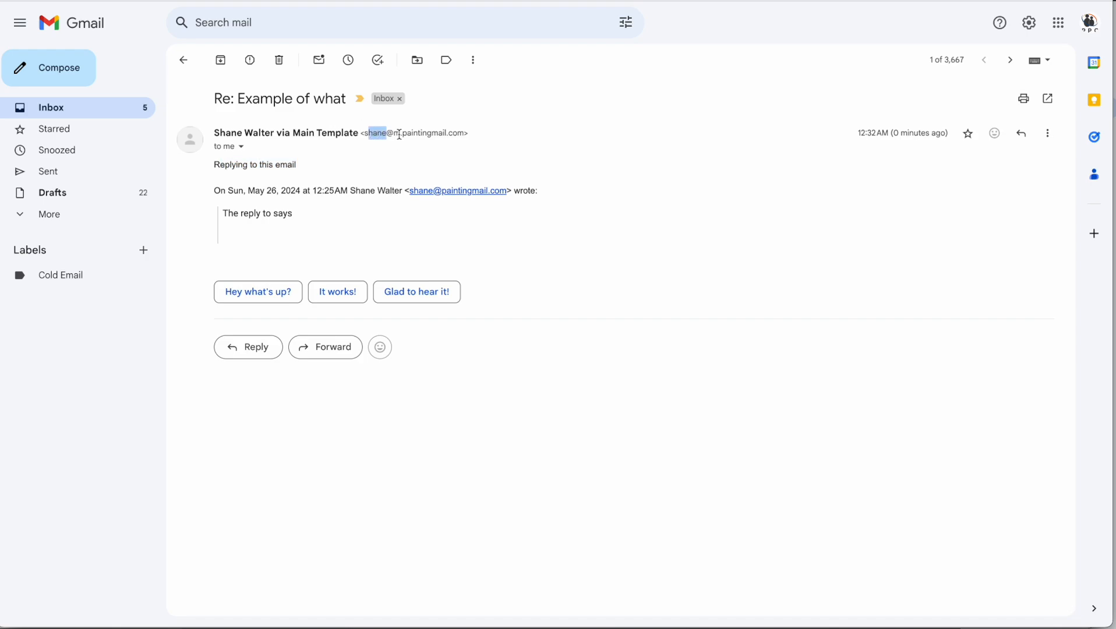
{"action": "left_click_drag", "start_coordinate": [466, 133], "coordinate": [365, 133]}
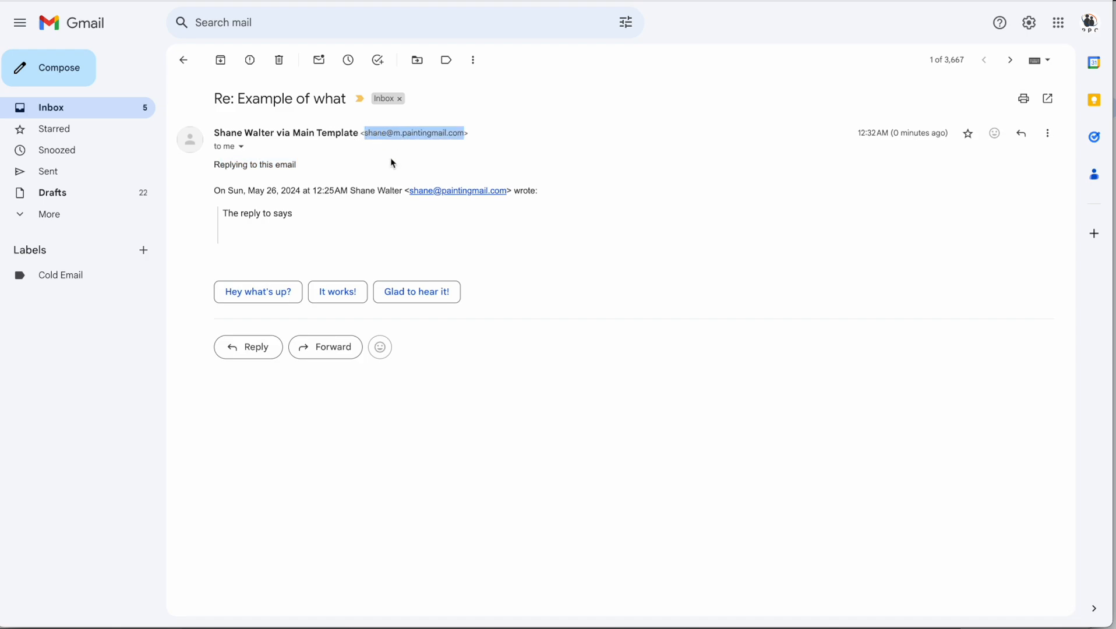
{"action": "key", "text": "super+v"}
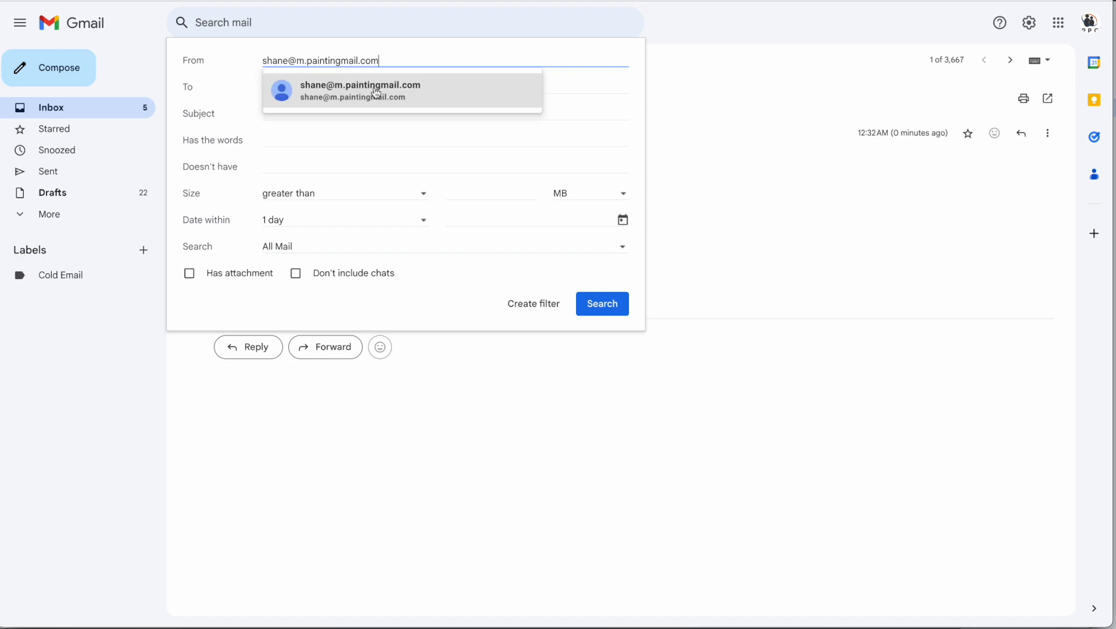
{"action": "left_click", "coordinate": [376, 93]}
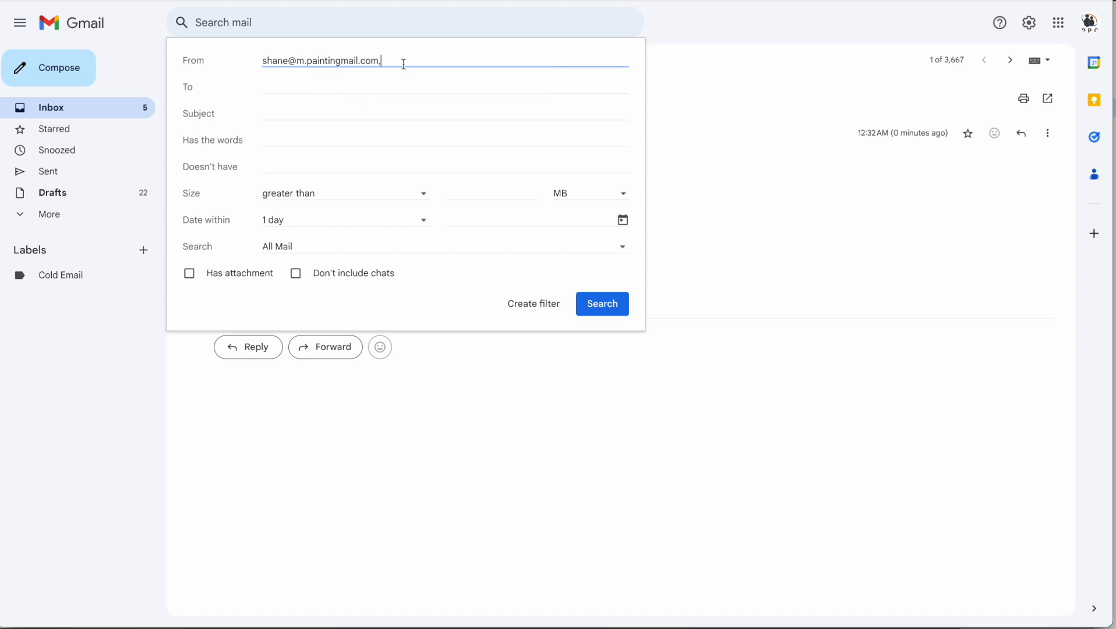
{"action": "left_click", "coordinate": [520, 303]}
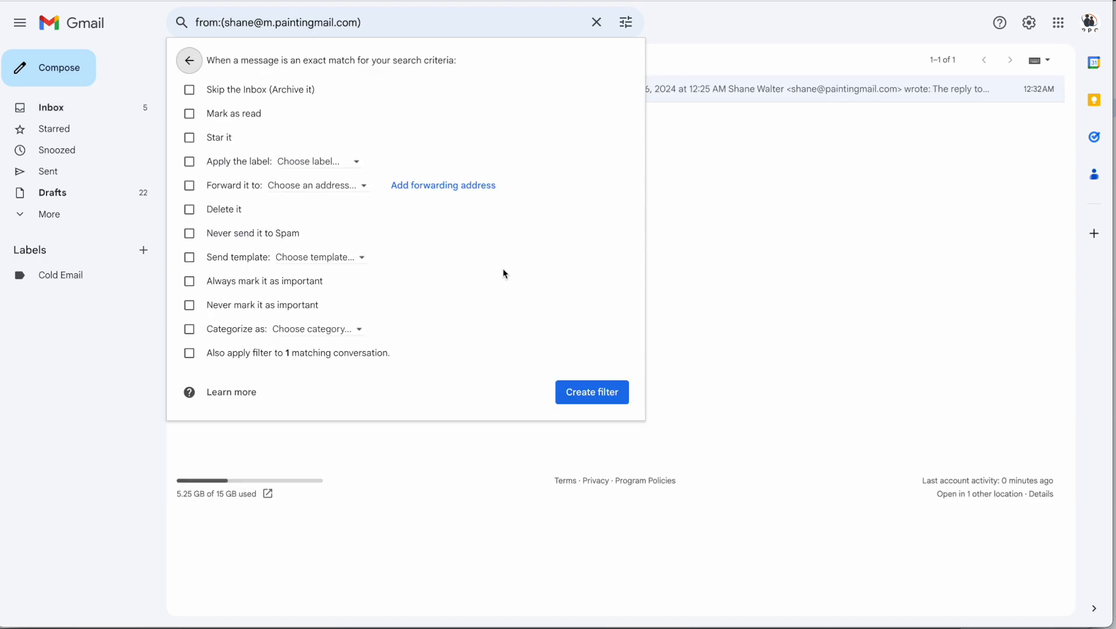
Set the filter to skip the inbox and forward matching mail to the available Gmail forwarding address.
{"action": "left_click", "coordinate": [194, 92]}
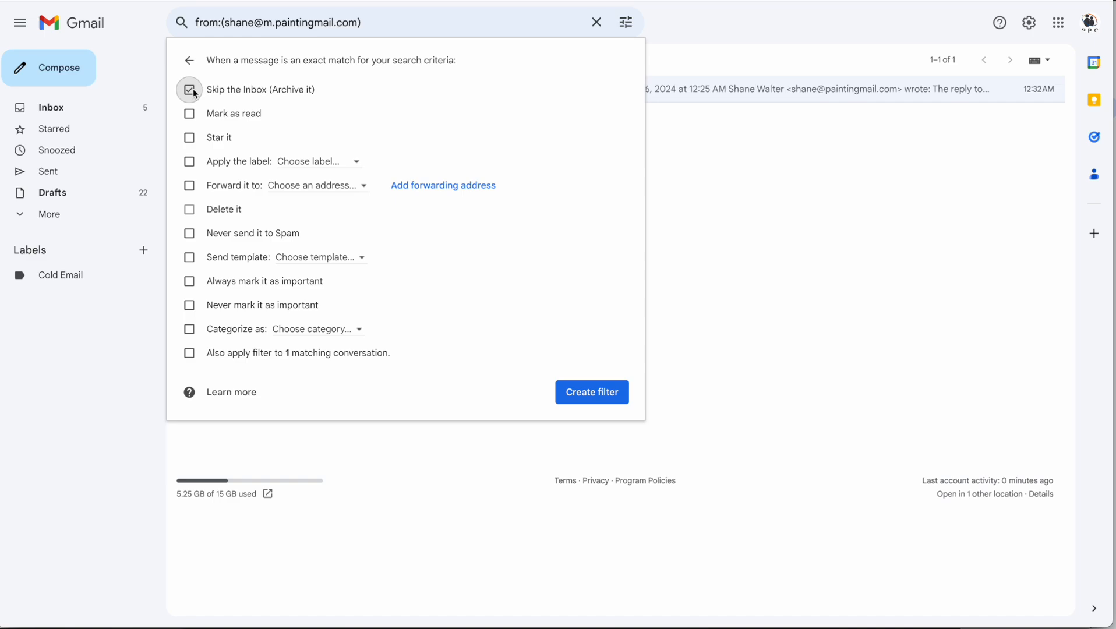
{"action": "left_click", "coordinate": [190, 187]}
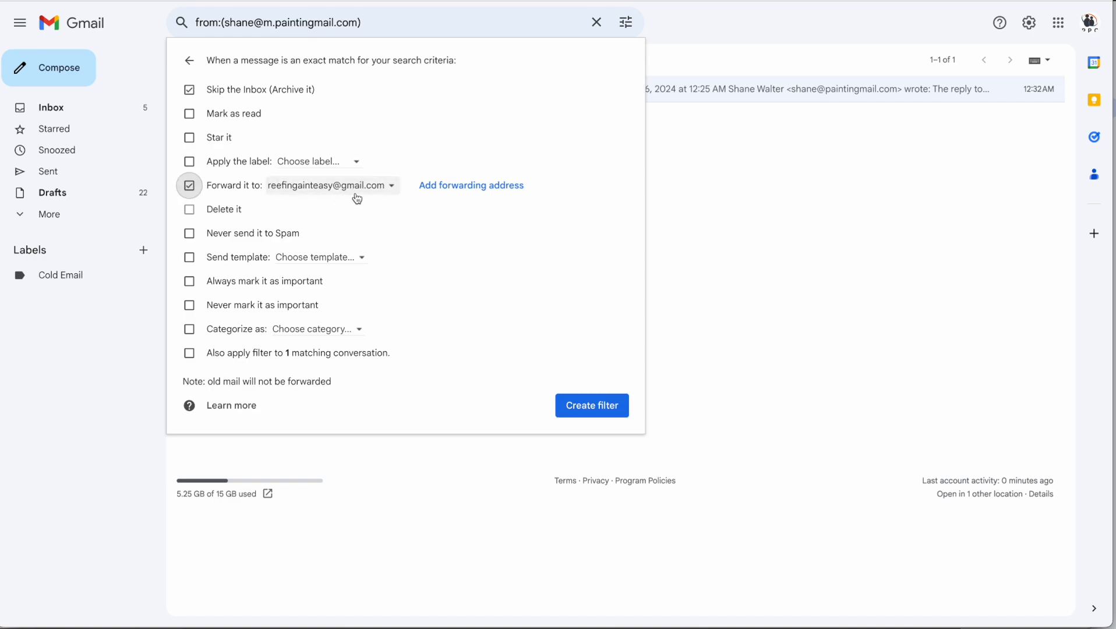
{"action": "left_click", "coordinate": [609, 418]}
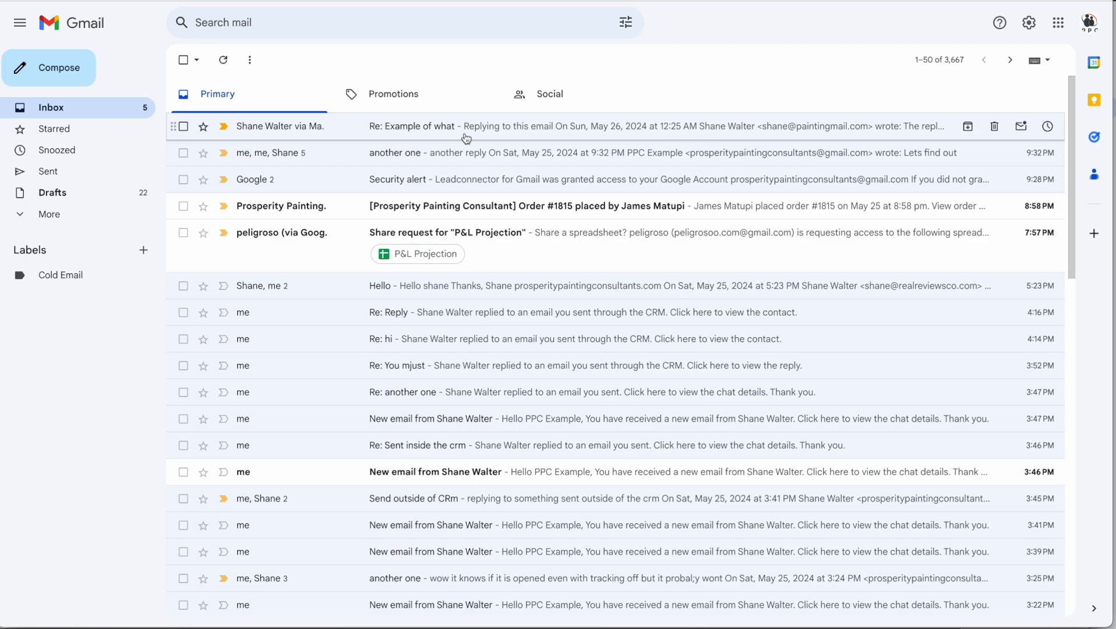
Open the forwarded "Re: Example of what" email, start a reply to check its sender and recipient addresses, and discard the draft.
{"action": "left_click", "coordinate": [466, 138]}
{"action": "left_click_drag", "start_coordinate": [369, 133], "coordinate": [386, 133]}
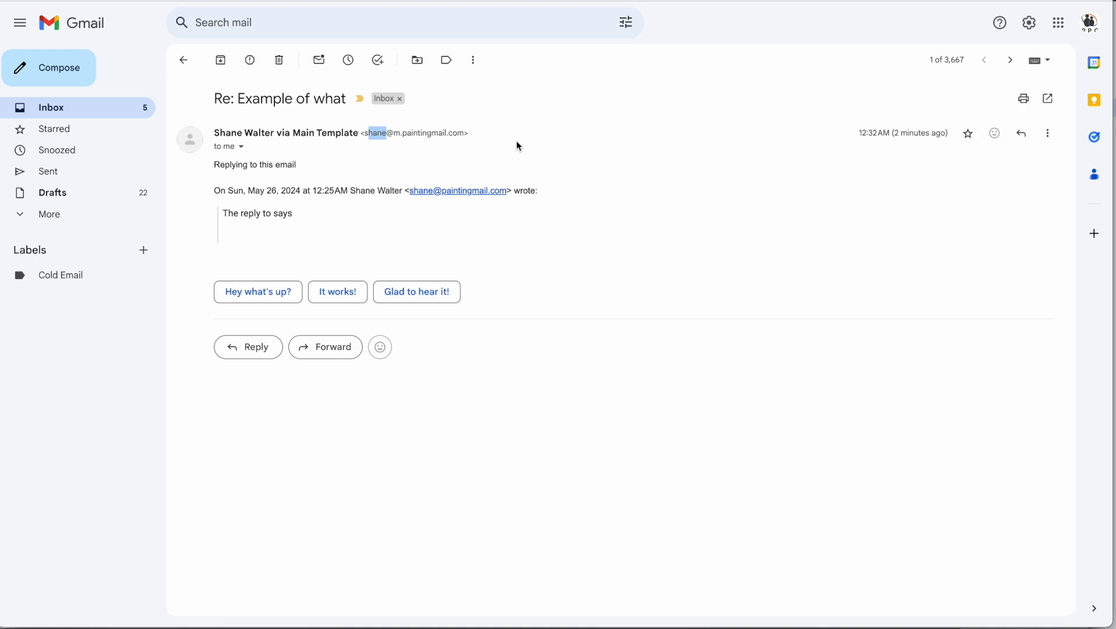
{"action": "left_click", "coordinate": [258, 347]}
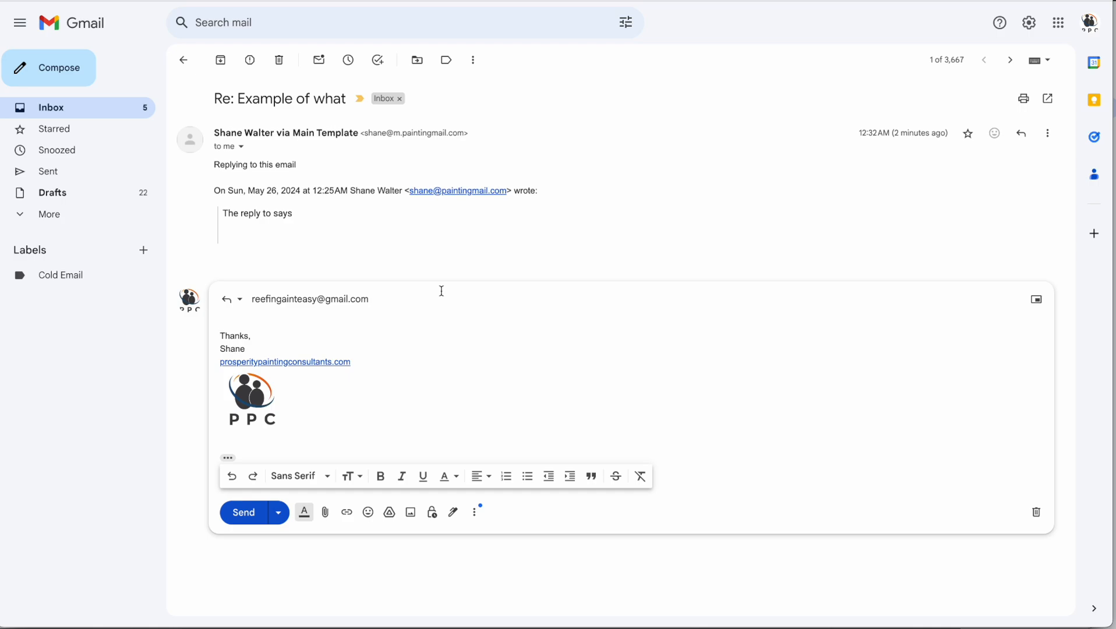
{"action": "left_click", "coordinate": [1036, 513]}
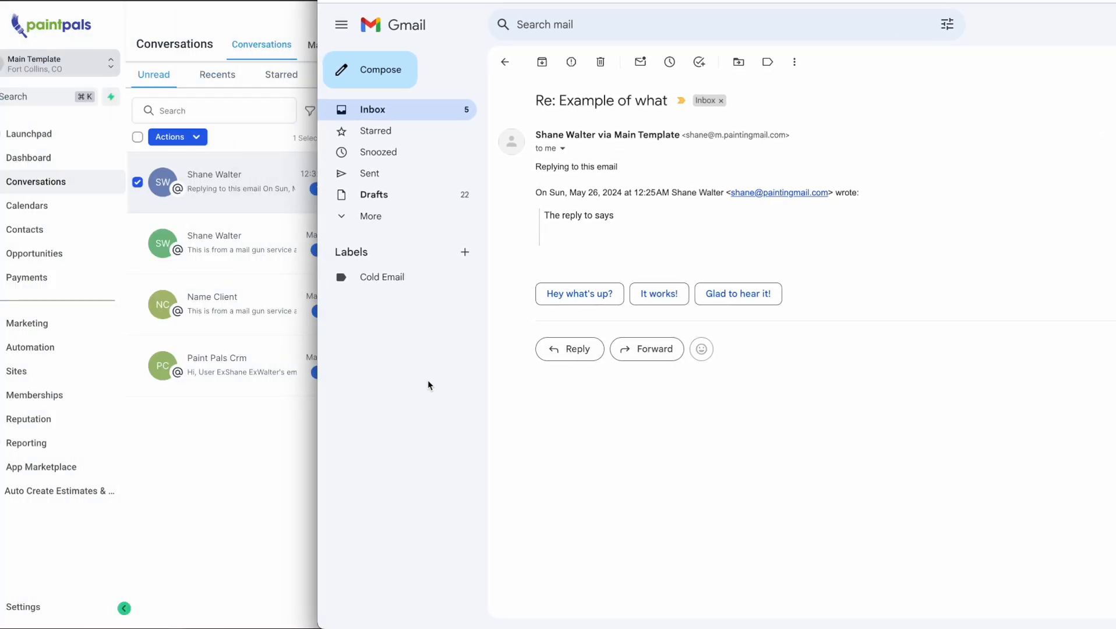
Switch to the CRM's Conversations and start a reply to the contact's latest message in the "Example of what" thread.
{"action": "left_click", "coordinate": [254, 459]}
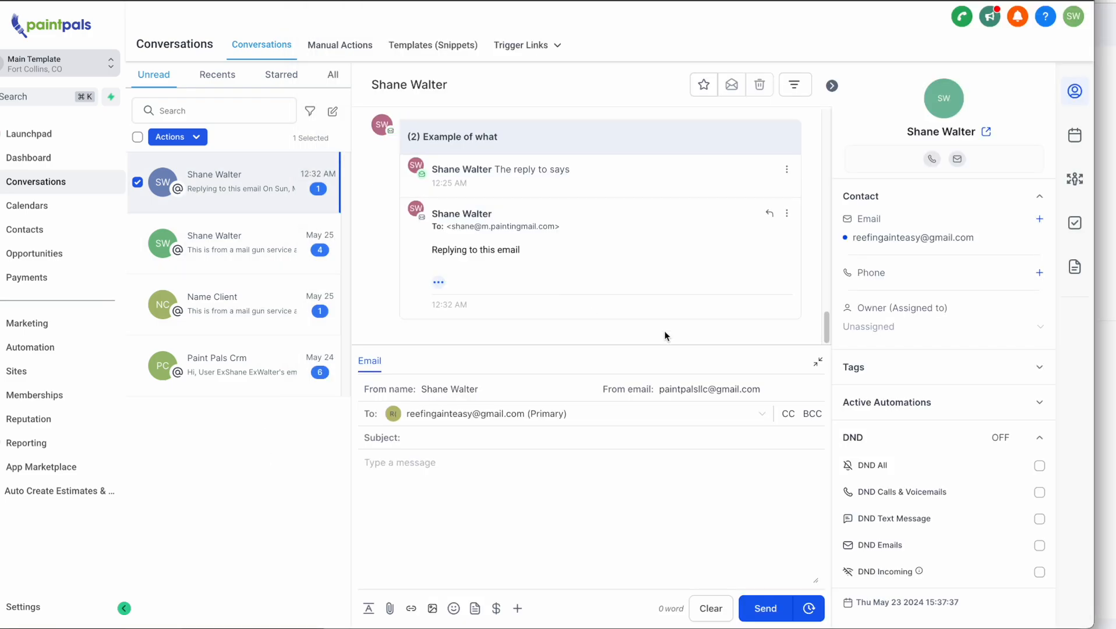
{"action": "left_click", "coordinate": [769, 213]}
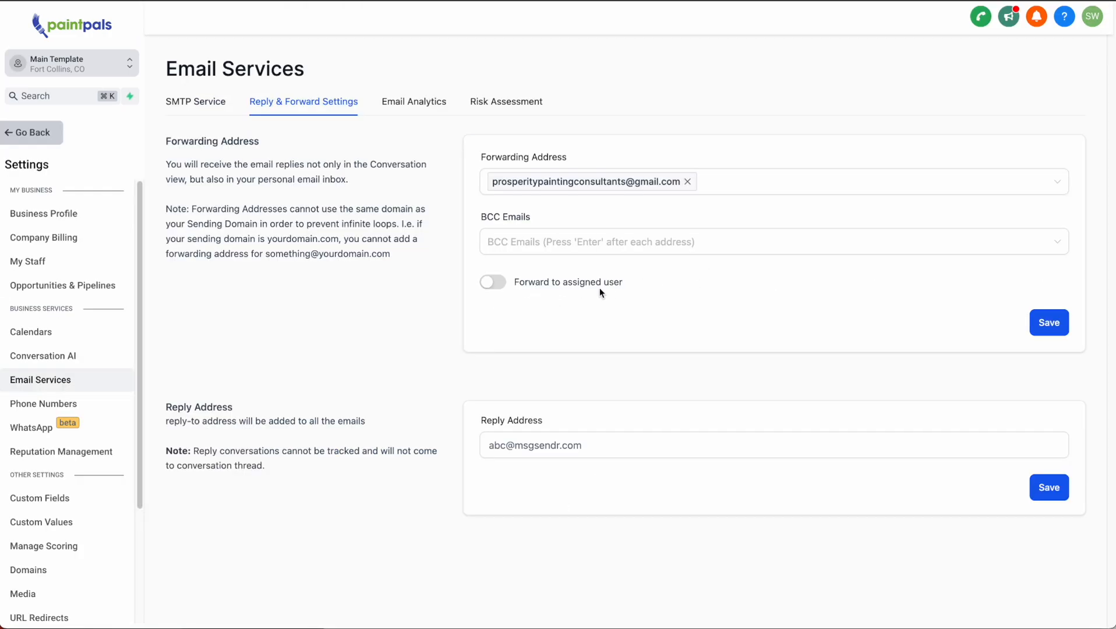
Turn the Forward to assigned user option on and off again in the CRM's Reply & Forward Settings.
{"action": "left_click", "coordinate": [491, 285]}
{"action": "left_click", "coordinate": [488, 284]}
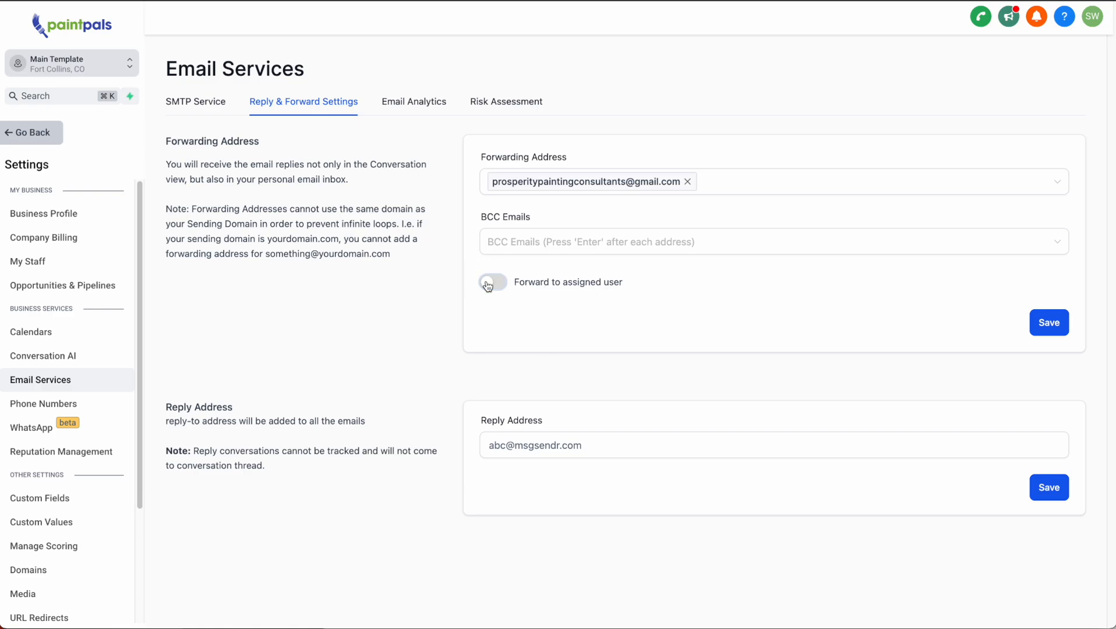